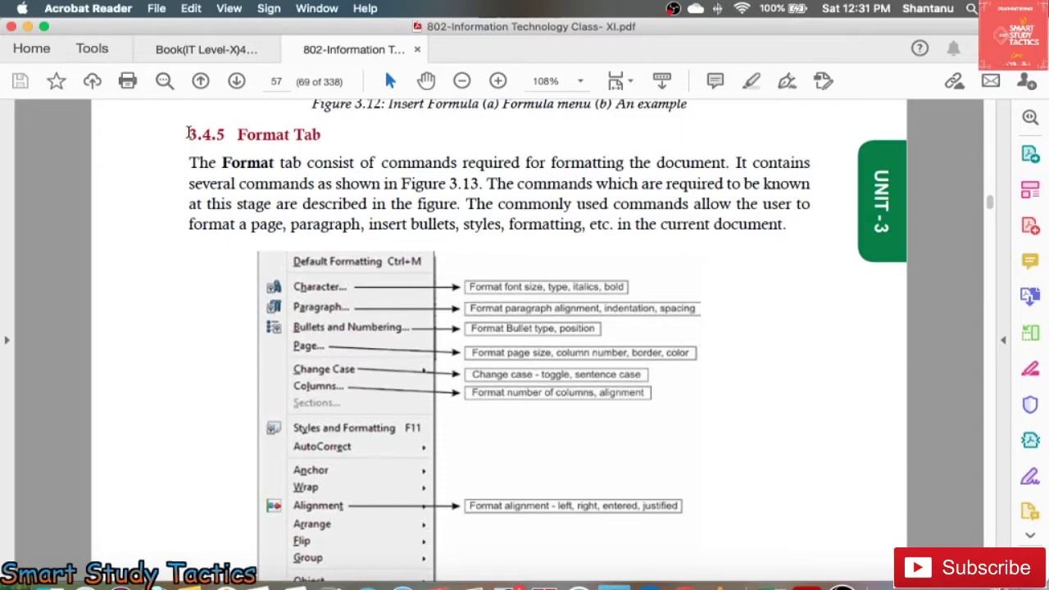
Read the "3.4.5 Format Tab" section and the annotated figure of its commands in the PDF
drag(187, 134, 308, 135)
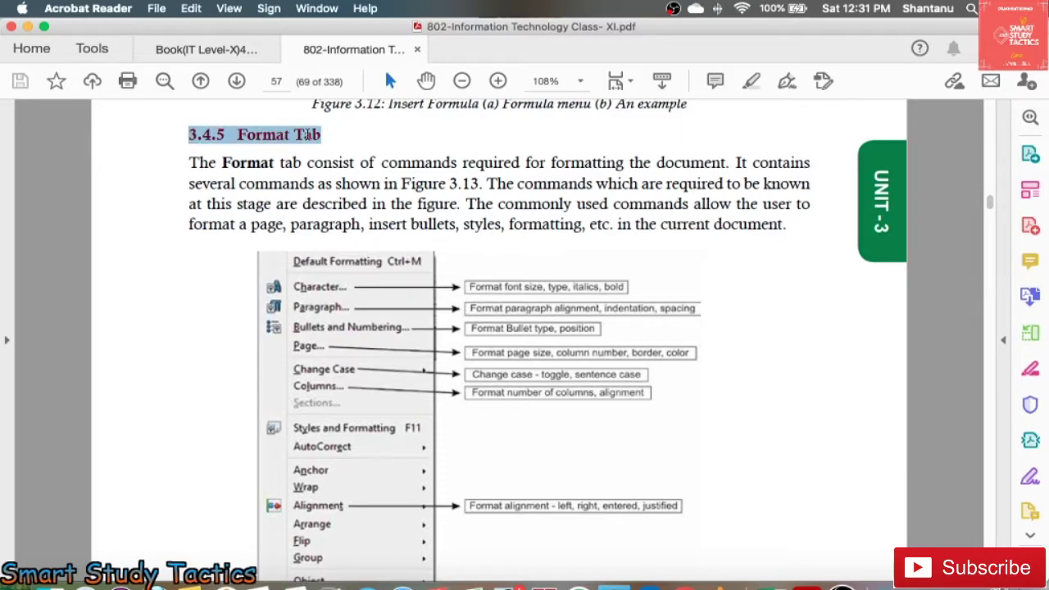
click(207, 161)
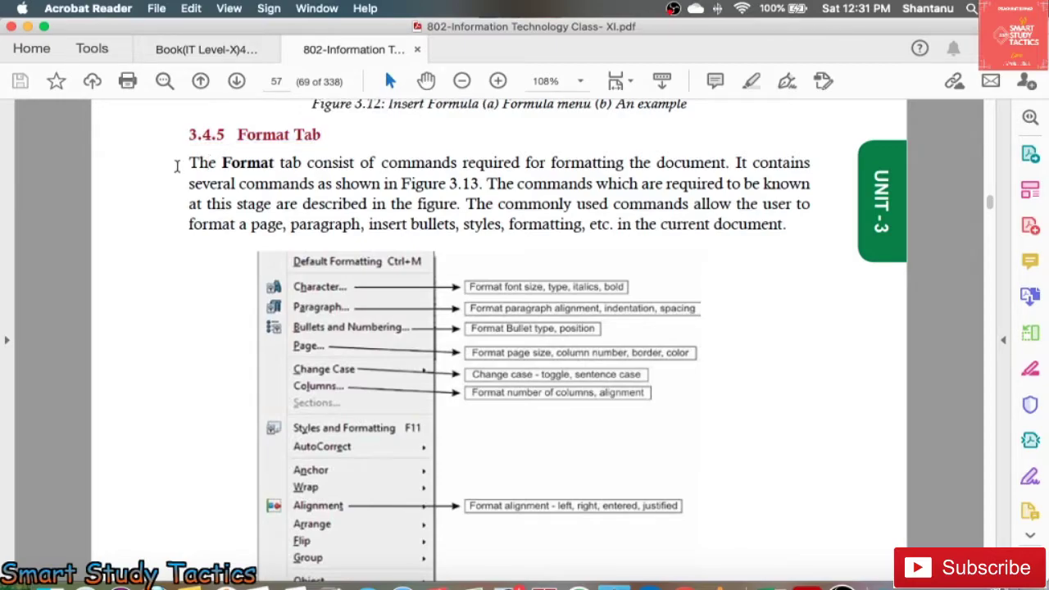
drag(188, 163, 703, 164)
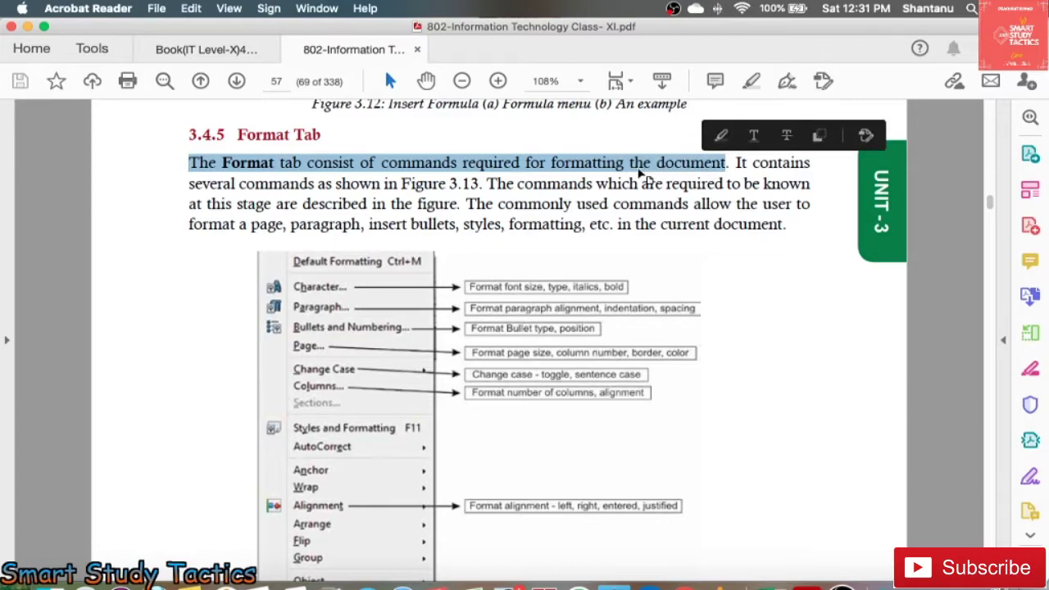
click(440, 206)
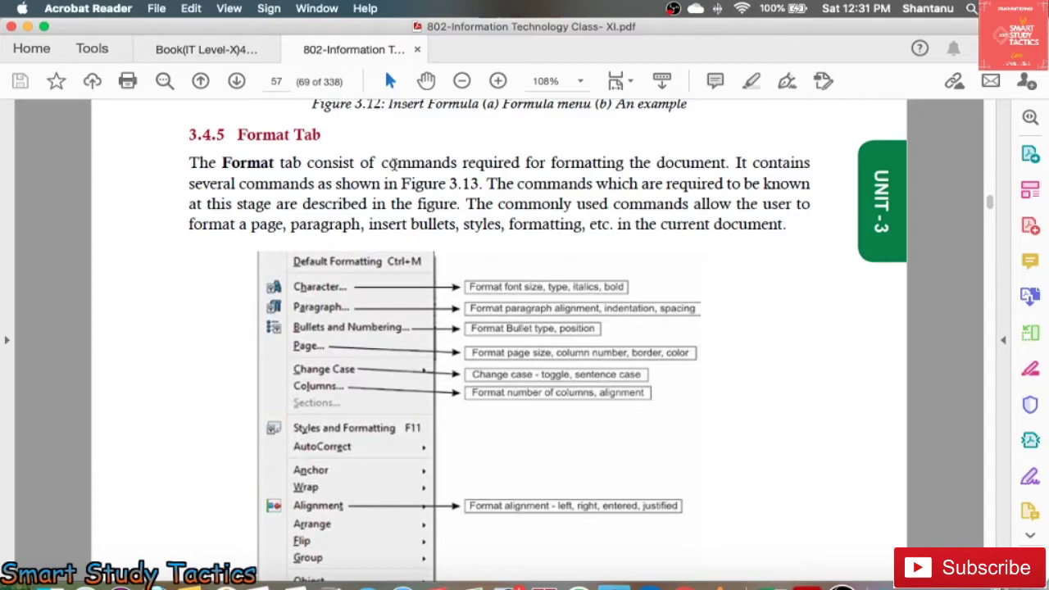
scroll(360, 256, down, 2)
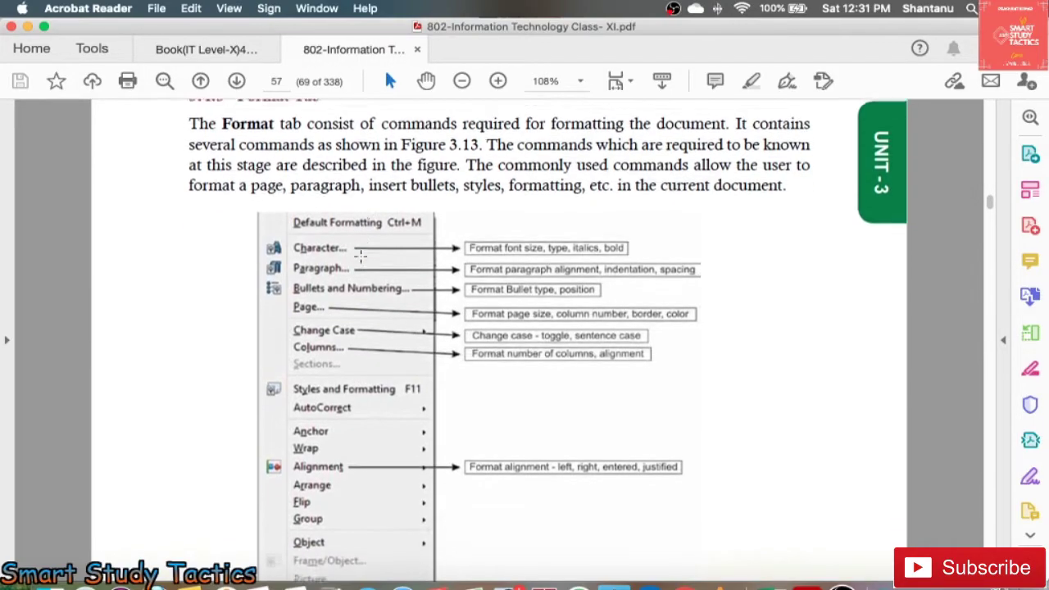
scroll(361, 257, down, 1)
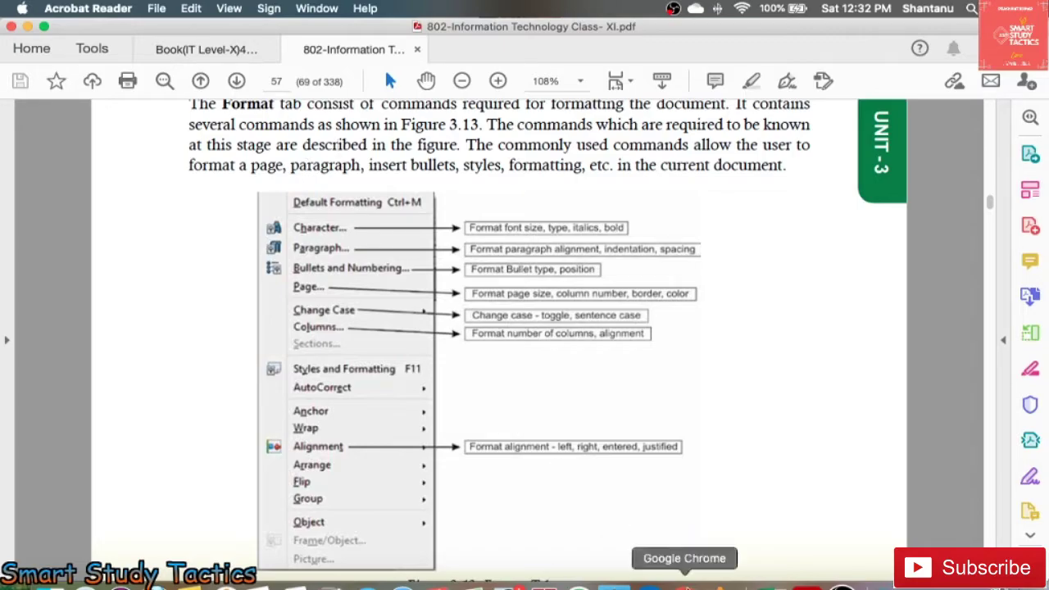
Switch to the untitled OpenOffice Writer document and view the Format commands with its whole paragraph selected
click(650, 584)
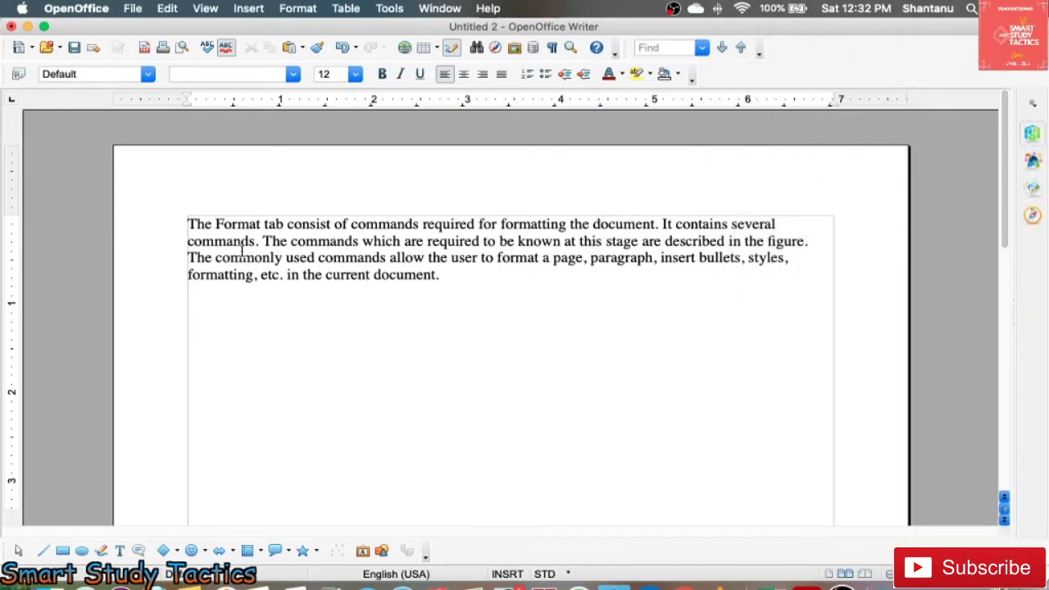
drag(189, 225, 443, 275)
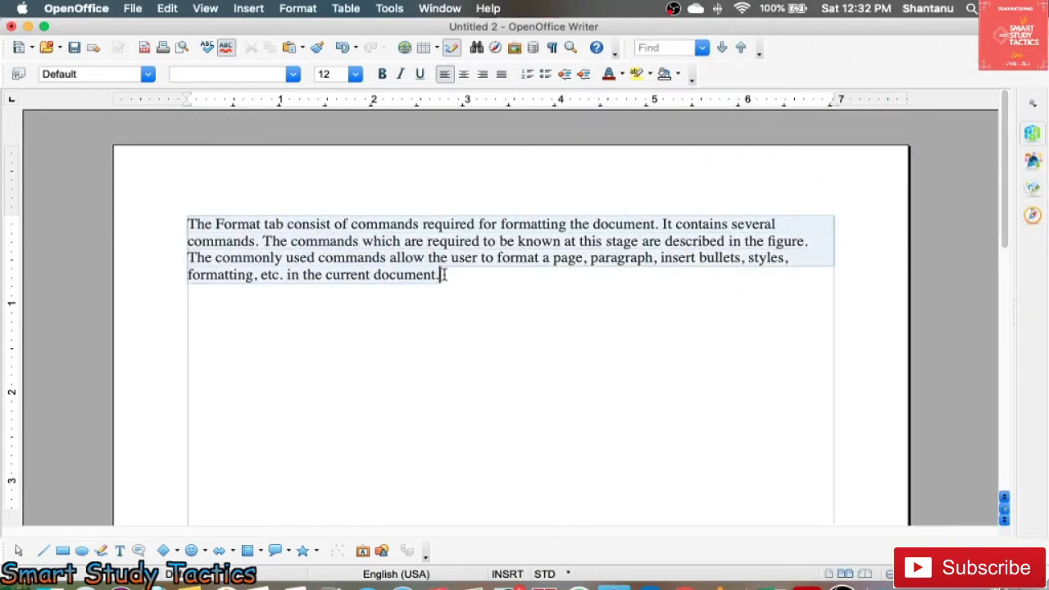
click(459, 266)
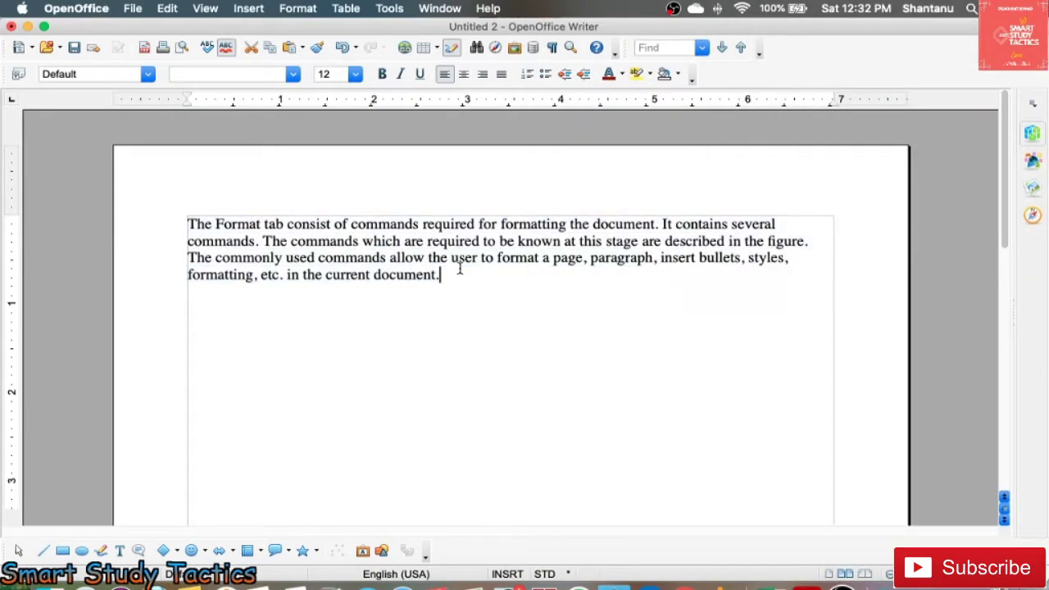
drag(450, 274, 185, 223)
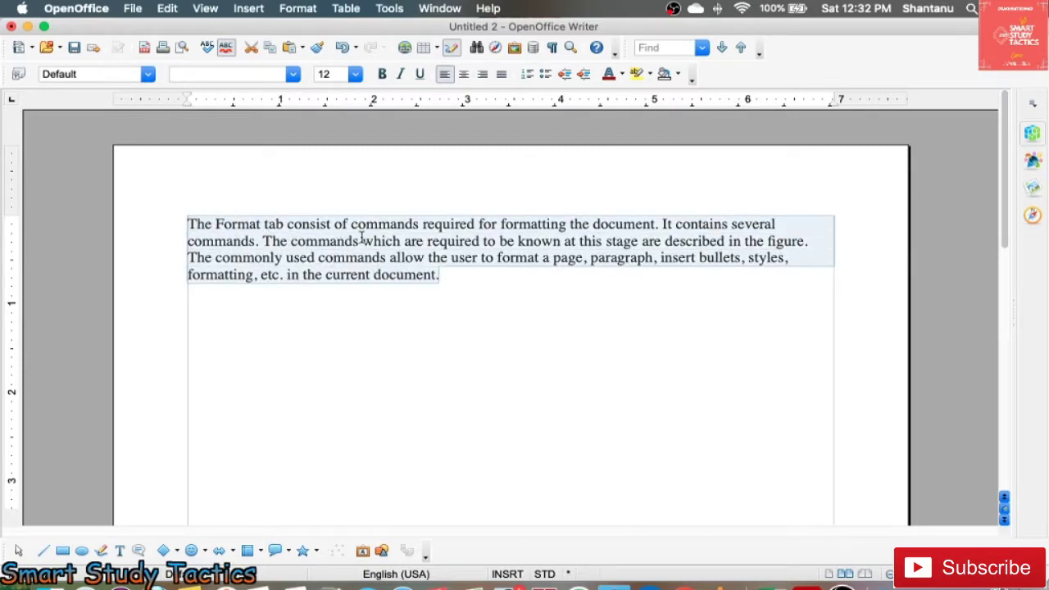
click(302, 10)
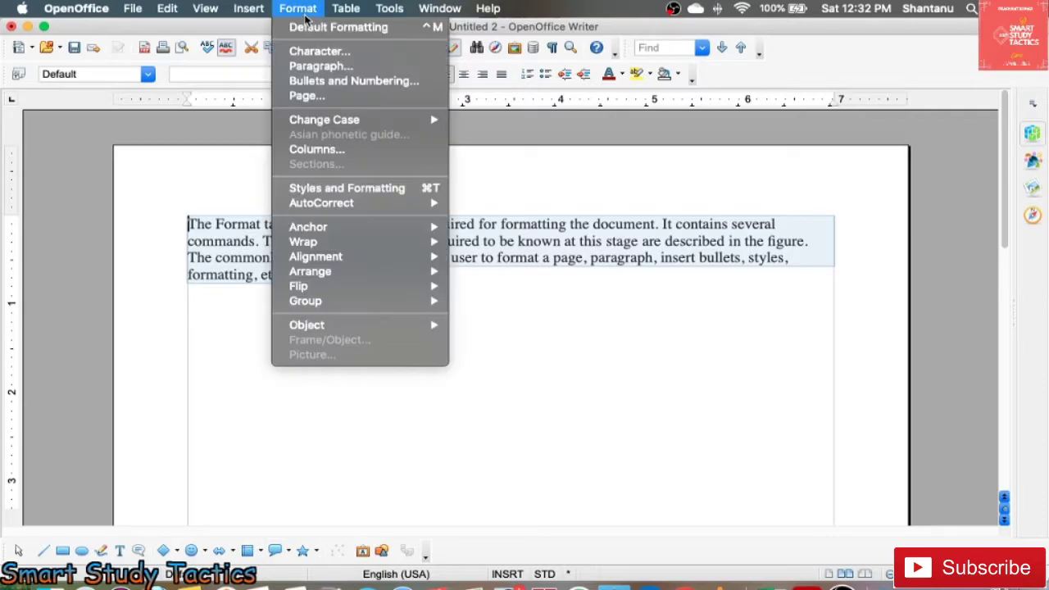
click(199, 254)
click(262, 258)
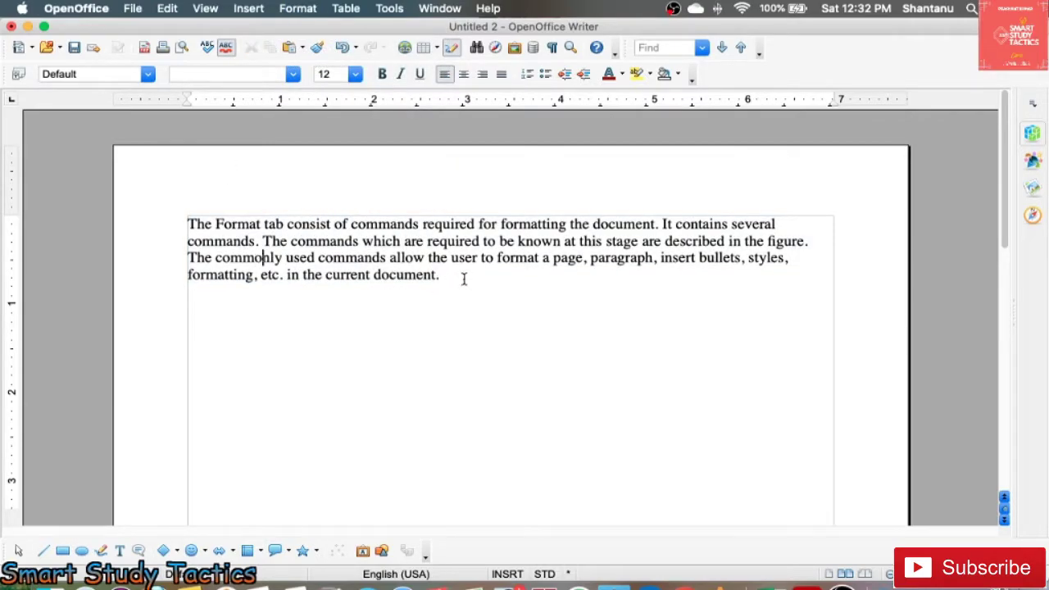
drag(440, 274, 171, 231)
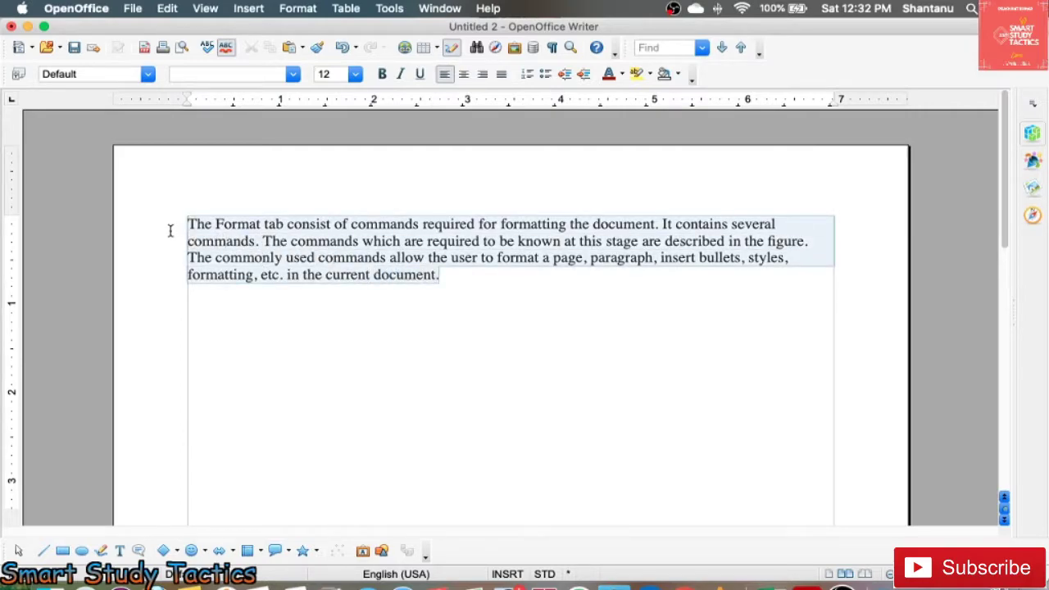
click(442, 257)
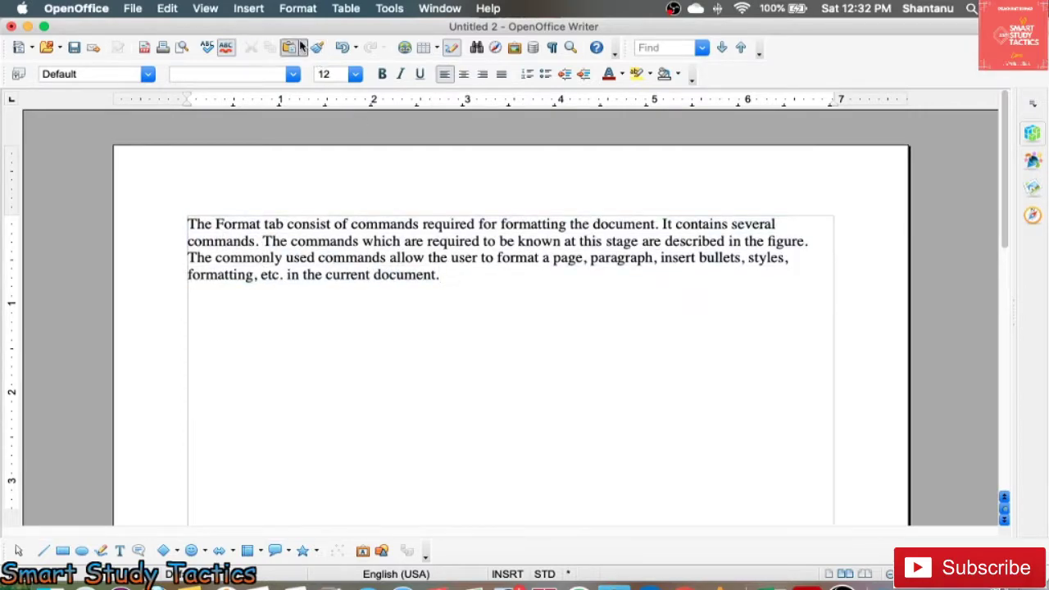
click(297, 8)
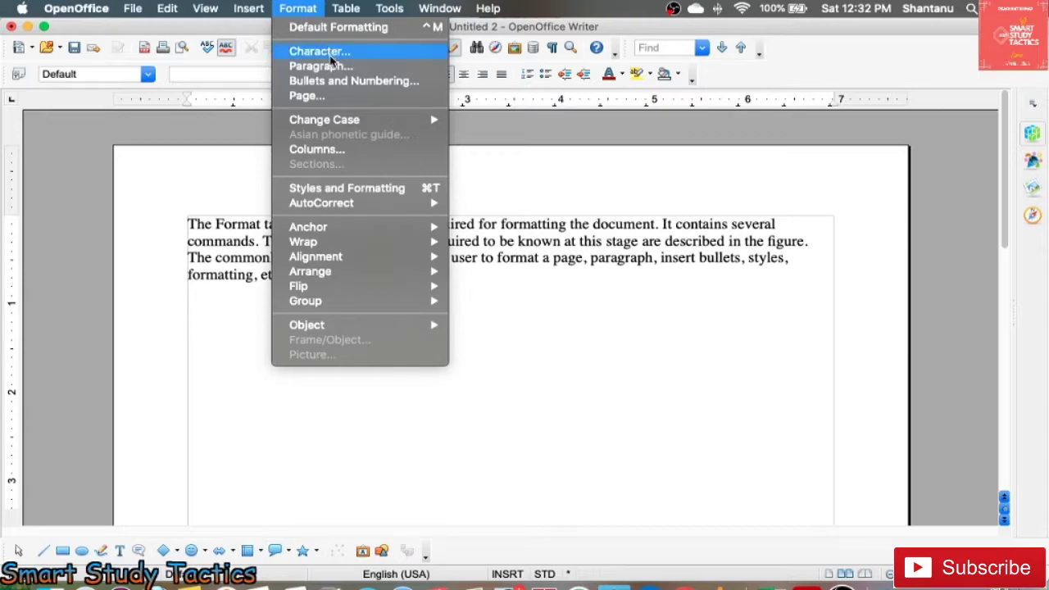
click(331, 51)
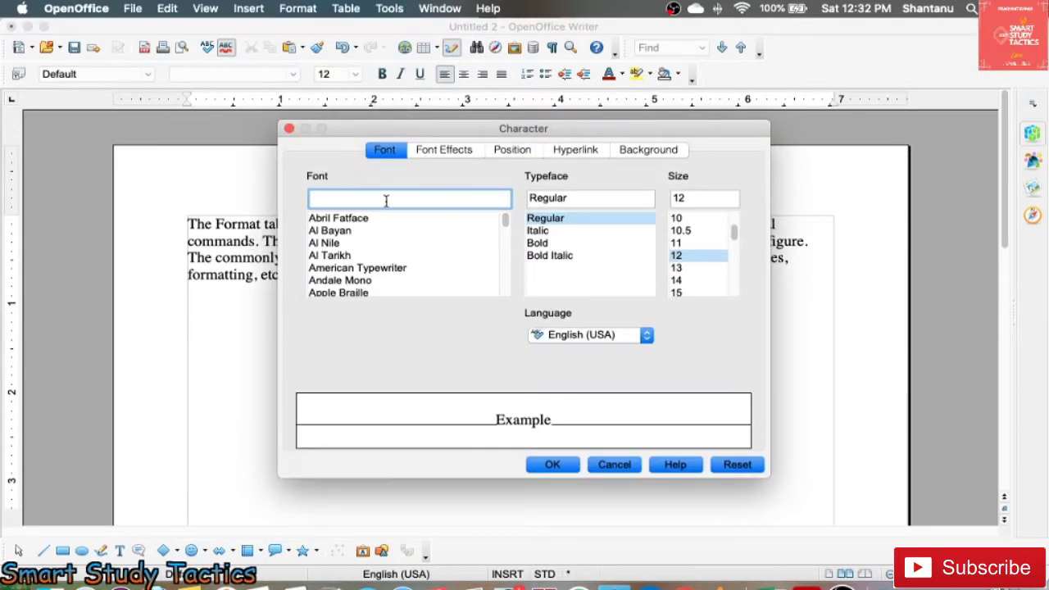
click(619, 466)
Select the whole paragraph, open its Character settings and move the dialog off the text
drag(439, 276, 176, 224)
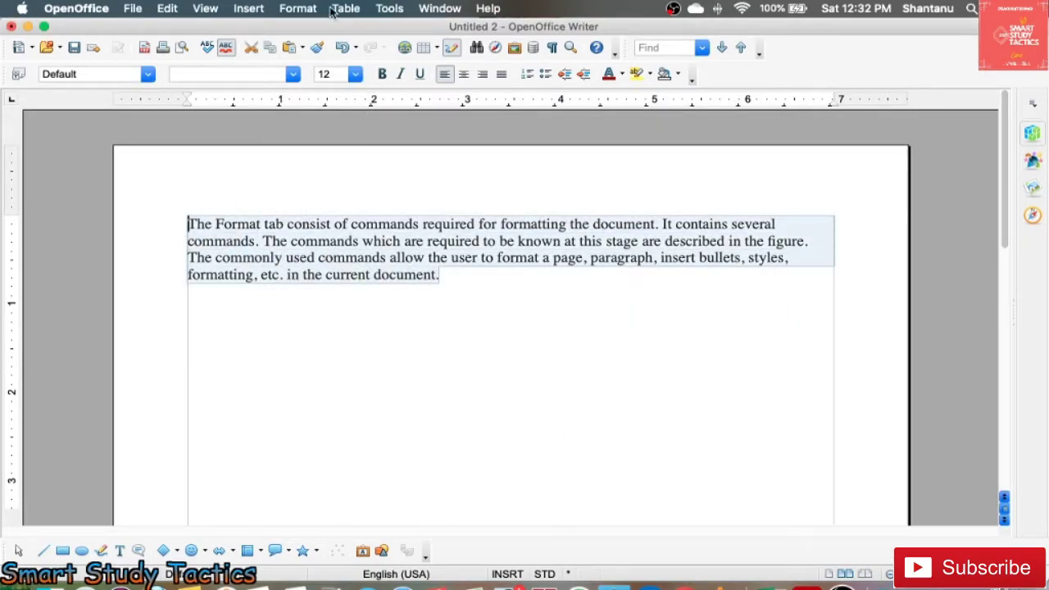
click(332, 12)
click(318, 51)
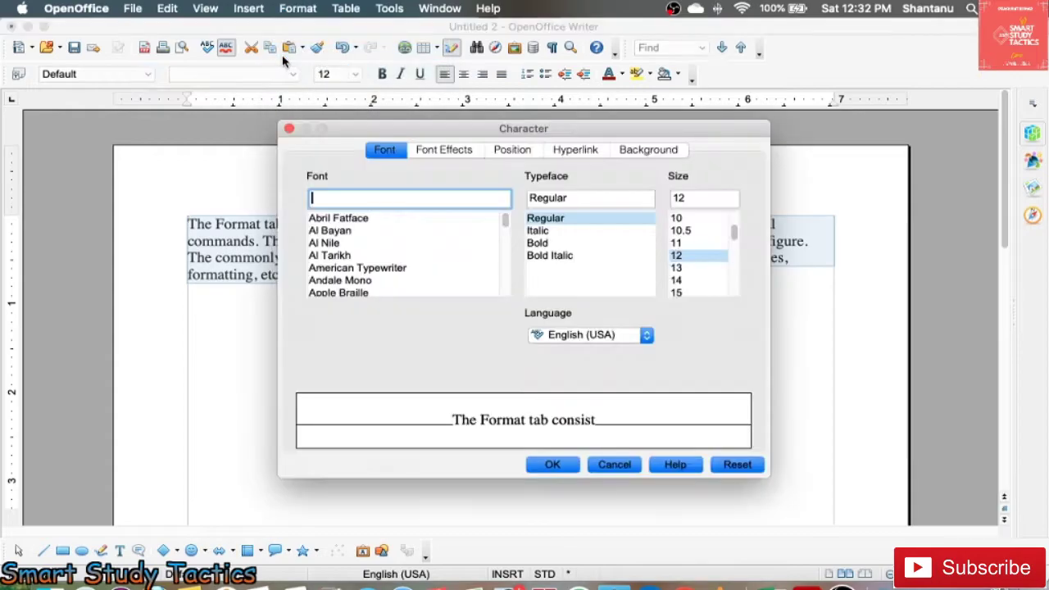
drag(502, 130, 656, 159)
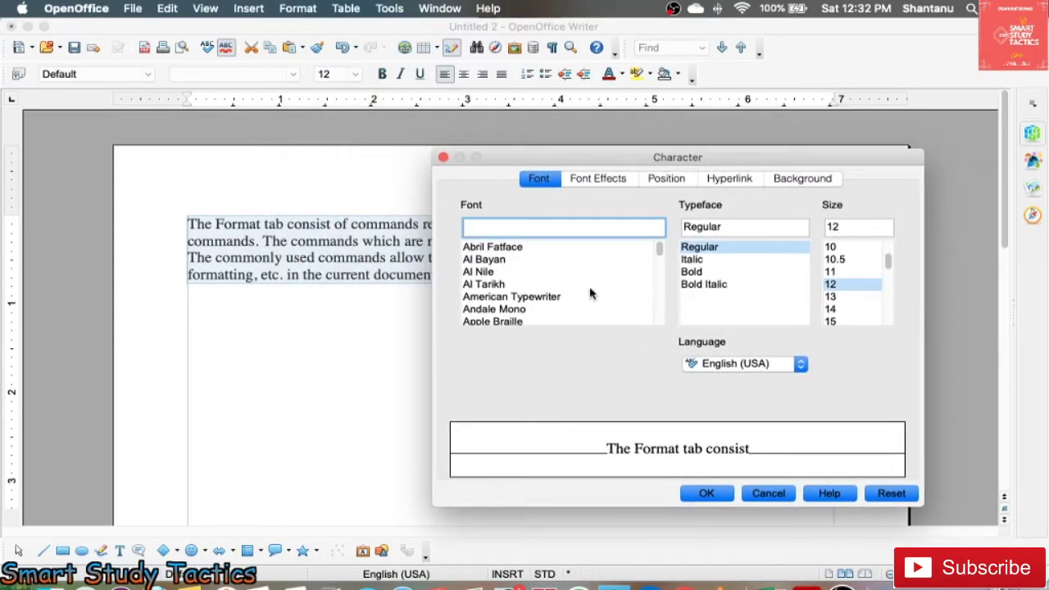
Preview fonts such as Apple Chancery, Apple SD Gothic Neo, AppleMyungjo and Arial Narrow on the paragraph, and choose Baloo
scroll(492, 300, down, 2)
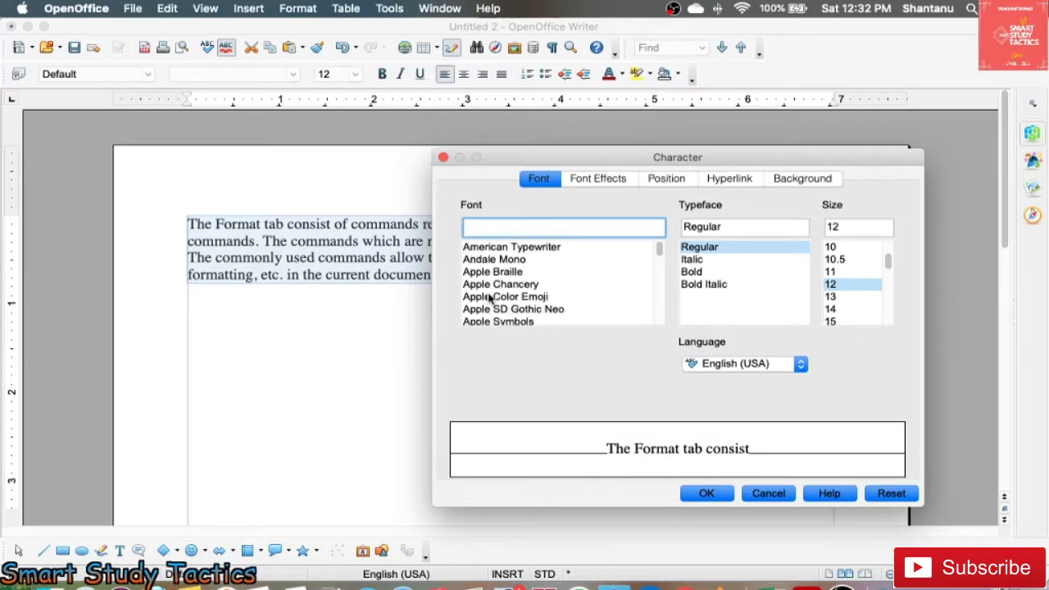
click(492, 286)
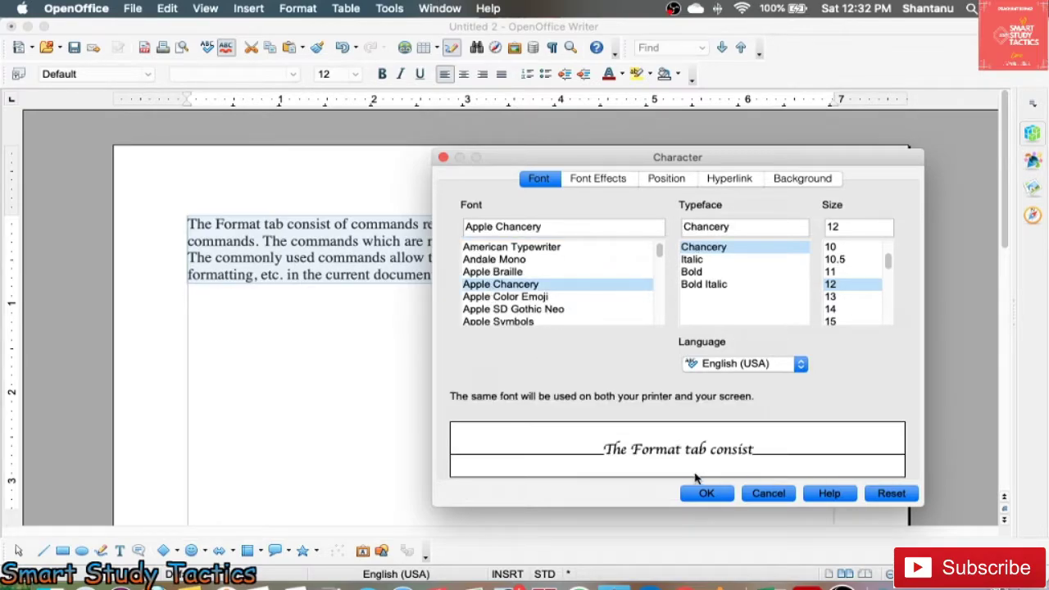
click(535, 300)
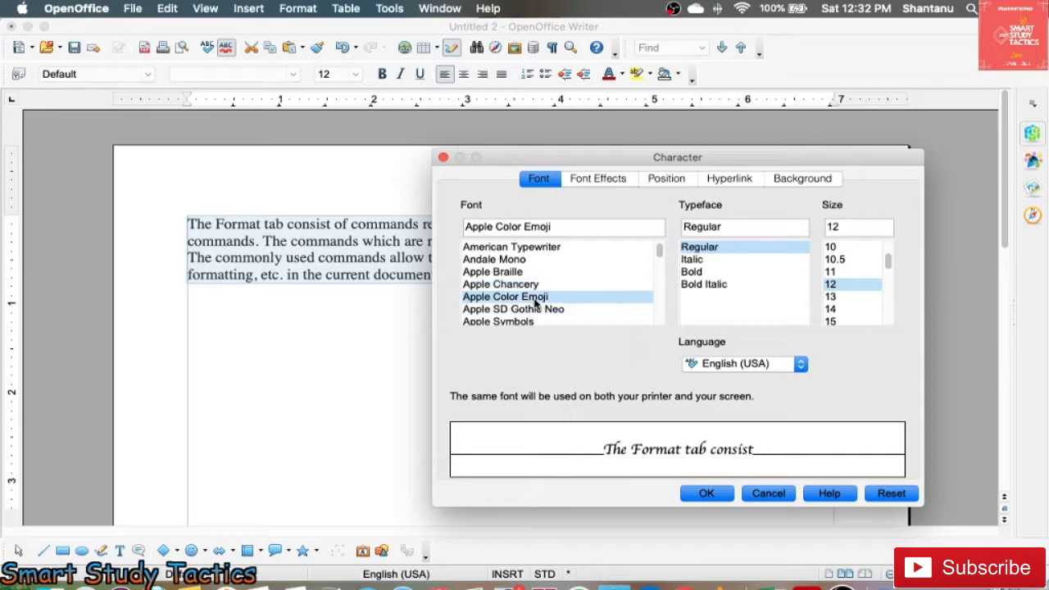
click(530, 311)
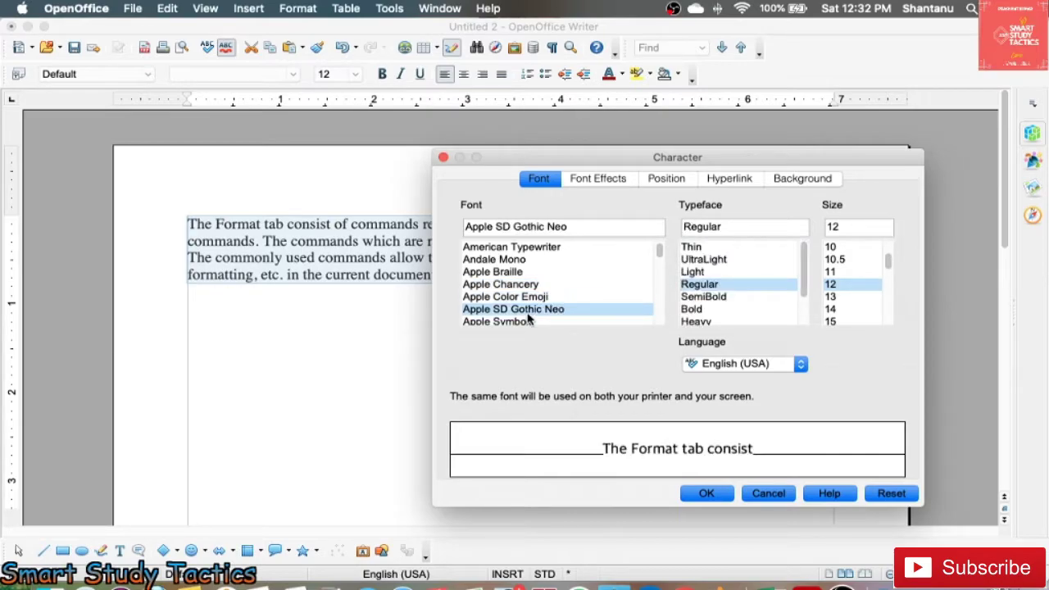
scroll(525, 315, down, 2)
click(513, 310)
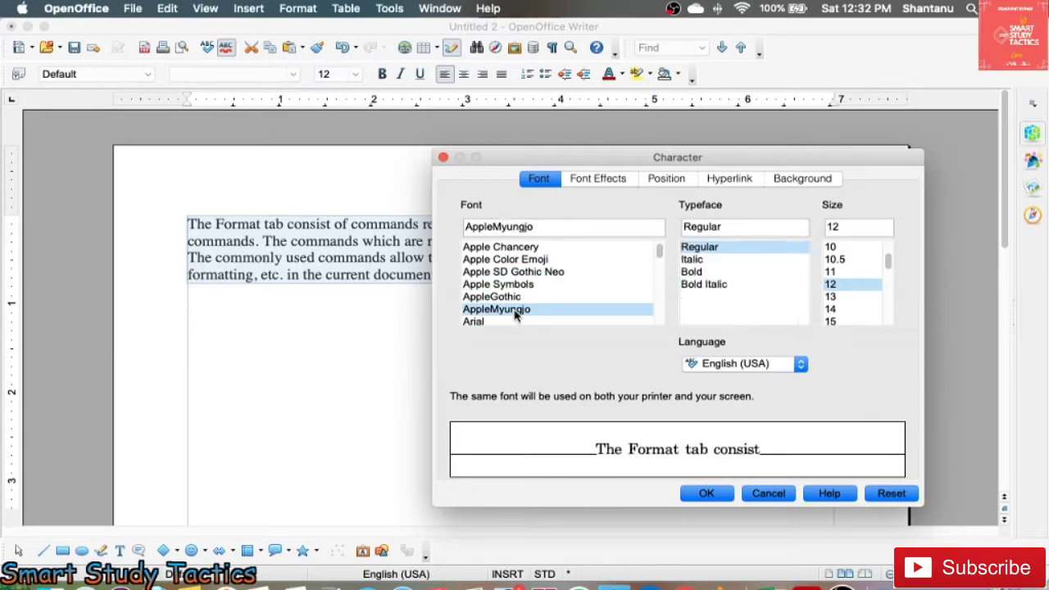
scroll(515, 311, down, 2)
scroll(515, 316, down, 2)
click(512, 307)
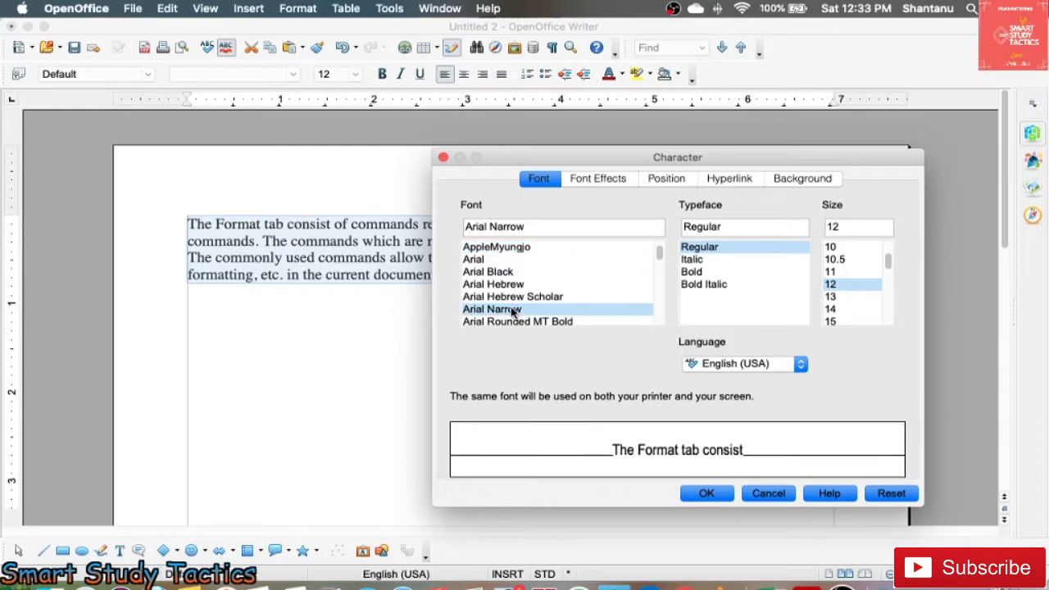
scroll(512, 311, down, 1)
click(510, 309)
scroll(510, 312, down, 2)
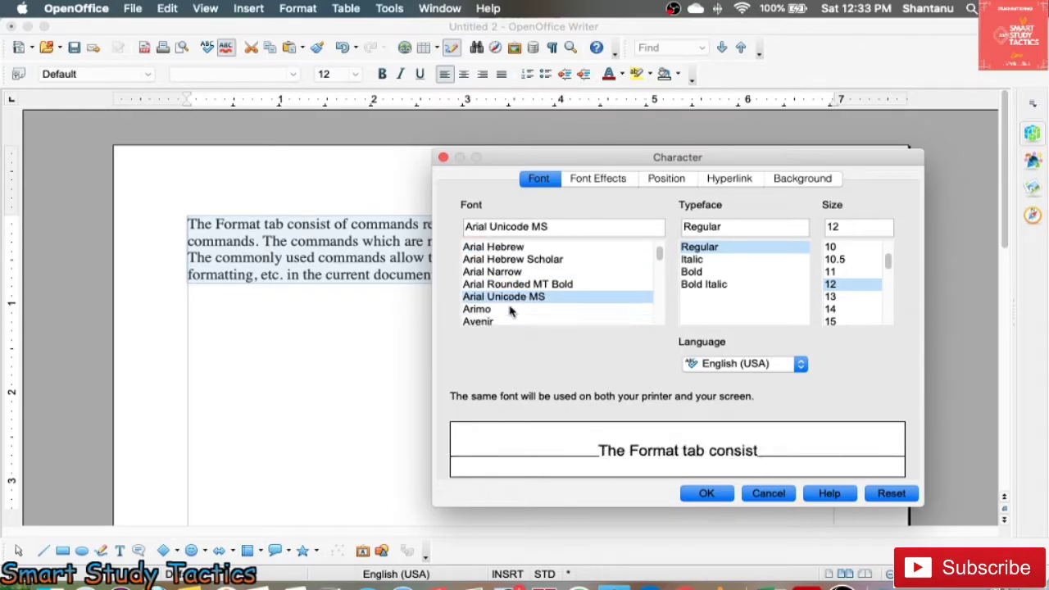
click(508, 310)
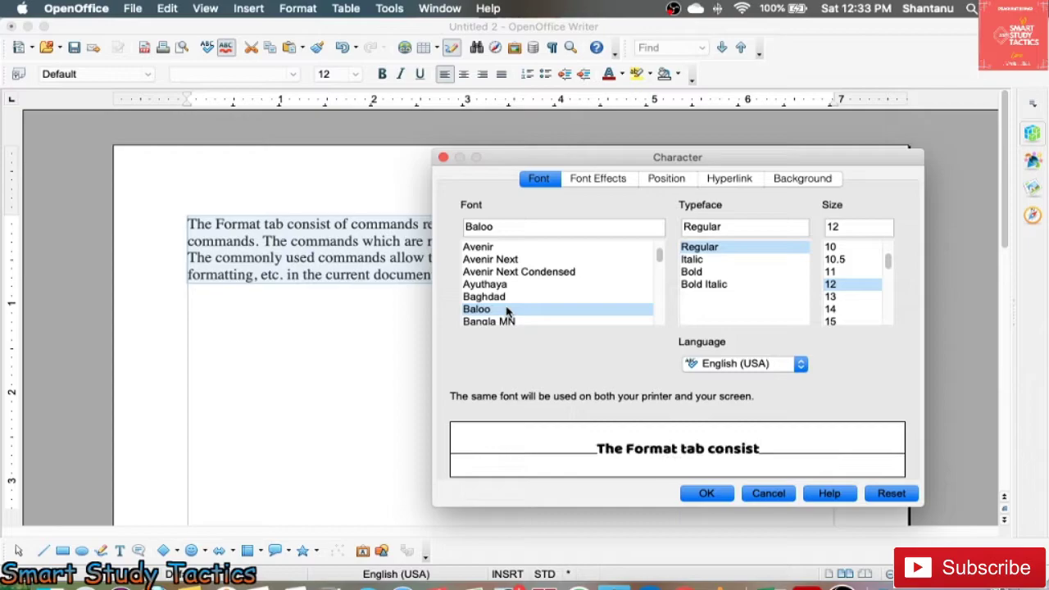
Preview the bold typefaces, set the typeface to Italic and the size to 20, and apply the character formatting
click(691, 276)
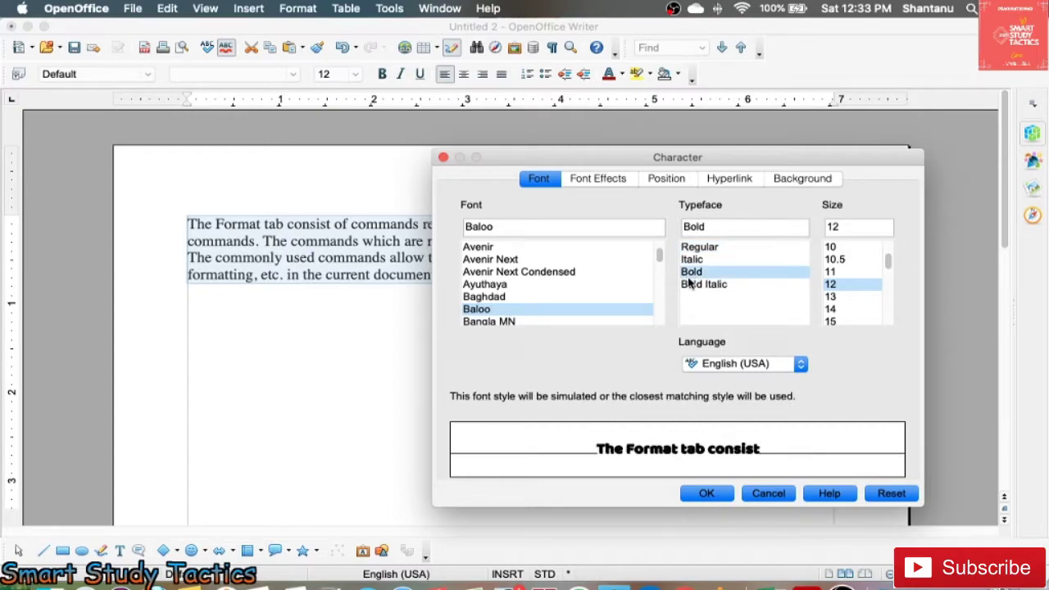
click(691, 284)
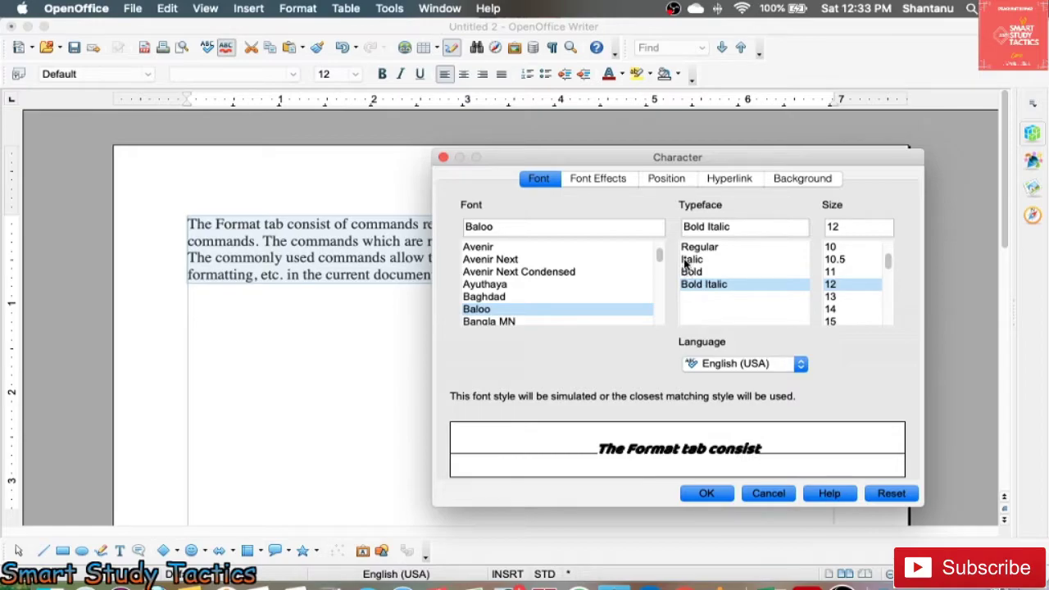
click(689, 260)
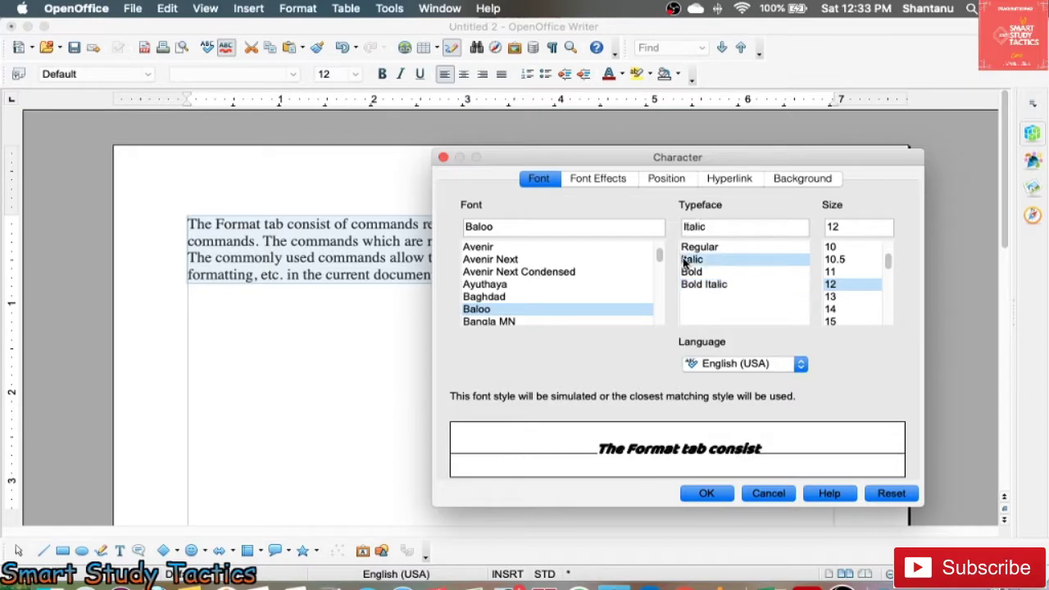
scroll(844, 291, down, 2)
click(835, 309)
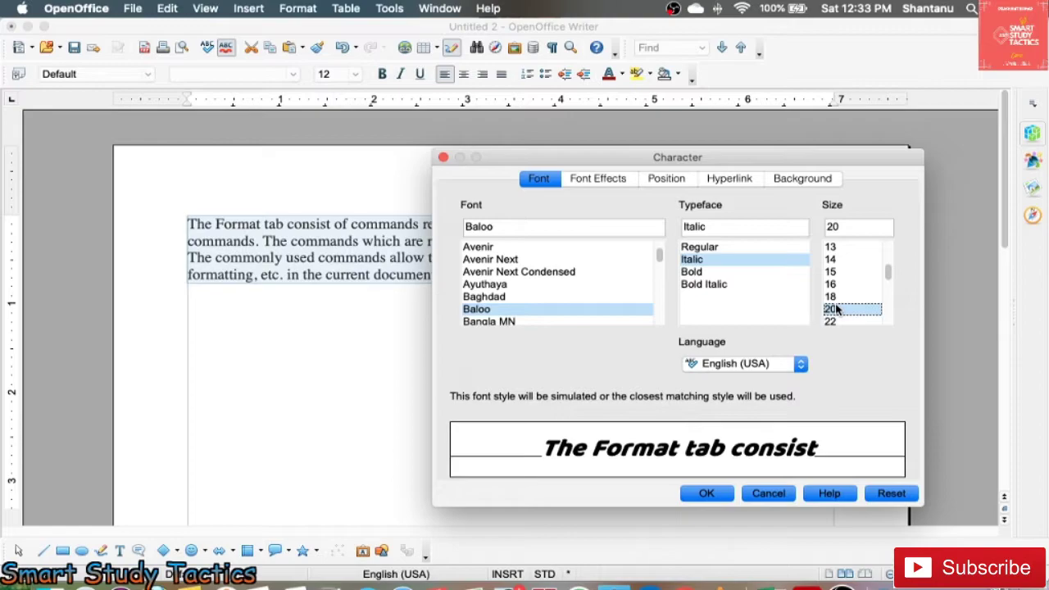
click(695, 495)
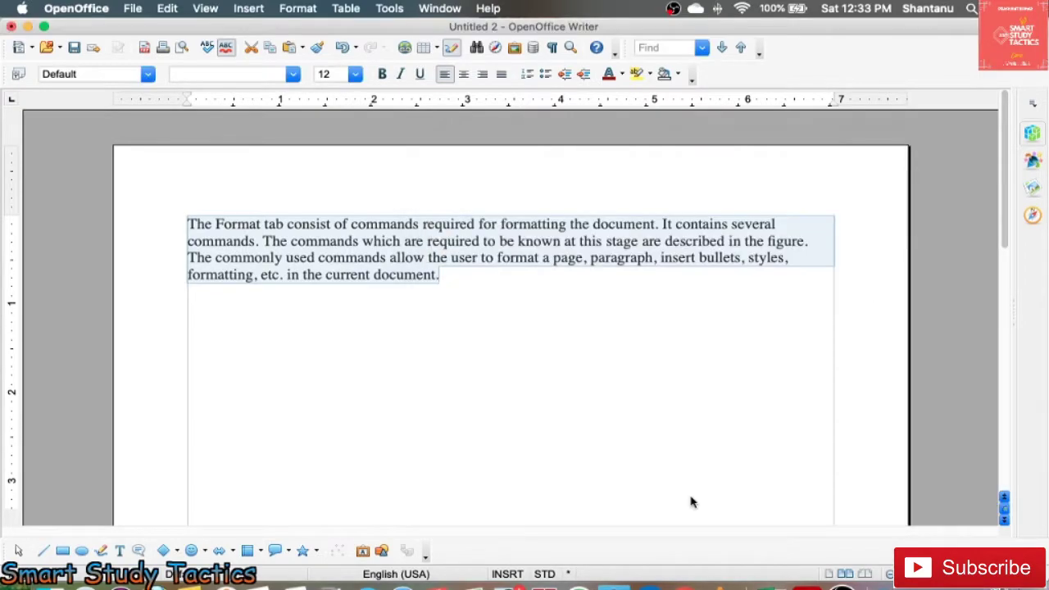
click(570, 464)
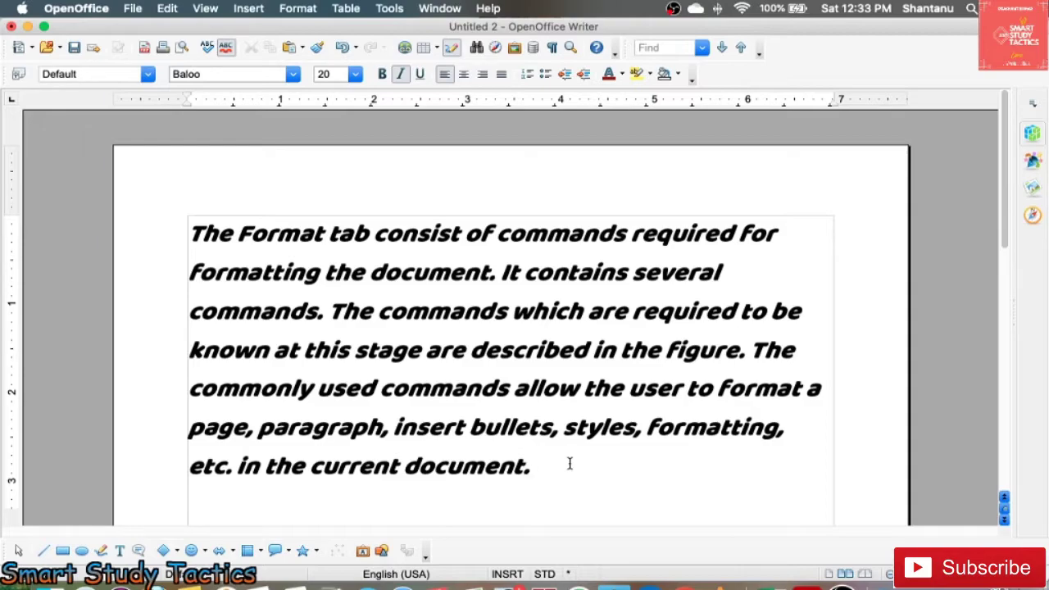
click(287, 8)
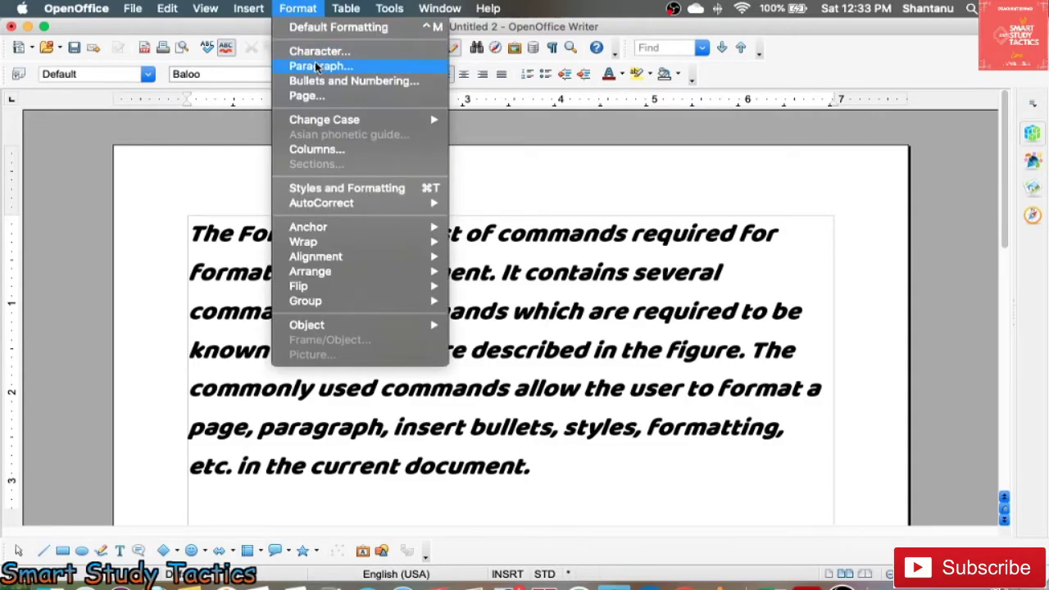
click(544, 426)
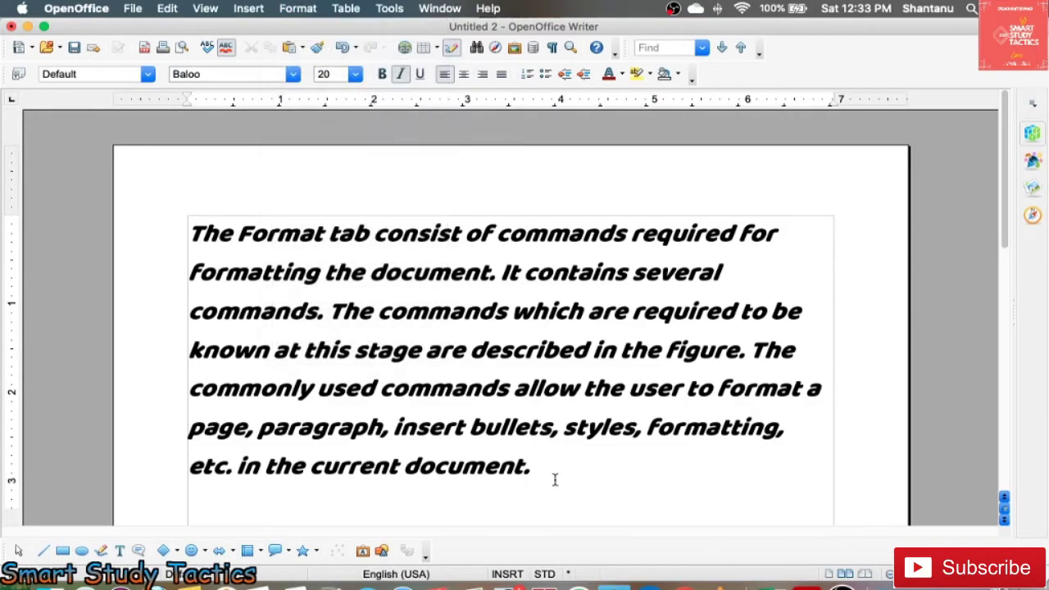
drag(544, 470, 190, 239)
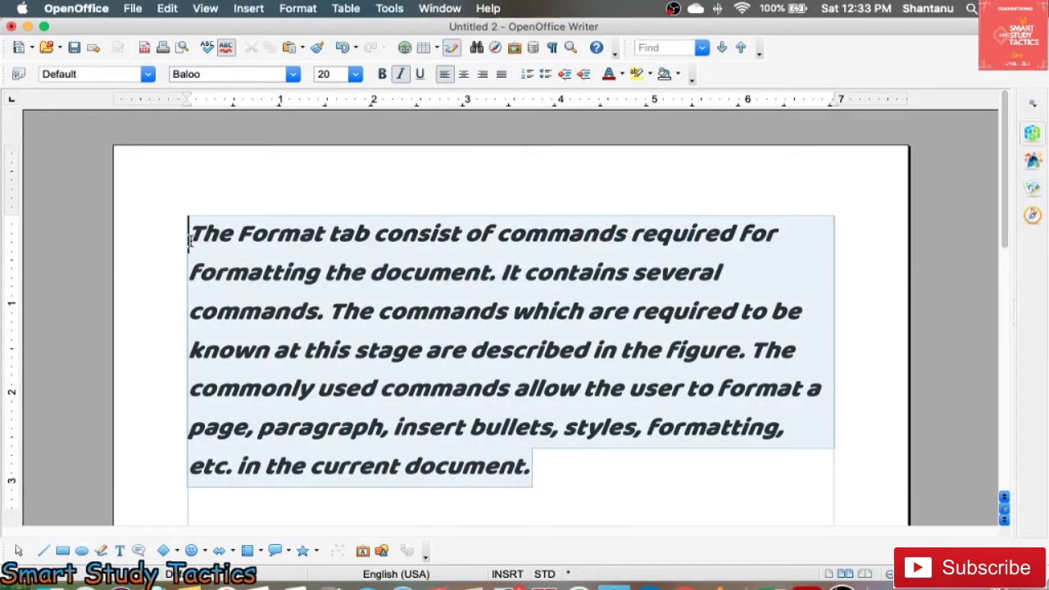
click(551, 427)
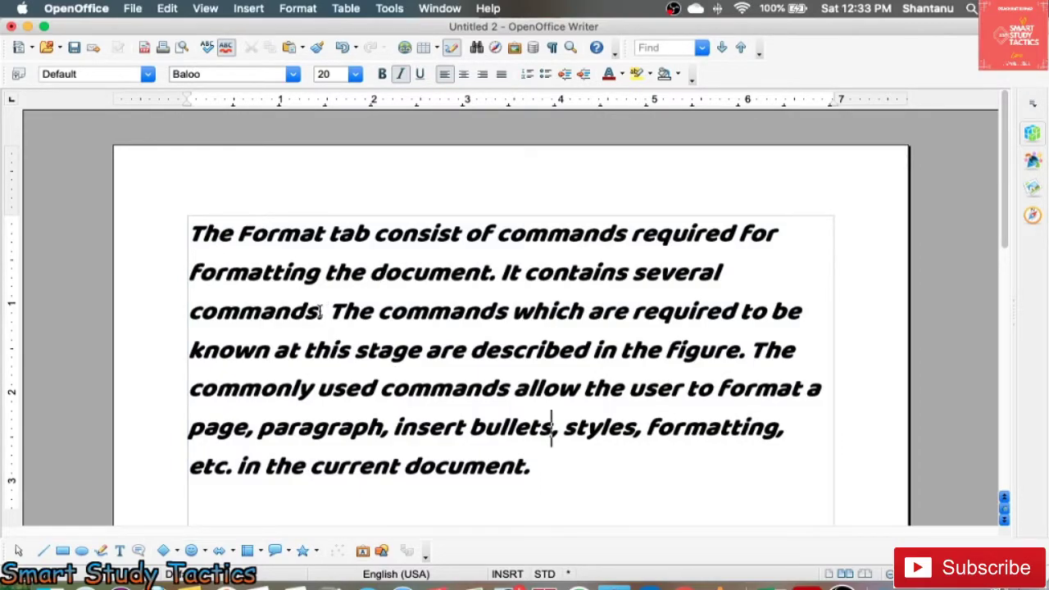
scroll(319, 311, down, 1)
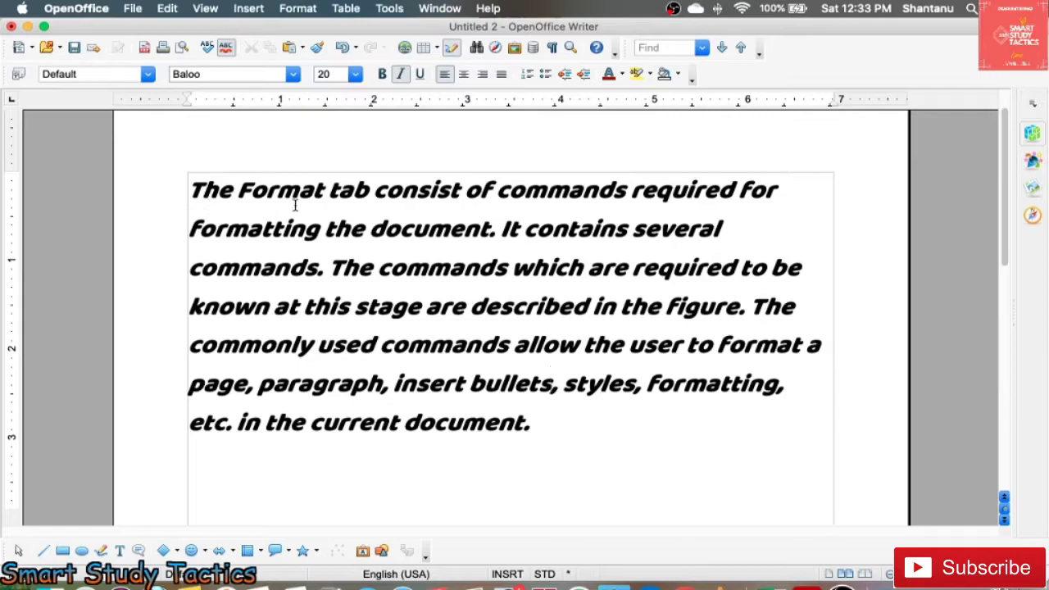
Try a tab indent before the first word of the paragraph and remove it again
click(198, 182)
click(193, 184)
key(Tab)
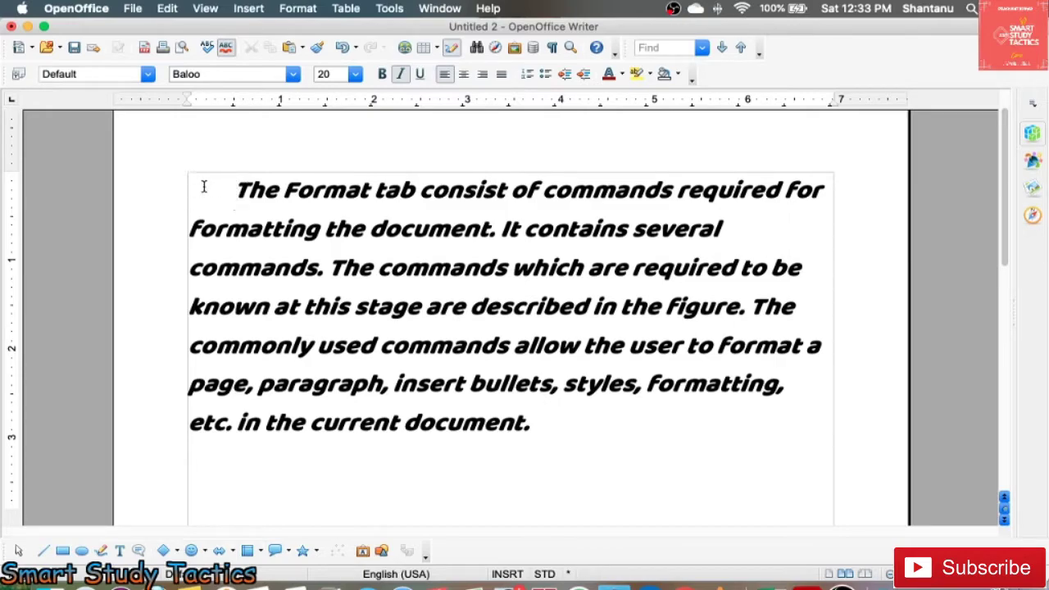
key(BackSpace)
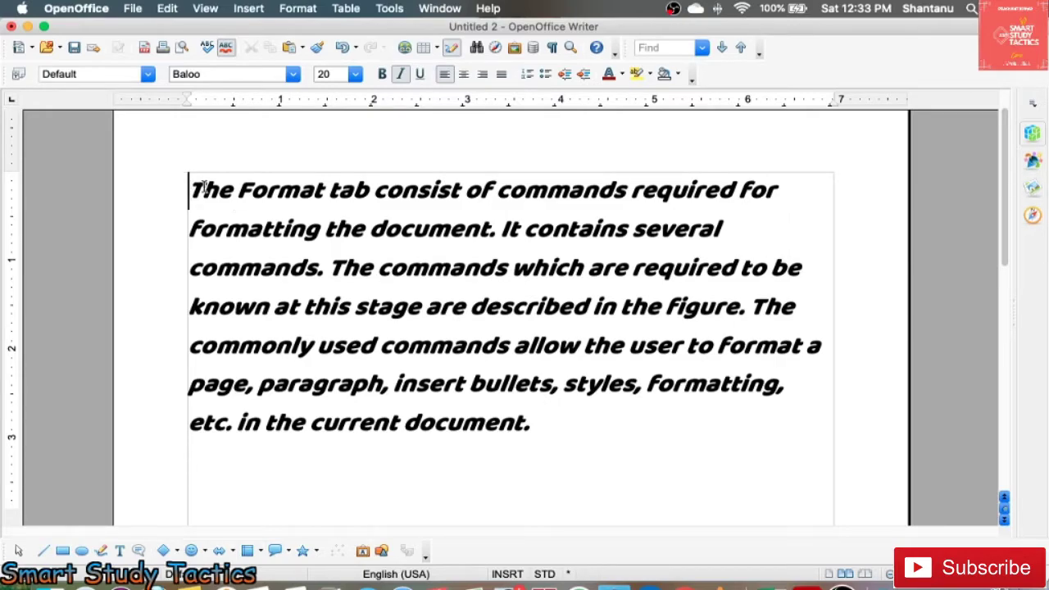
Look through the Paragraph settings for alignment, text flow, borders, and outline and numbering, and close them without applying anything
click(299, 10)
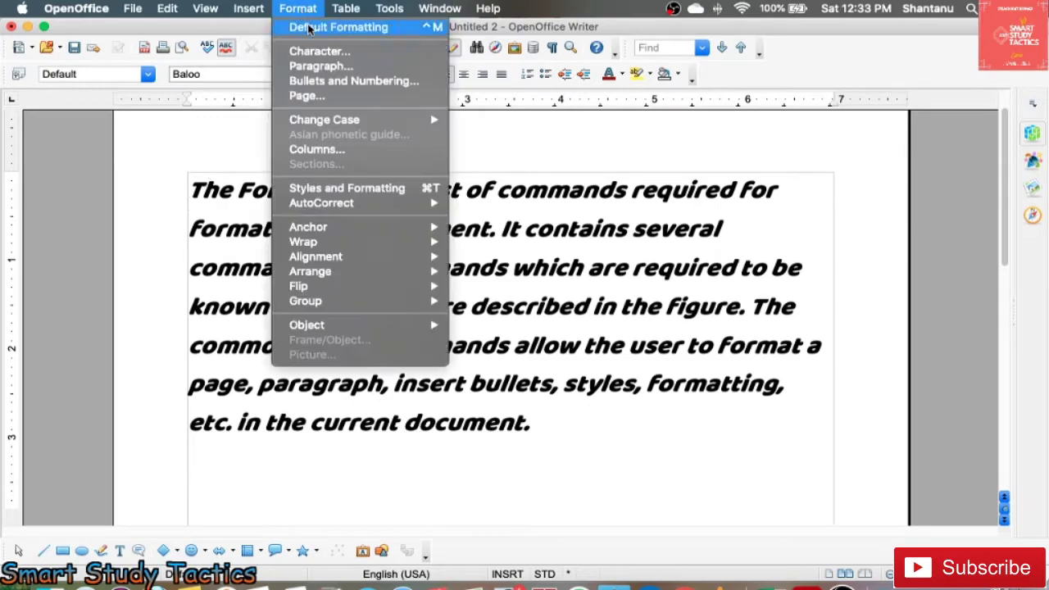
click(320, 66)
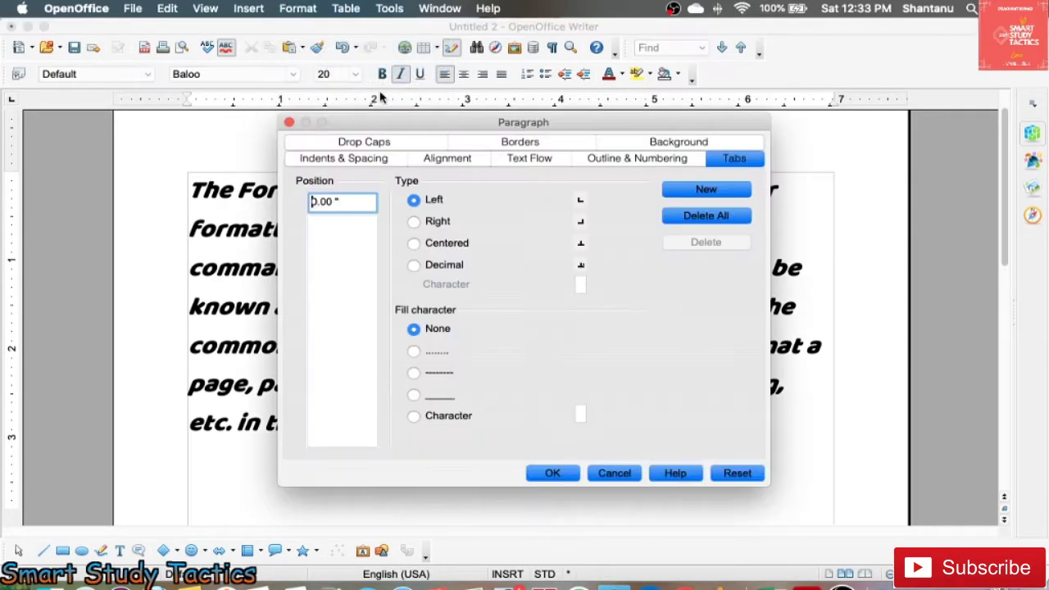
click(458, 158)
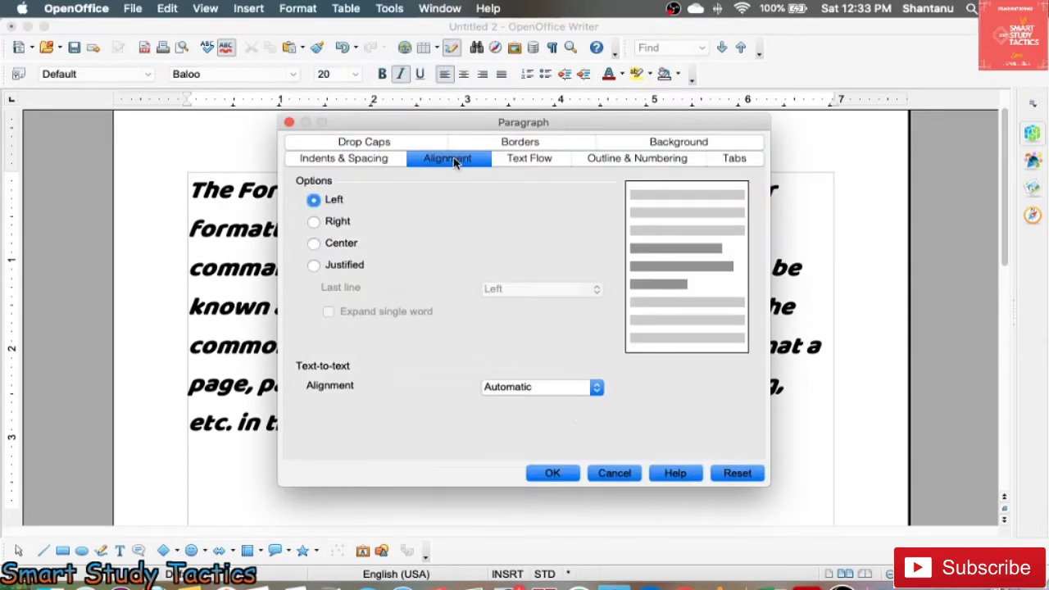
click(533, 160)
click(533, 144)
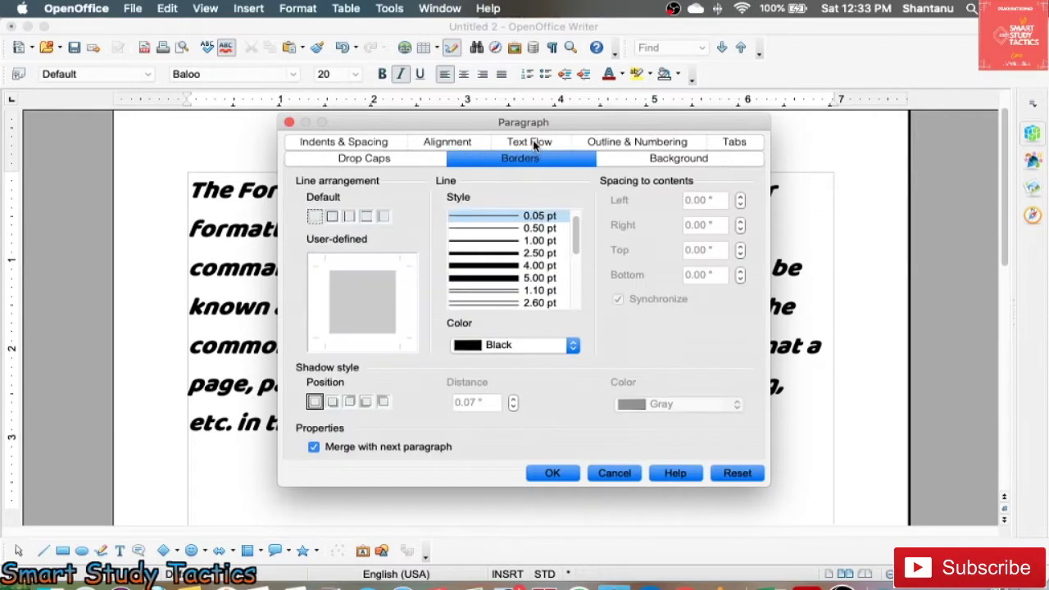
click(667, 146)
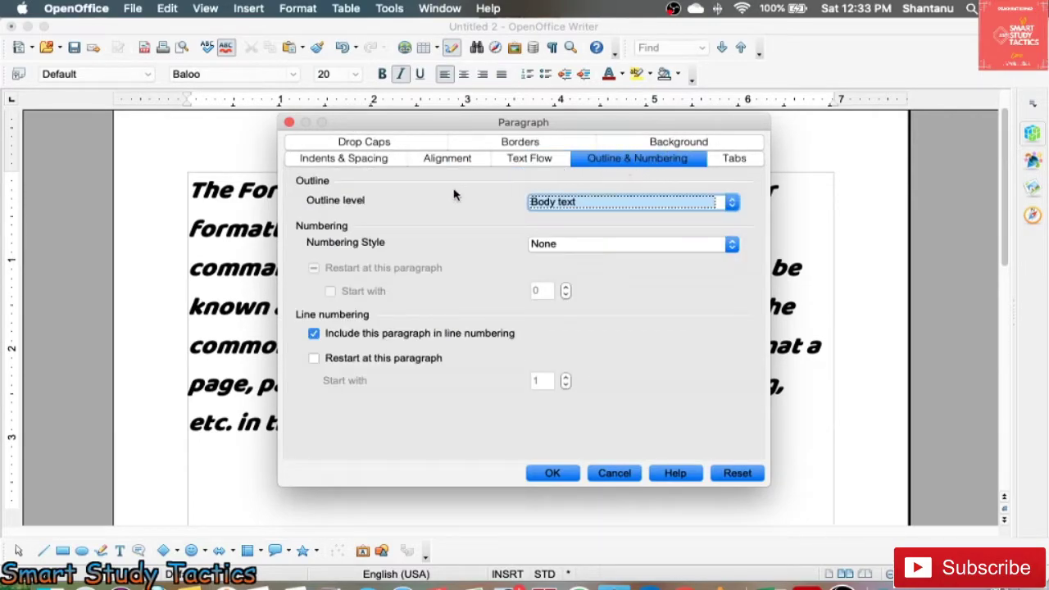
click(615, 473)
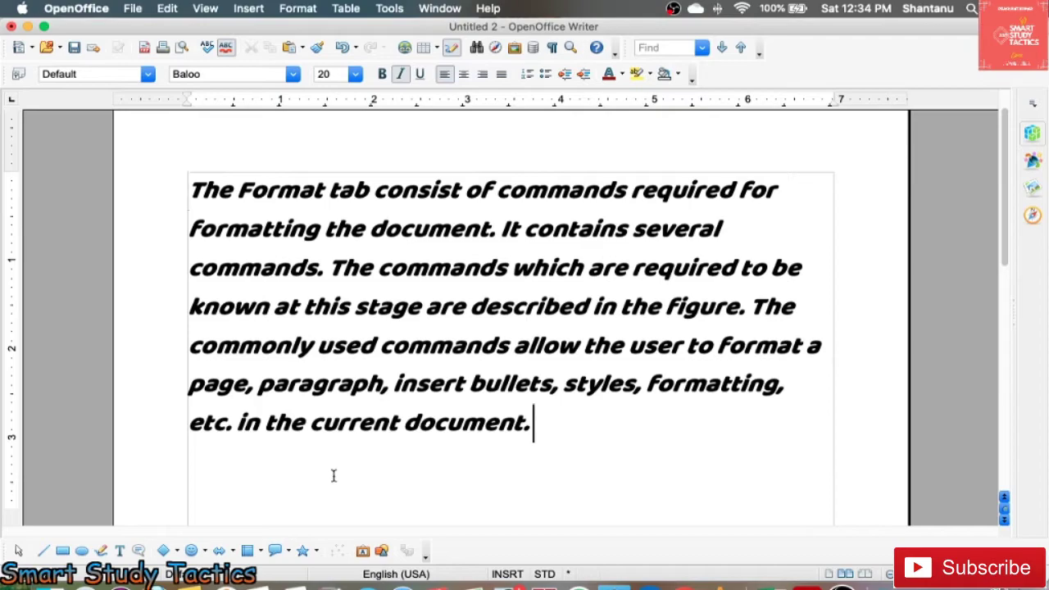
Add blank space below the formatted paragraph and insert a second copy of the sample text about the Format tab there
key(Up)
key(Down)
key(Return)
scroll(334, 476, down, 10)
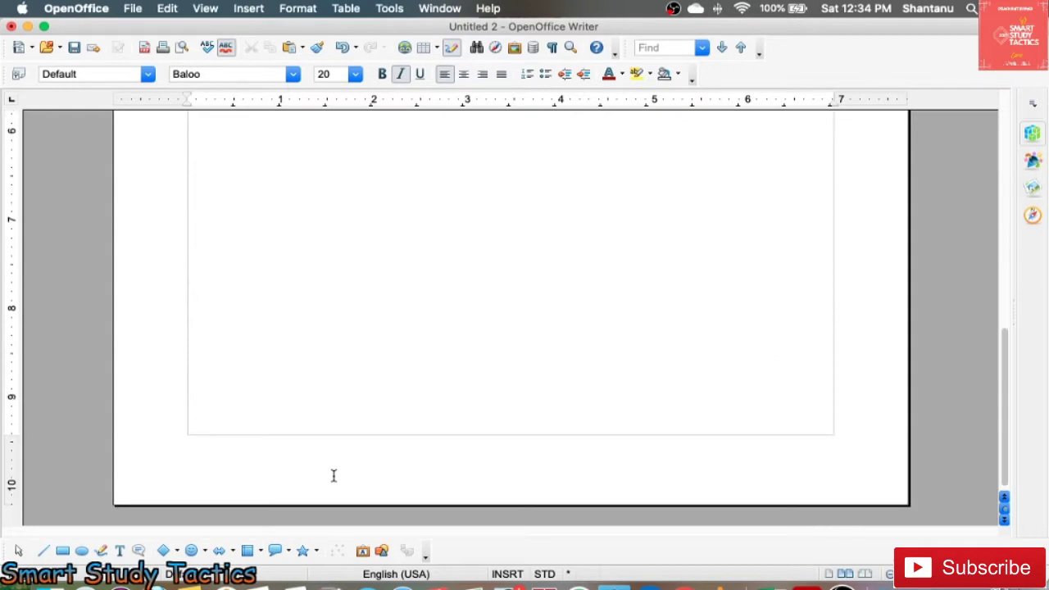
scroll(334, 475, up, 1)
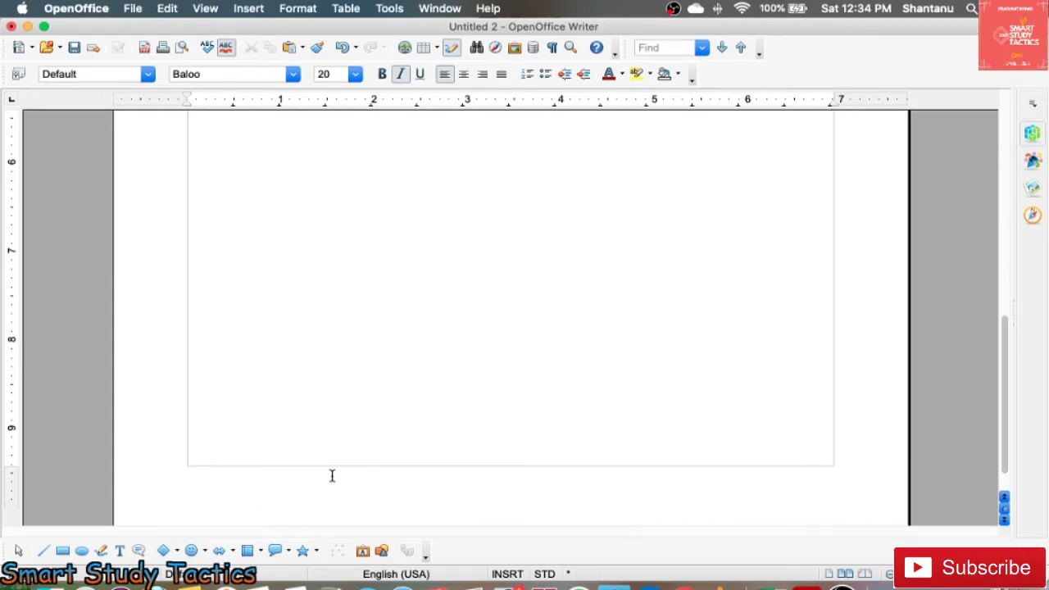
scroll(332, 476, up, 10)
text(The Format tab consist of commands required for formatting the document. It contains several commands as shown in Figure 3.13. The commands which are required to be known at this stage are described in the figure. The commonly used commands allow the user to format a page, paragraph, insert bullets, styles, formatting, etc. in the current document.)
Select the second paragraph and, in its Paragraph settings, set the indent before text to 0.26" and after text to 0.10"
drag(762, 373, 185, 312)
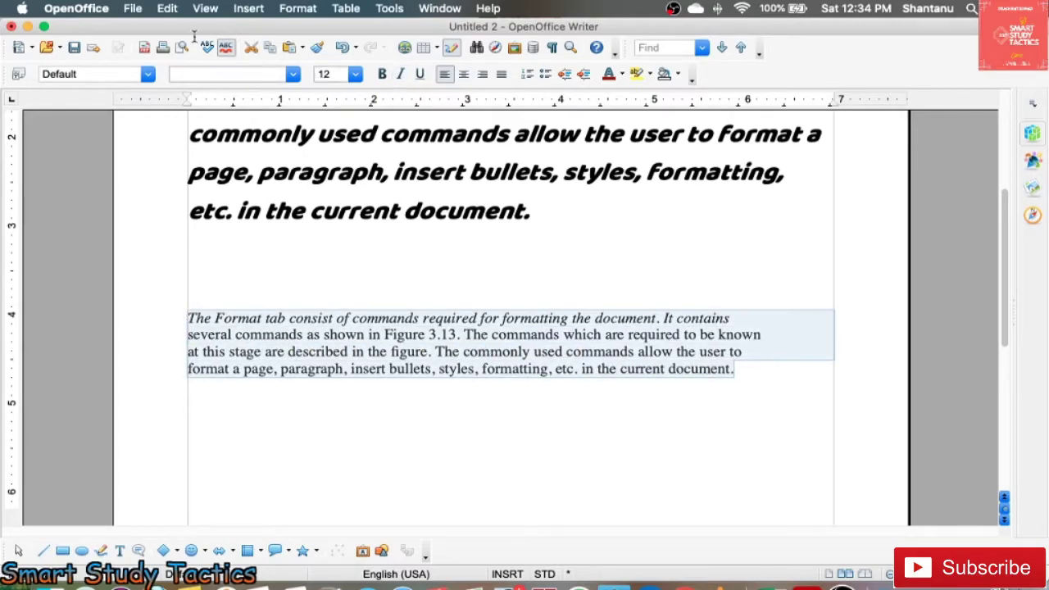
click(298, 9)
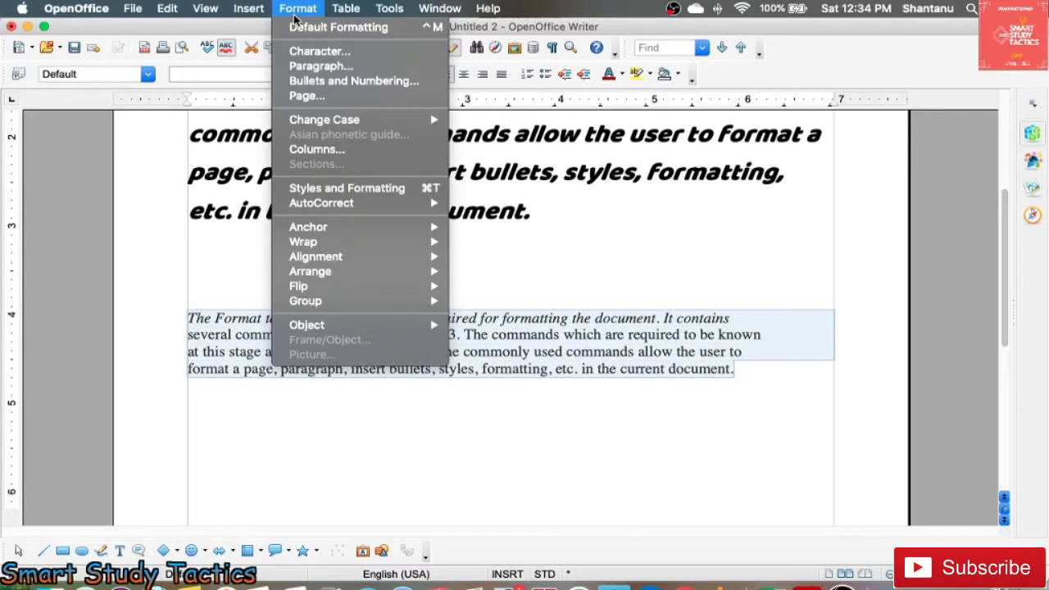
click(315, 67)
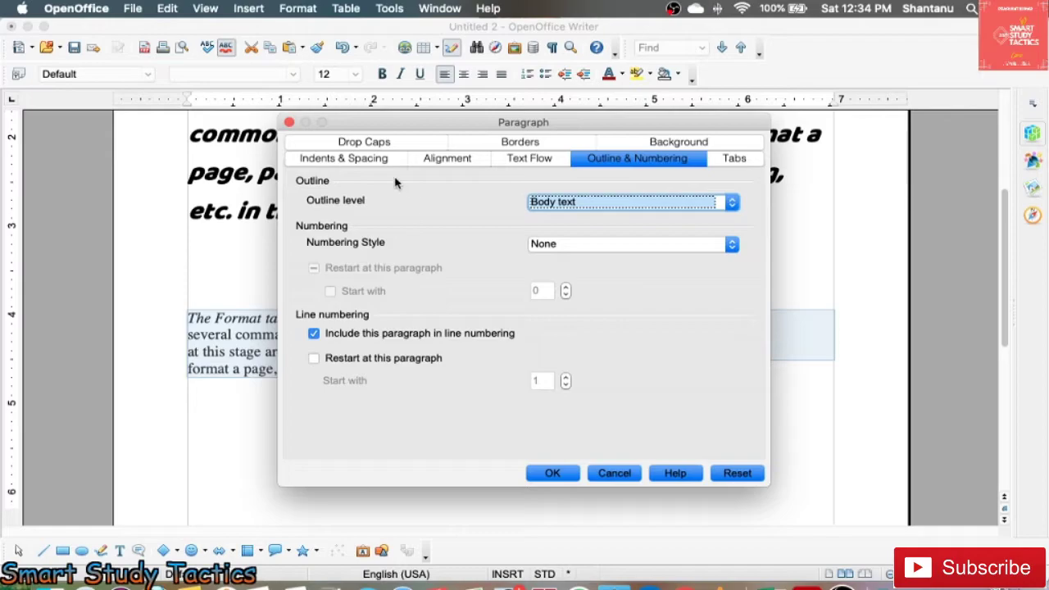
click(361, 164)
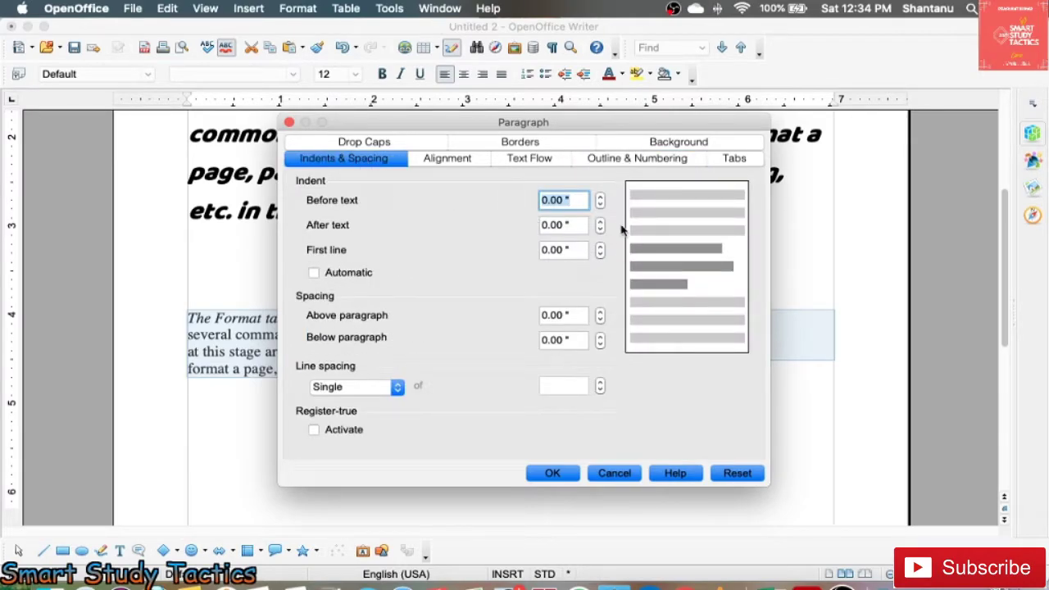
click(601, 200)
click(602, 198)
click(601, 197)
click(601, 198)
click(600, 198)
click(601, 197)
click(601, 198)
click(601, 197)
click(601, 198)
click(601, 197)
click(601, 197)
click(601, 222)
click(601, 223)
click(601, 222)
Set the first line indent of the second paragraph to 0.40"
click(601, 246)
click(601, 247)
click(601, 246)
click(601, 246)
click(601, 247)
click(601, 247)
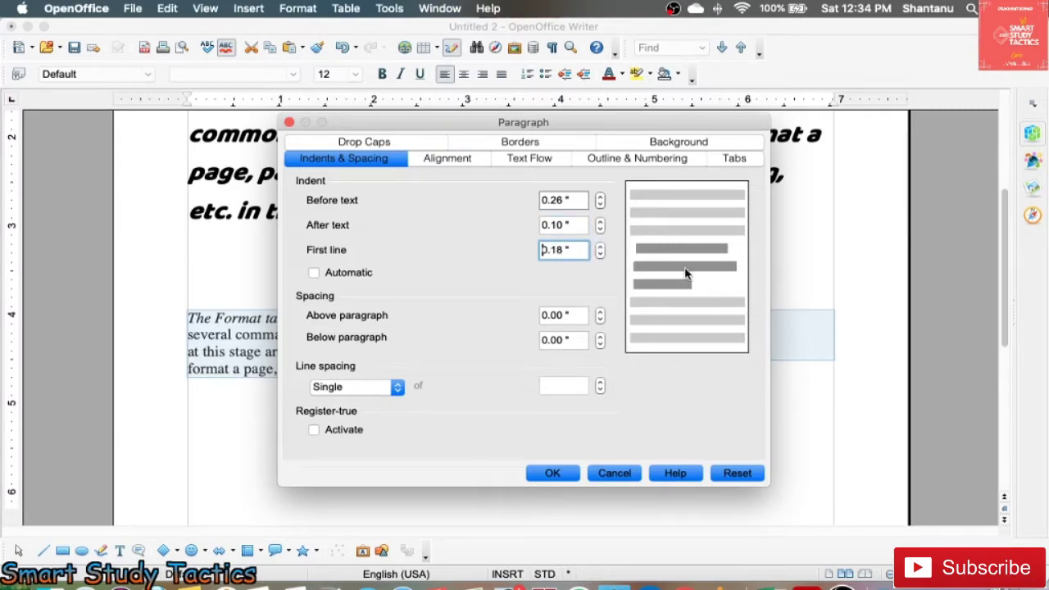
click(601, 249)
click(600, 249)
click(600, 249)
click(600, 249)
click(600, 249)
click(600, 249)
click(600, 249)
click(600, 249)
Set the spacing above the paragraph to 0.22" and below it to 0.14", and apply the paragraph formatting
click(600, 314)
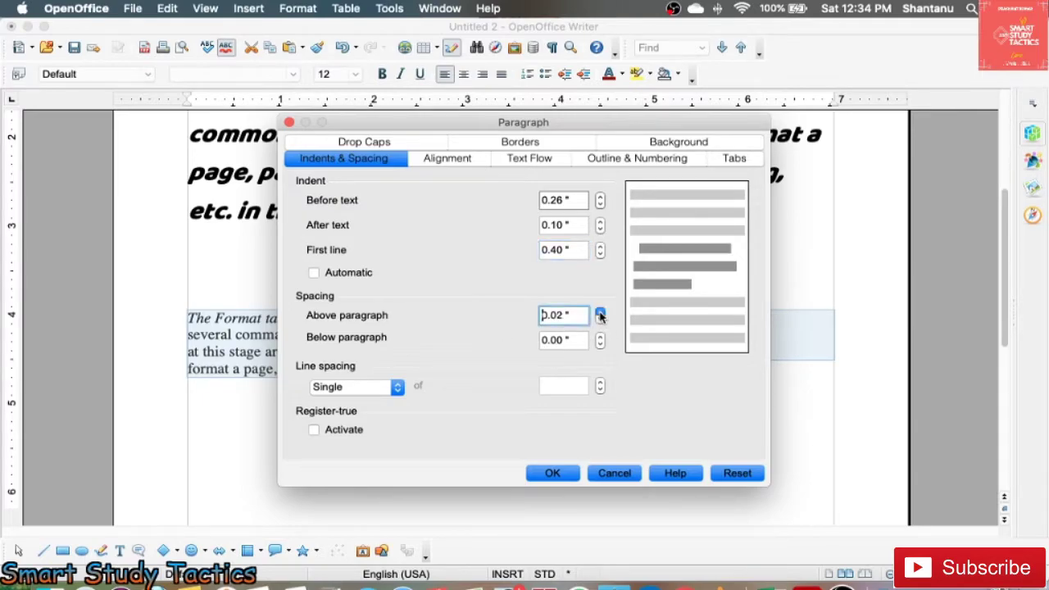
click(601, 314)
click(600, 314)
click(600, 314)
click(600, 314)
click(600, 314)
click(600, 314)
click(600, 314)
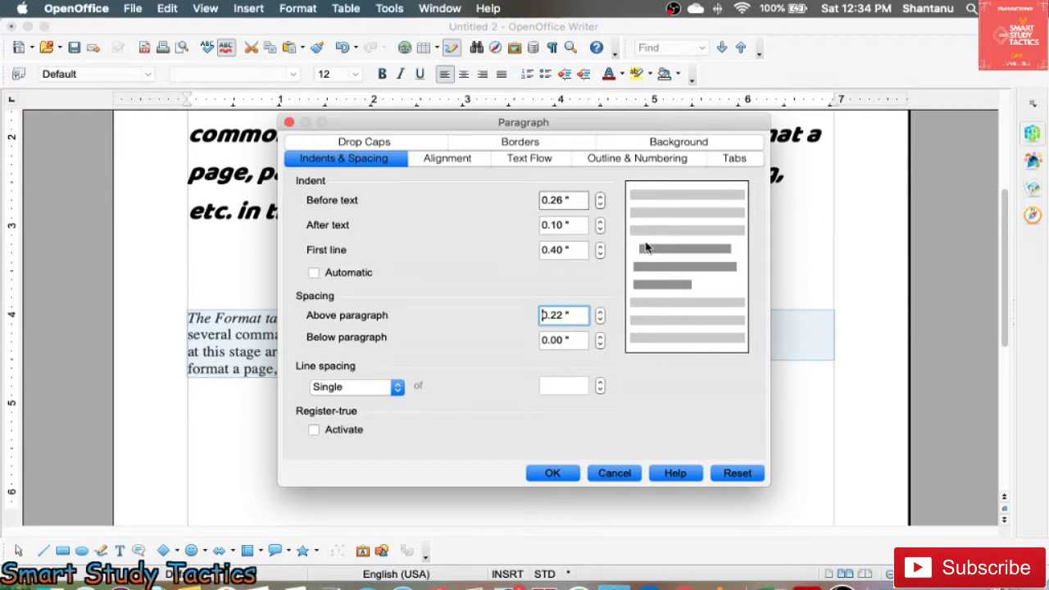
click(601, 342)
click(601, 337)
click(601, 337)
click(554, 474)
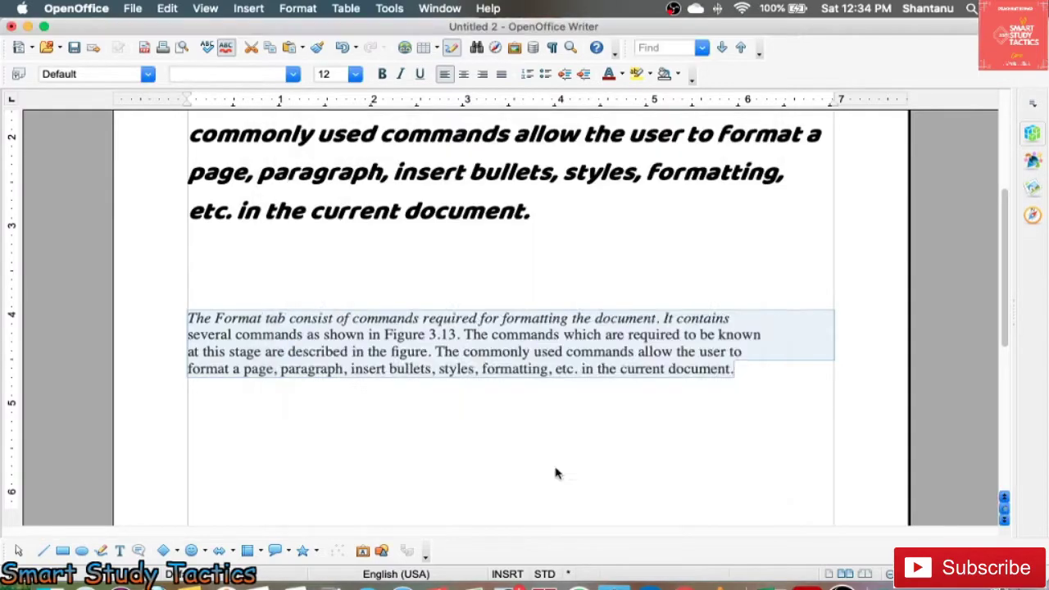
Examine the indents and the spacing between the lines of the reformatted second paragraph
scroll(471, 396, down, 2)
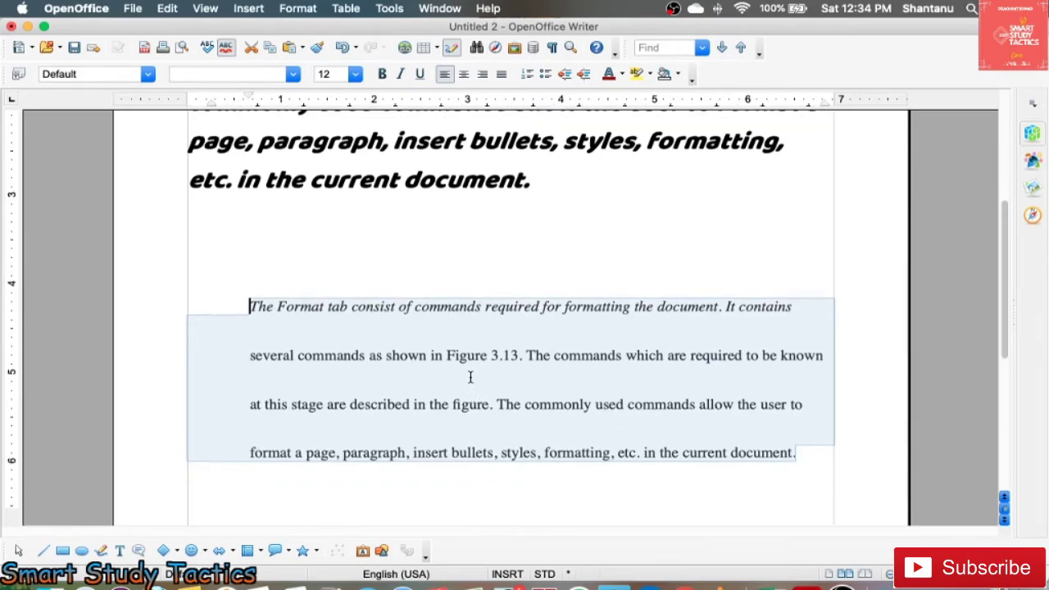
click(298, 349)
drag(233, 301, 243, 433)
click(262, 355)
click(249, 305)
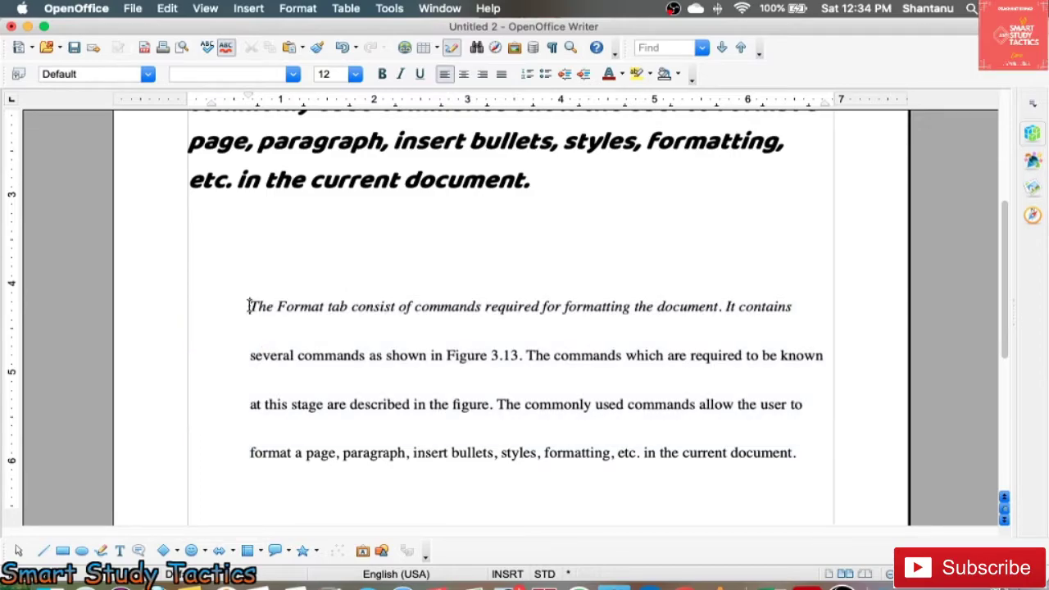
drag(383, 321, 385, 381)
drag(351, 199, 352, 237)
click(388, 497)
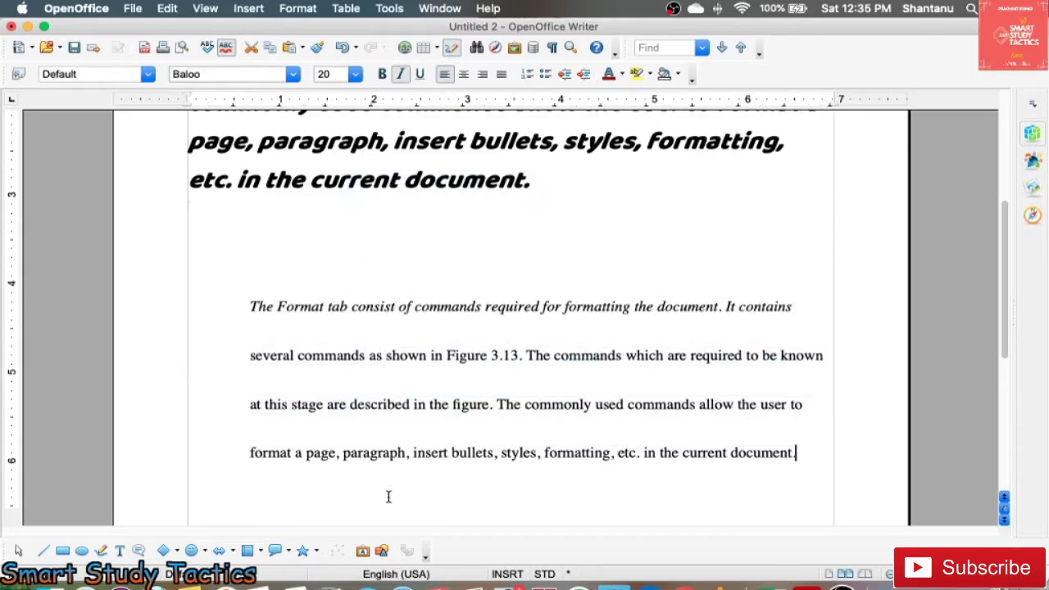
scroll(450, 446, down, 1)
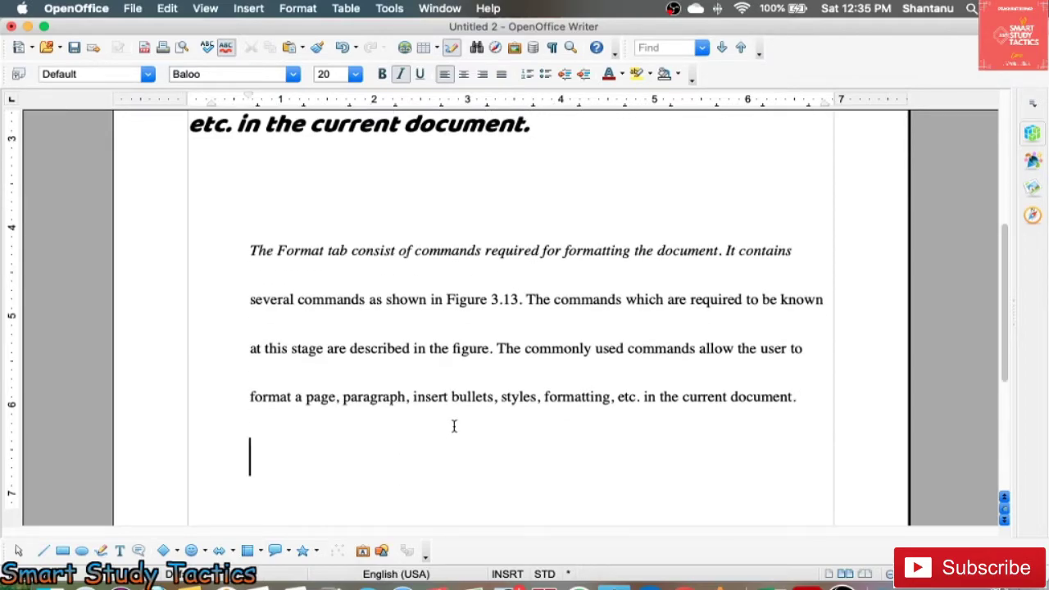
Select the whole second paragraph, reopen its Paragraph settings and try to reset the indents and spacing
click(312, 299)
drag(246, 250, 864, 396)
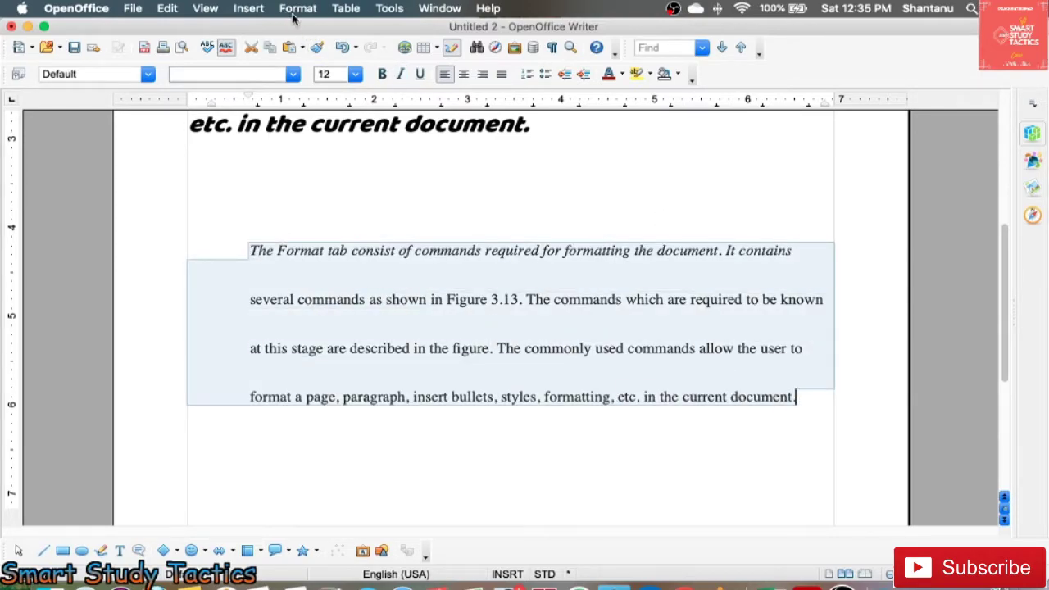
click(295, 11)
click(308, 65)
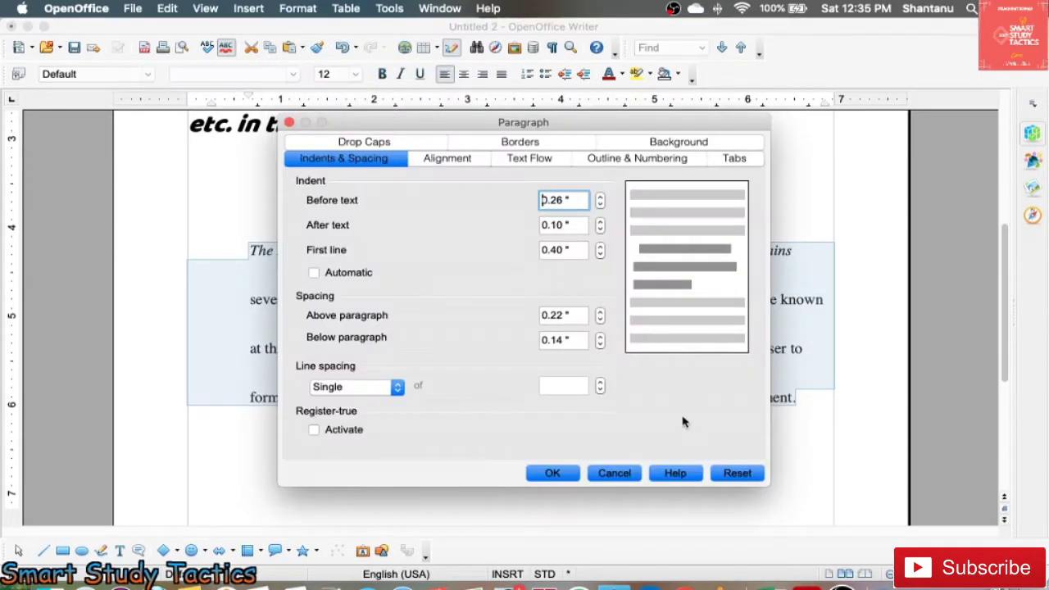
click(740, 472)
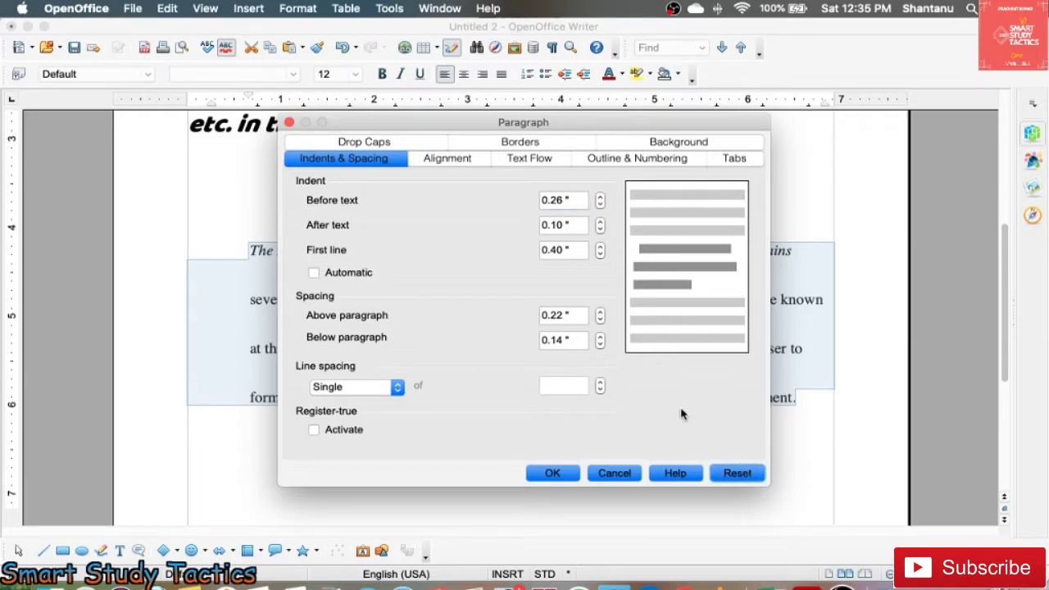
click(578, 203)
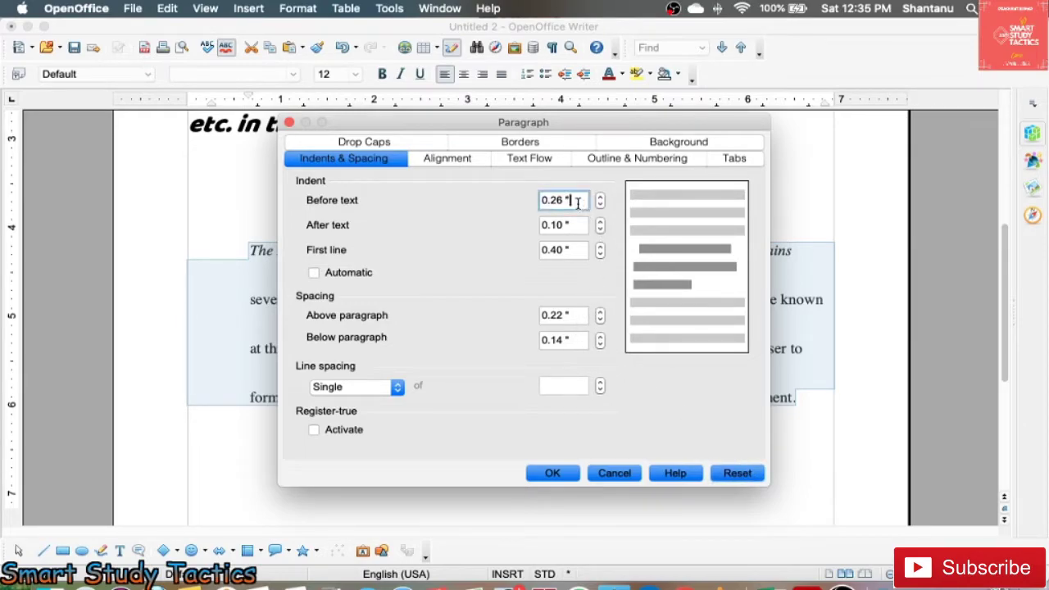
Put a box border with a 2.50 pt black line around the second paragraph and apply it
click(490, 146)
click(332, 219)
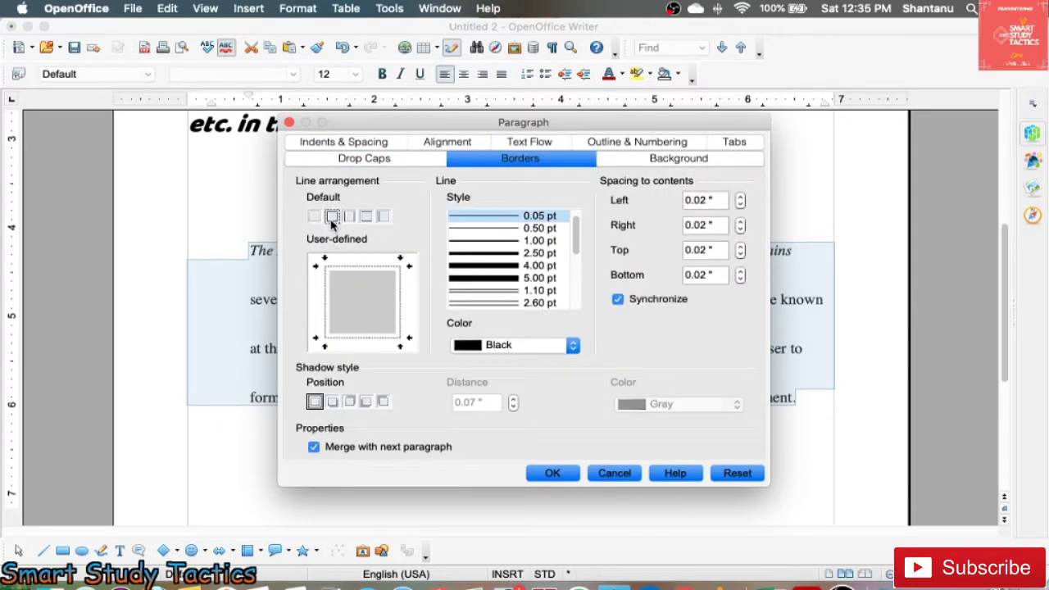
click(510, 255)
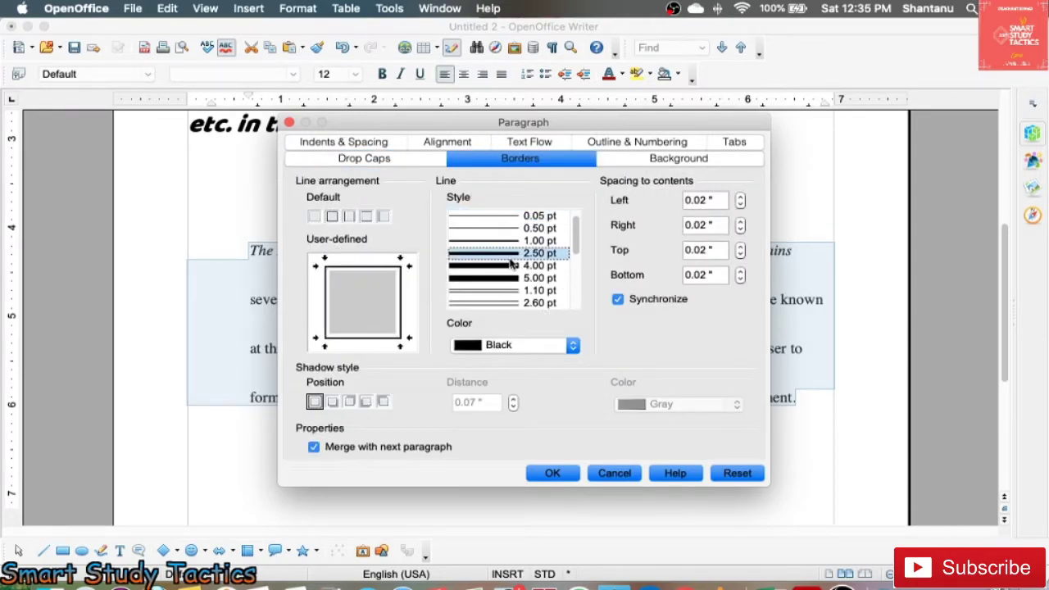
click(569, 473)
click(550, 468)
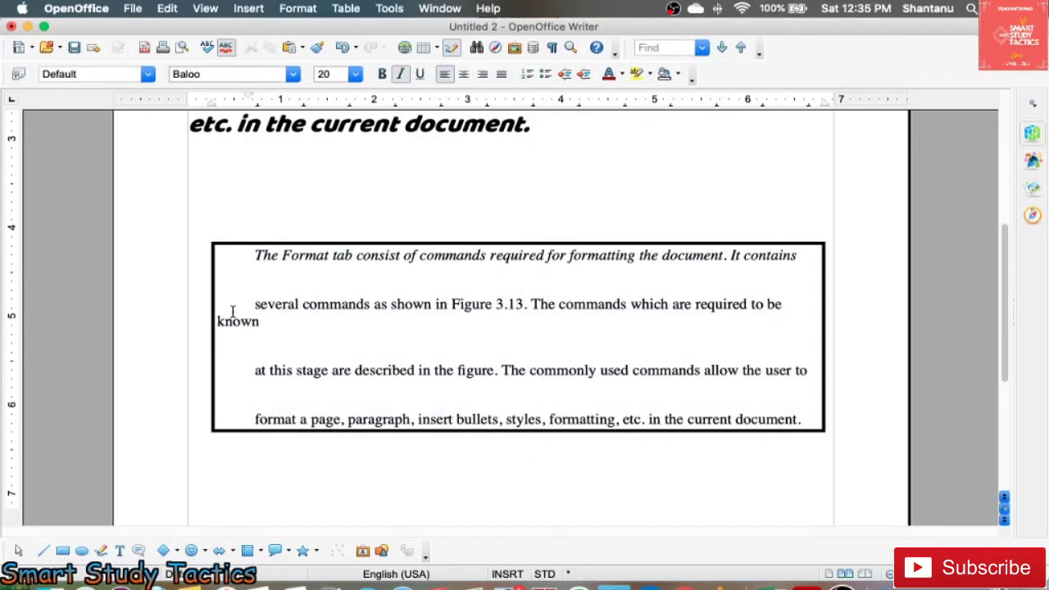
Remove the breaks starting before "several commands" so the bordered text runs on as one continuous paragraph
click(259, 306)
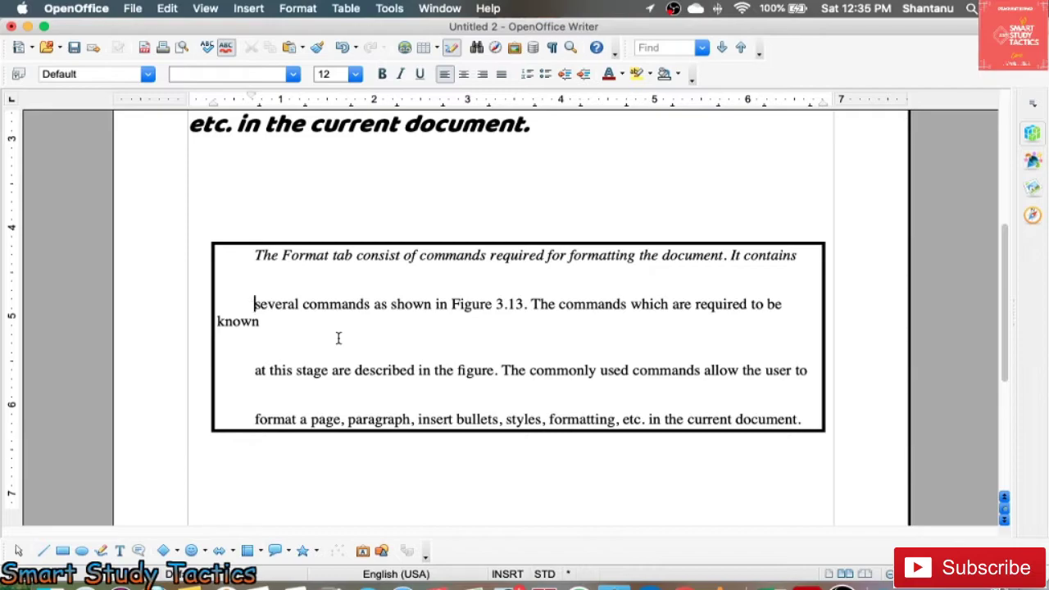
key(BackSpace)
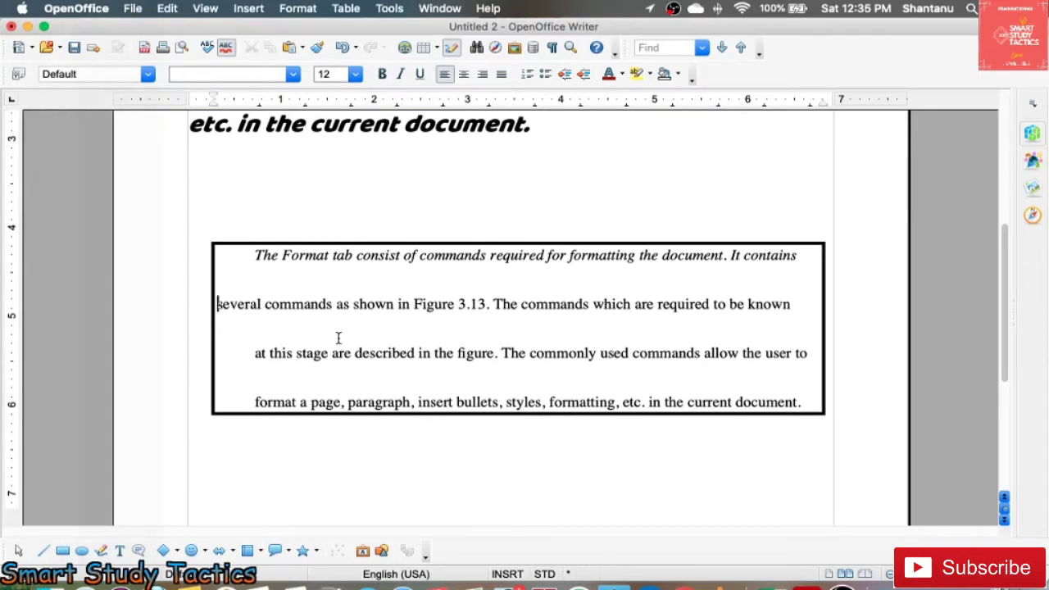
key(BackSpace)
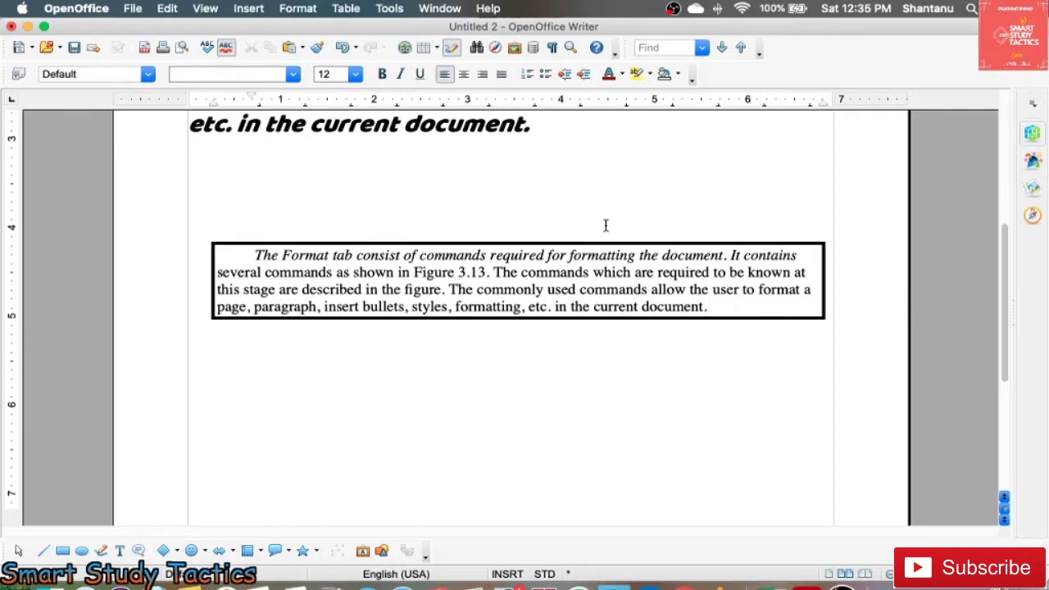
Apply the arrowhead bullet style to the four lines from "Hello" to "you"
click(285, 12)
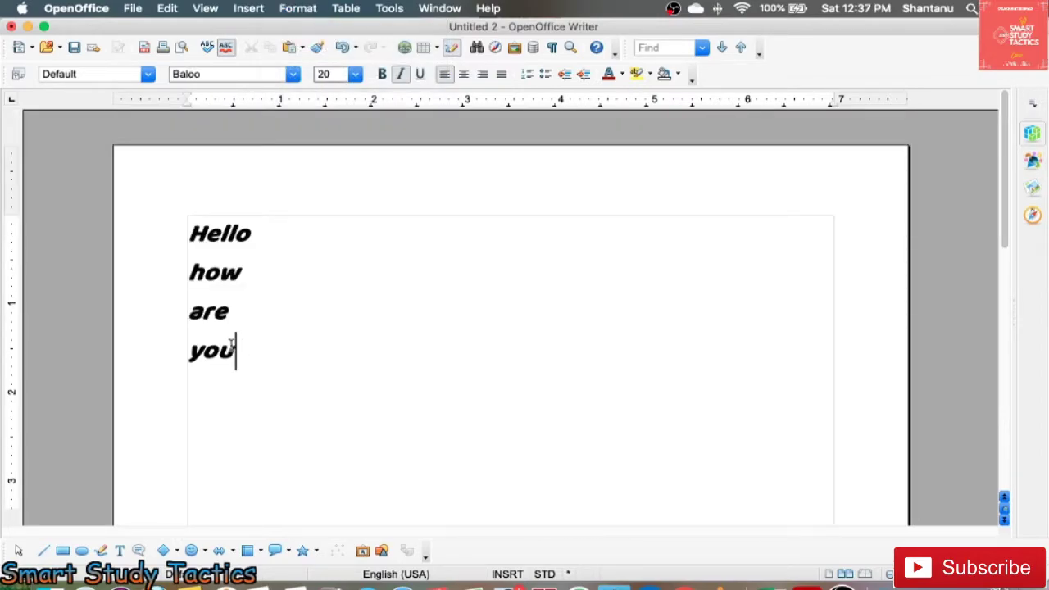
drag(241, 350, 188, 233)
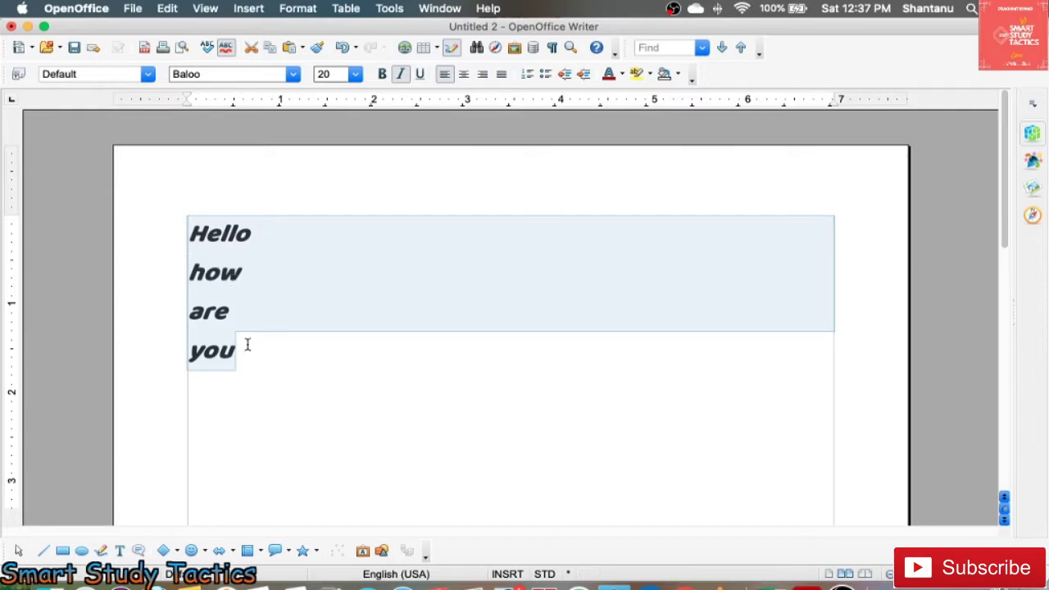
click(187, 234)
drag(188, 234, 226, 376)
click(300, 9)
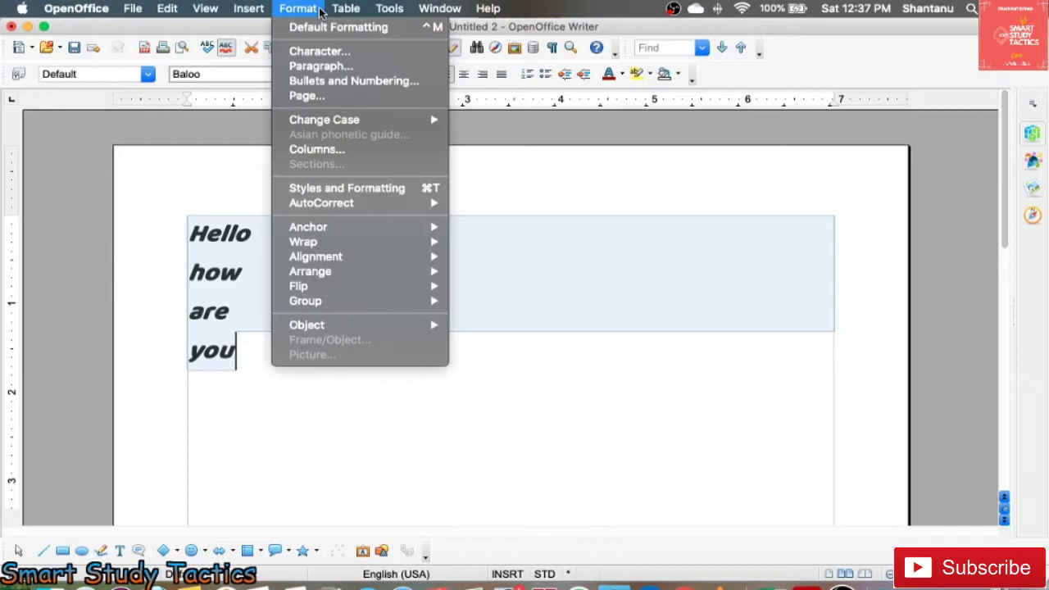
click(312, 82)
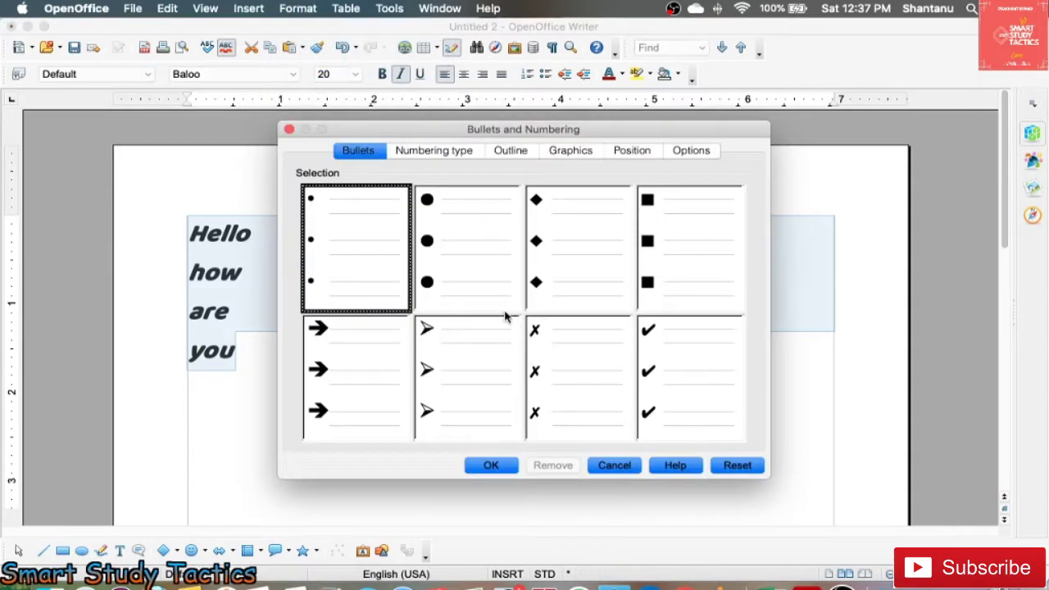
click(469, 383)
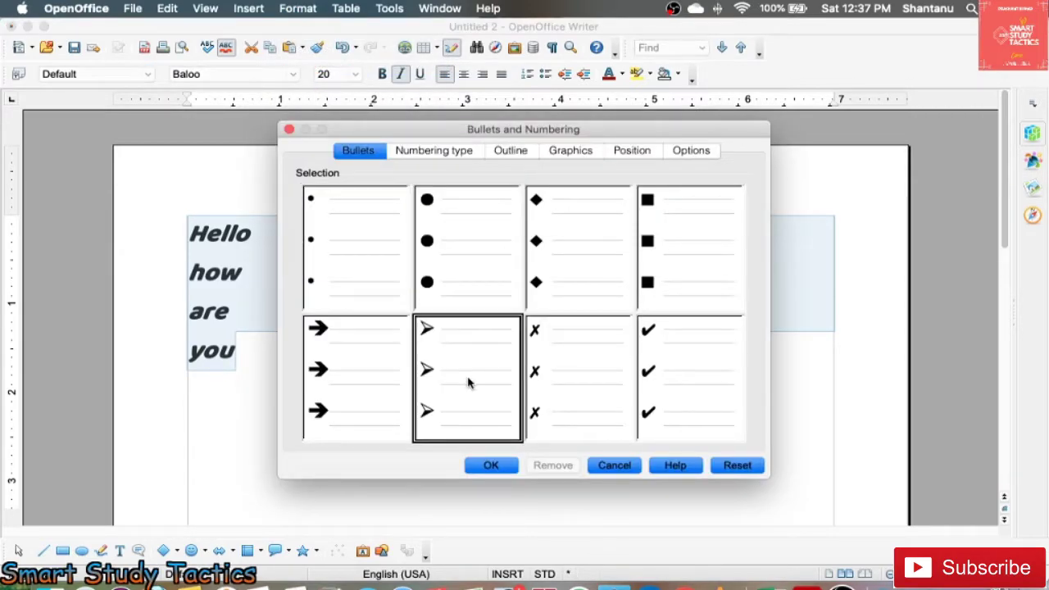
click(489, 465)
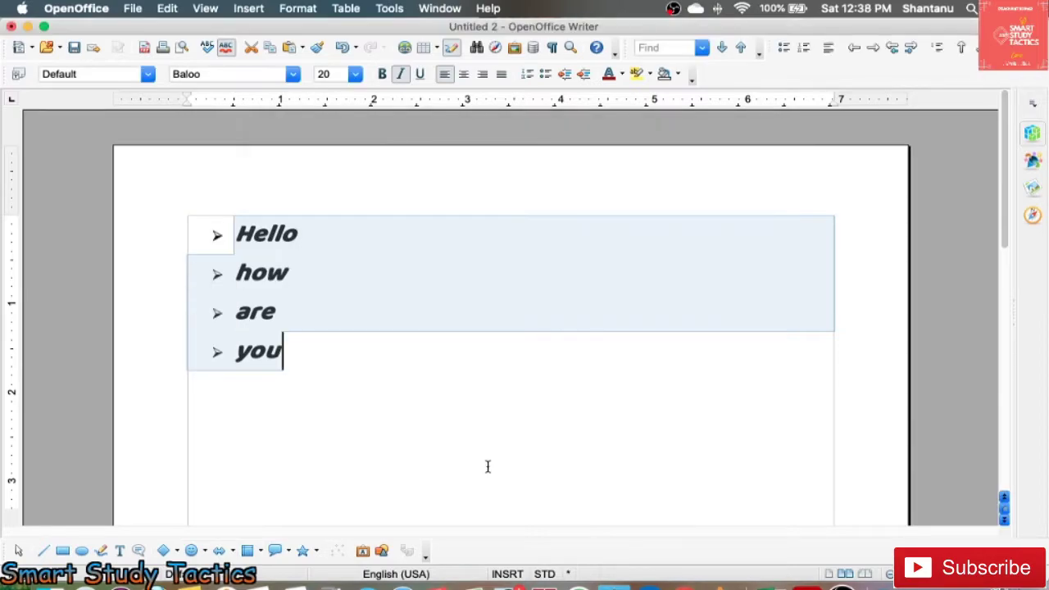
Add an empty bullet after "you", demote it to the second level and promote it back to the first level
click(375, 408)
key(Return)
key(Tab)
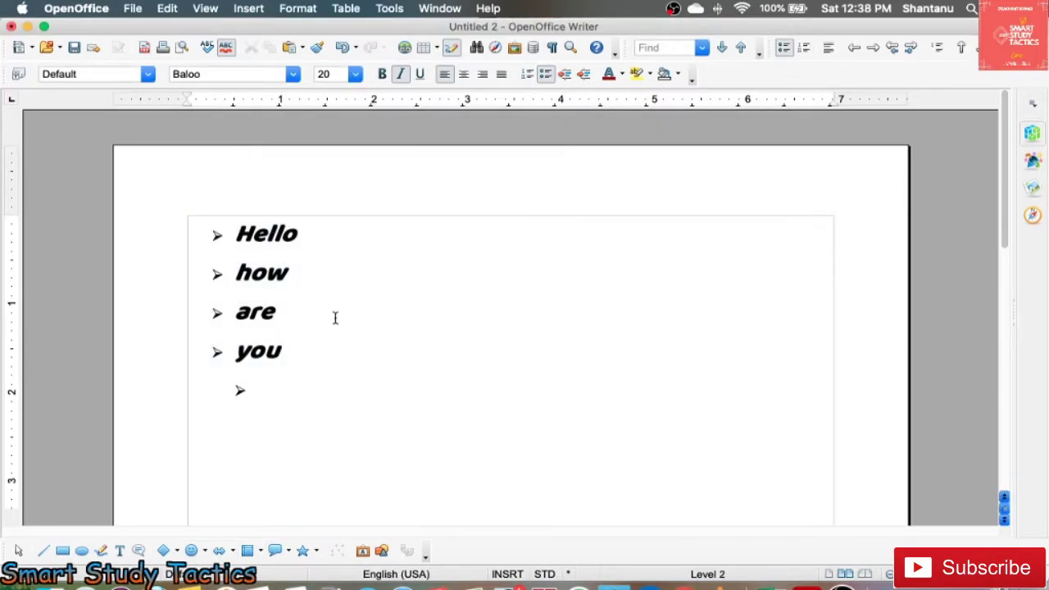
key(shift+Tab)
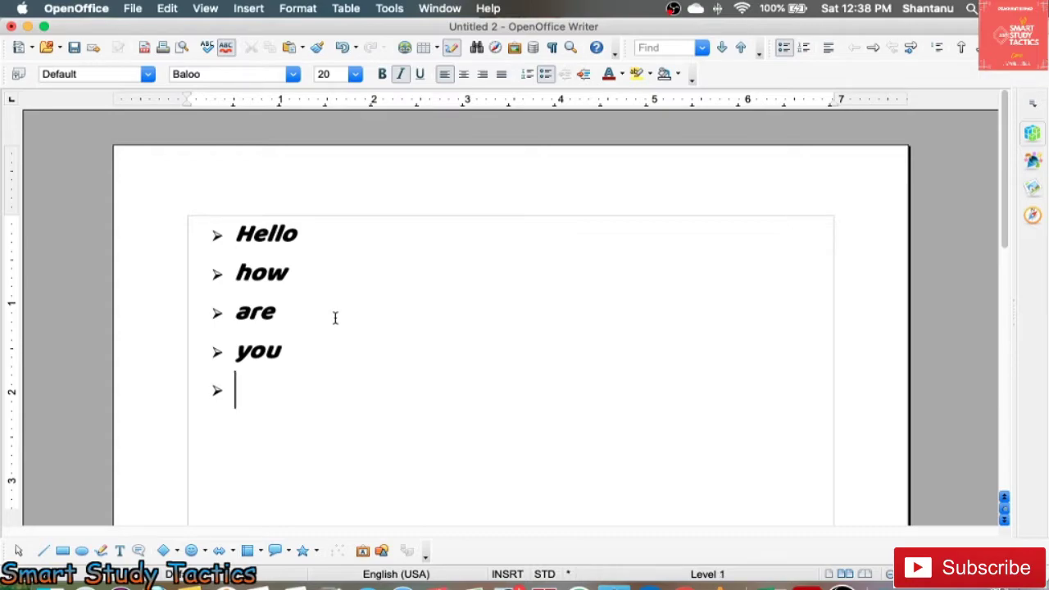
Apply the outline style with right-pointing, arrow, diamond and small circular bullets to the whole list
drag(253, 391, 178, 237)
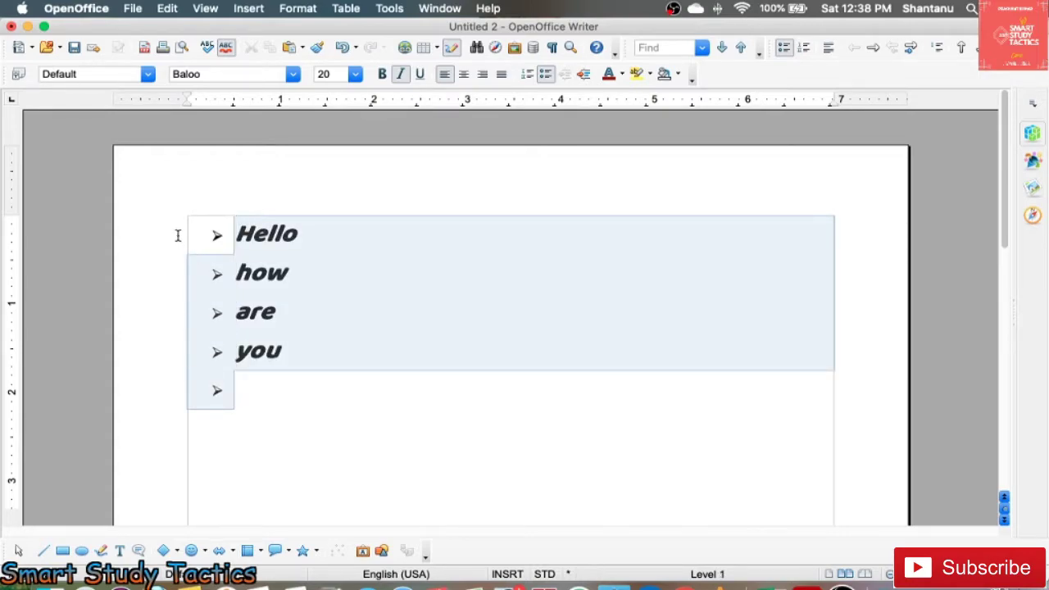
click(303, 10)
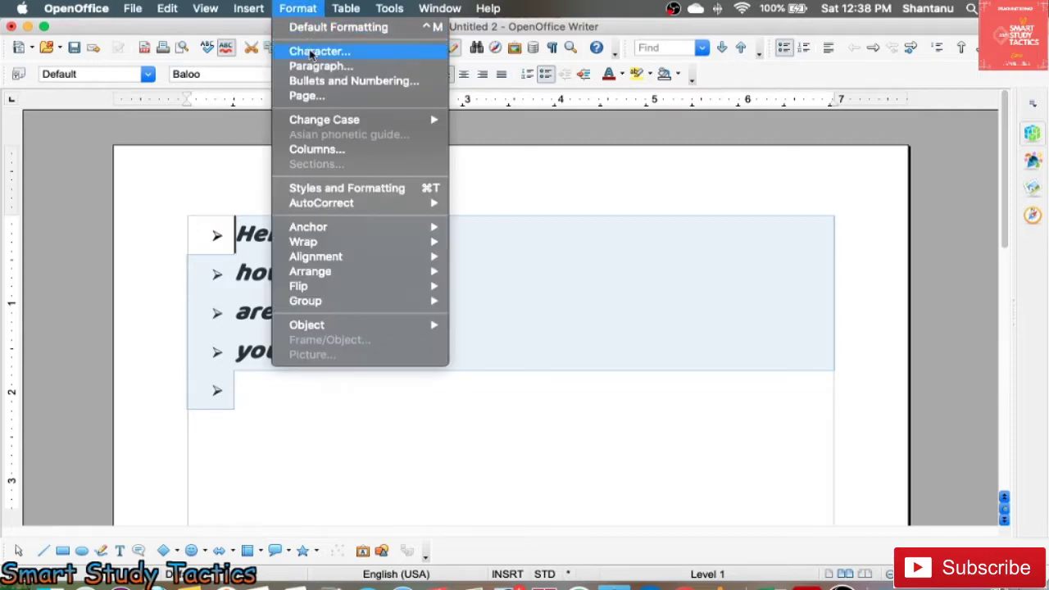
click(316, 81)
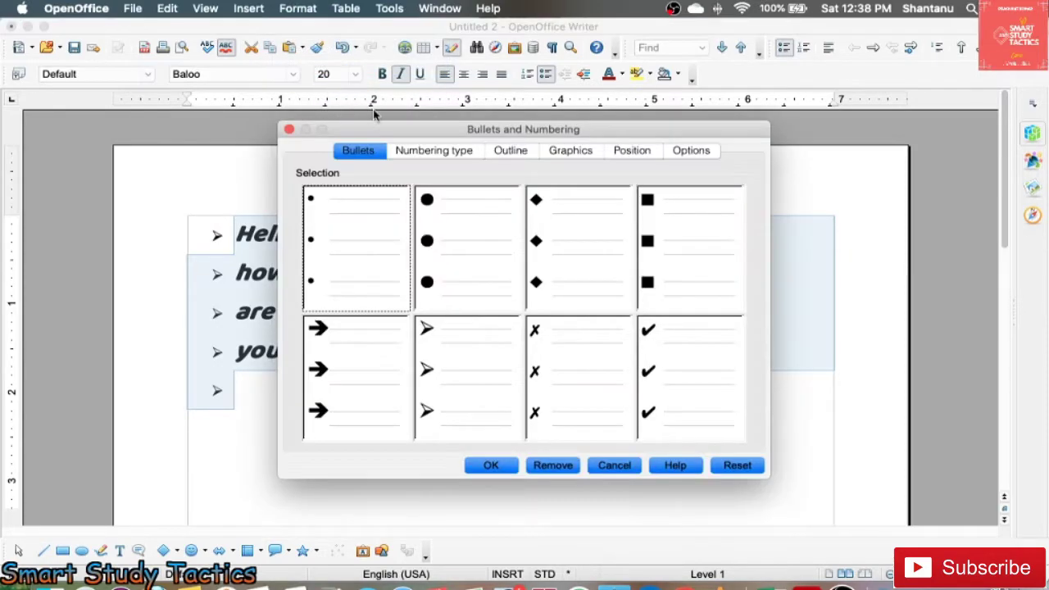
click(511, 152)
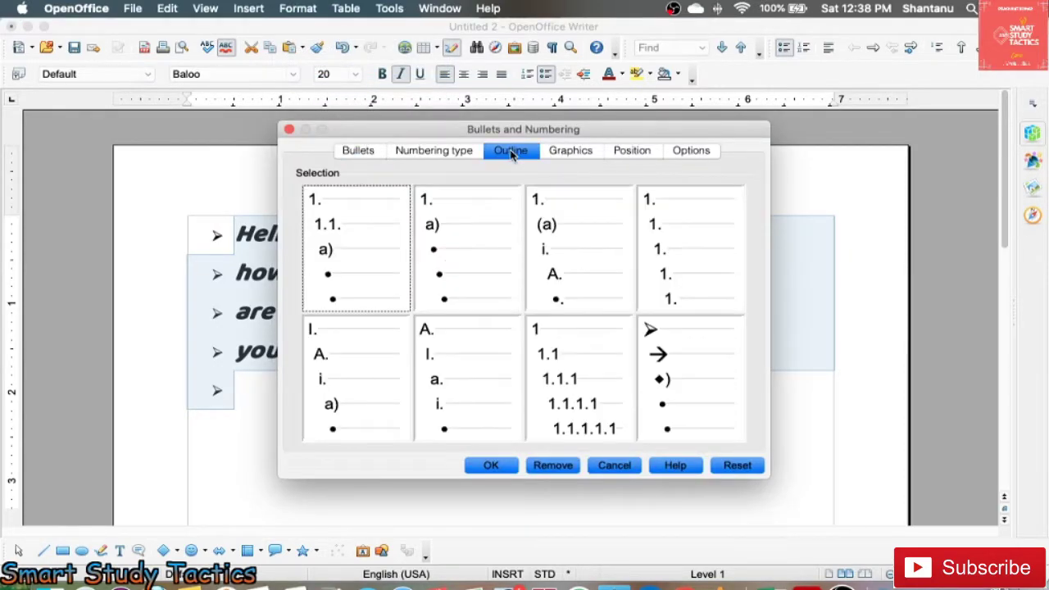
click(686, 383)
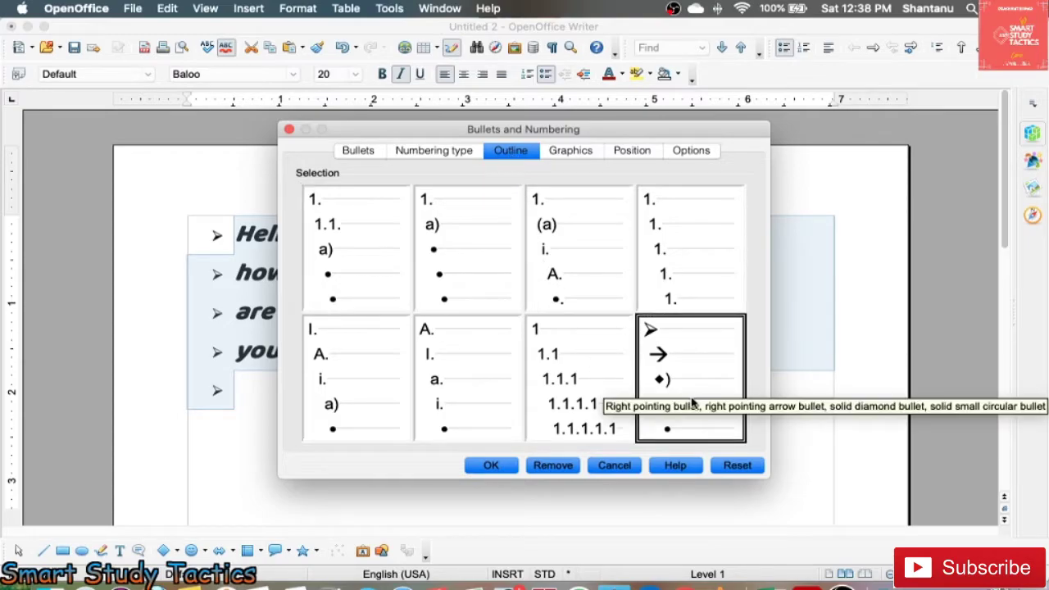
click(490, 467)
Enter "How are you?" as a second-level item under "you" and start a new first-level item below it
click(268, 394)
key(Tab)
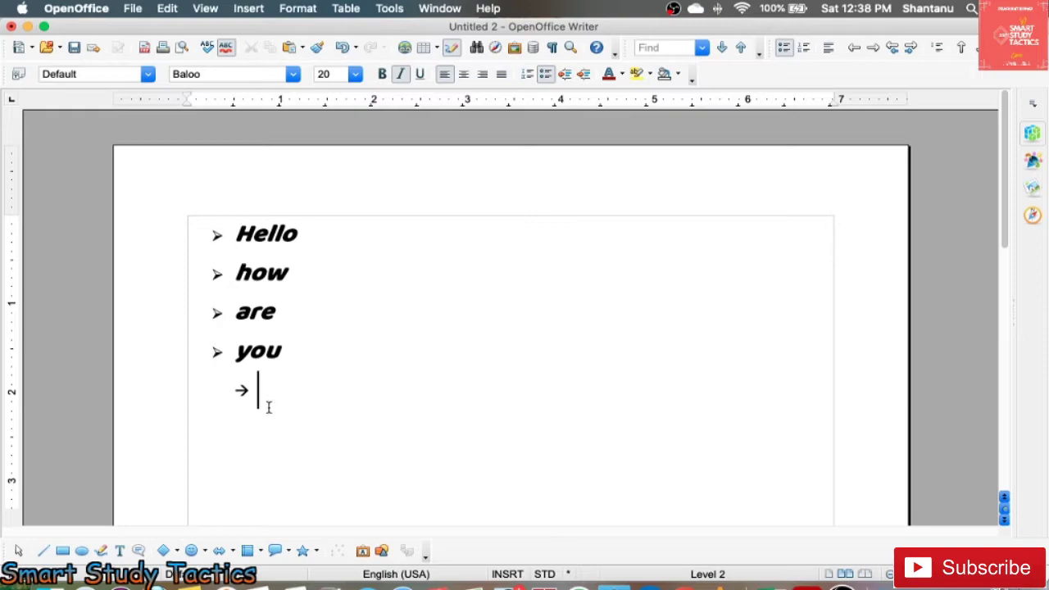
click(211, 235)
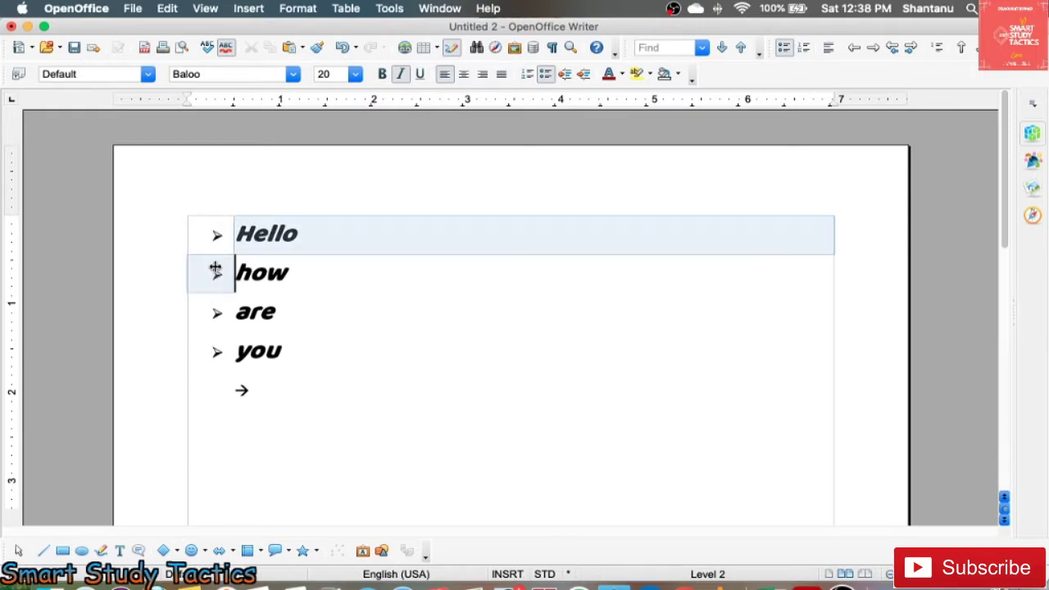
click(251, 408)
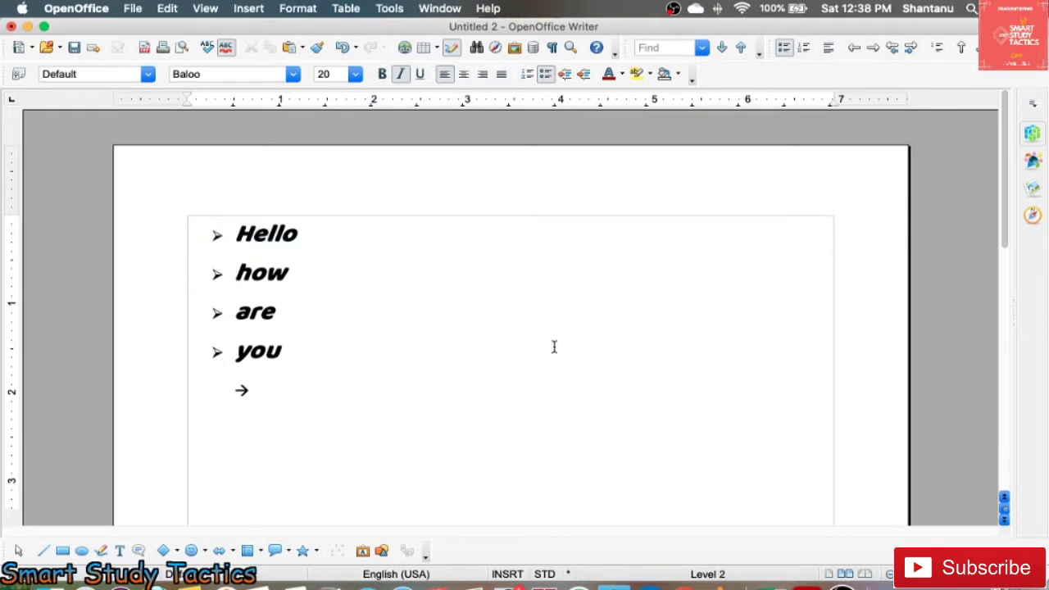
text(How ae)
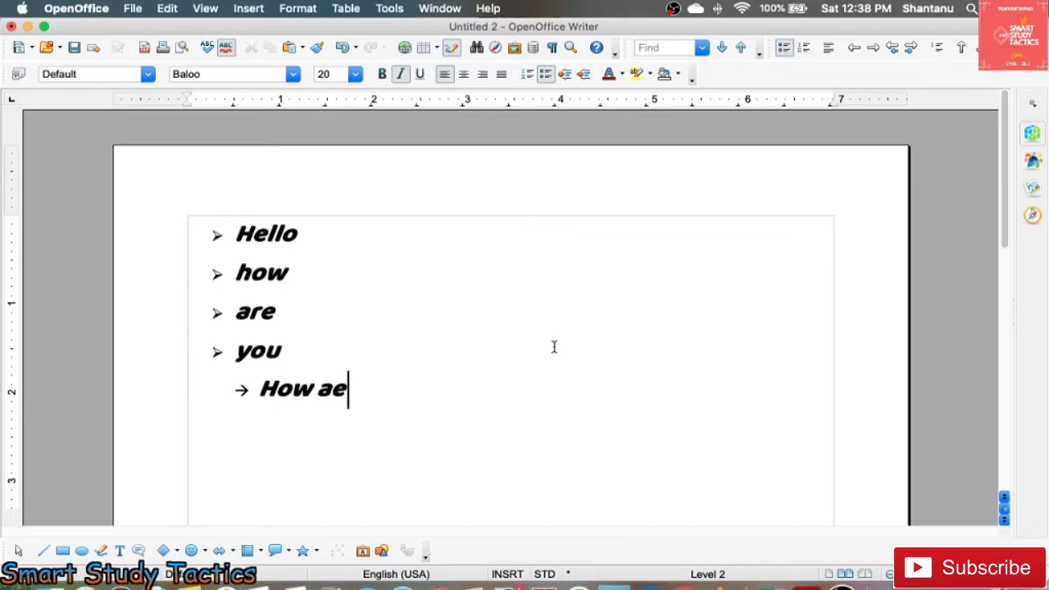
key(BackSpace)
text(re you)
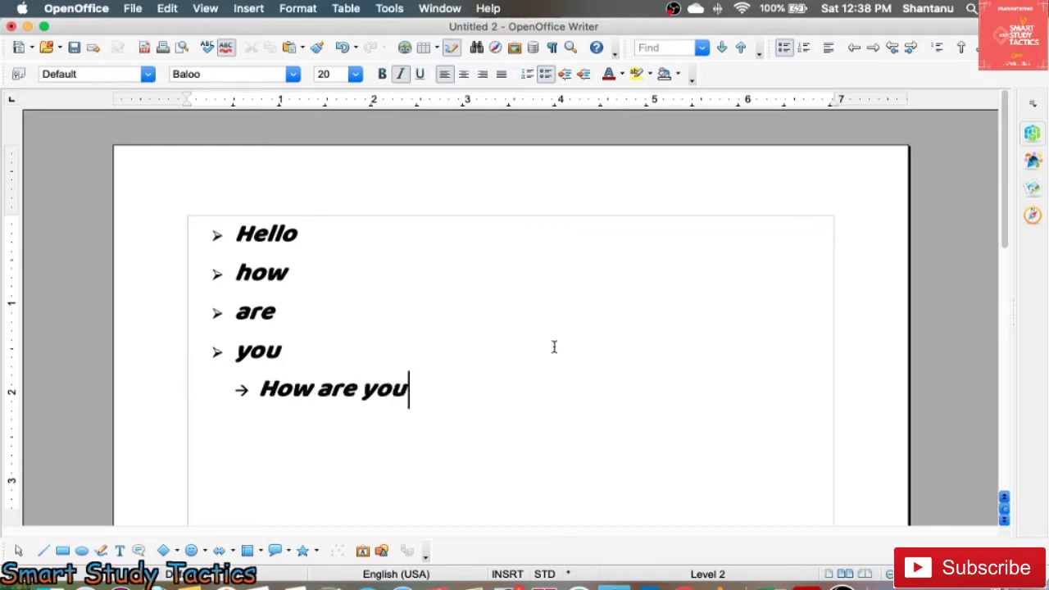
text(?)
key(Return)
key(shift+Tab)
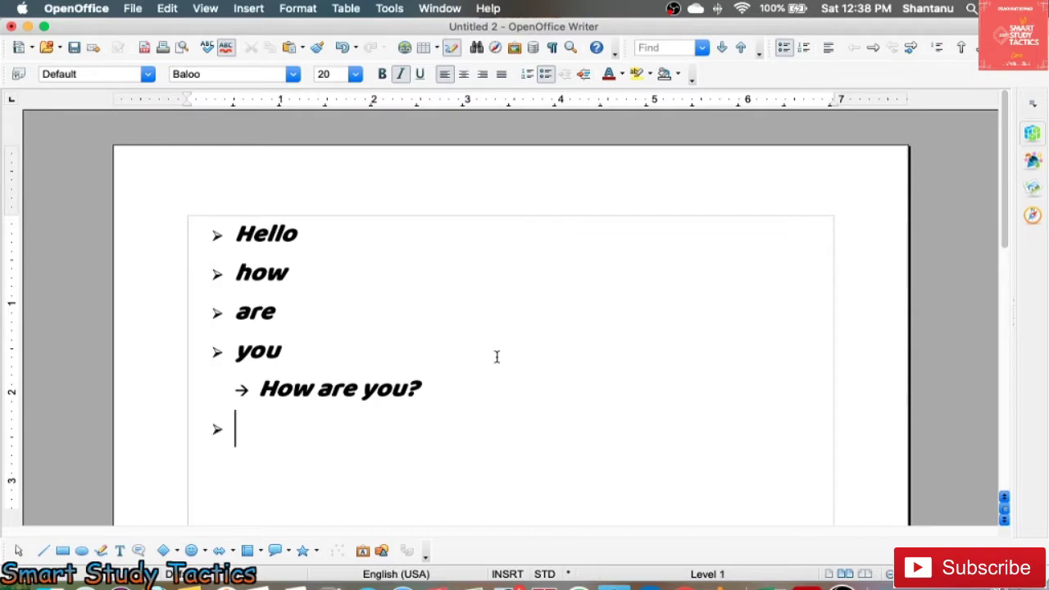
Select the whole list and apply the "1. 2. 3." numbering type to it
click(287, 10)
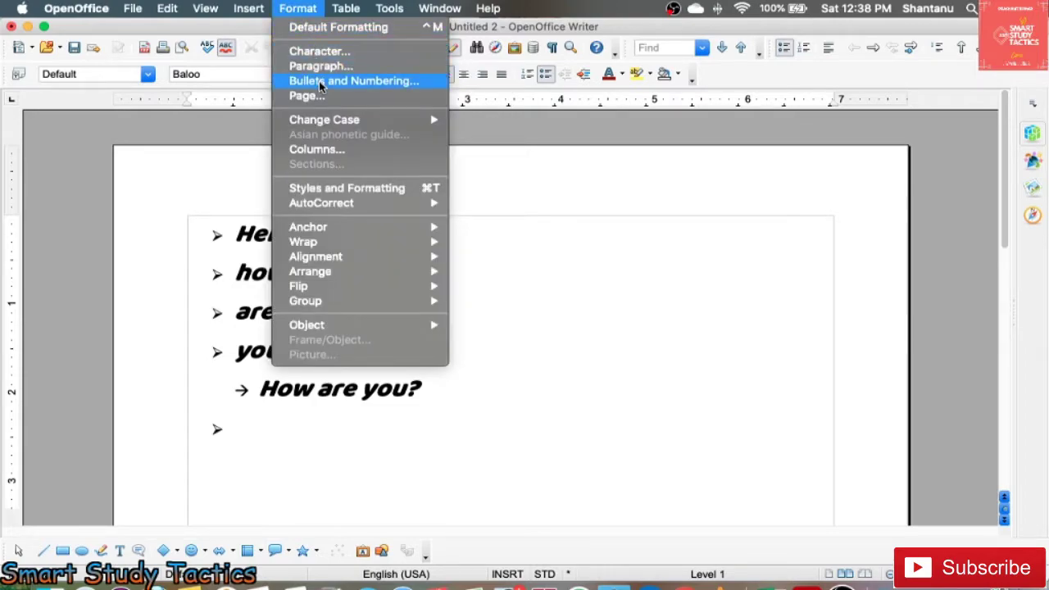
click(610, 360)
drag(265, 423, 166, 218)
click(297, 9)
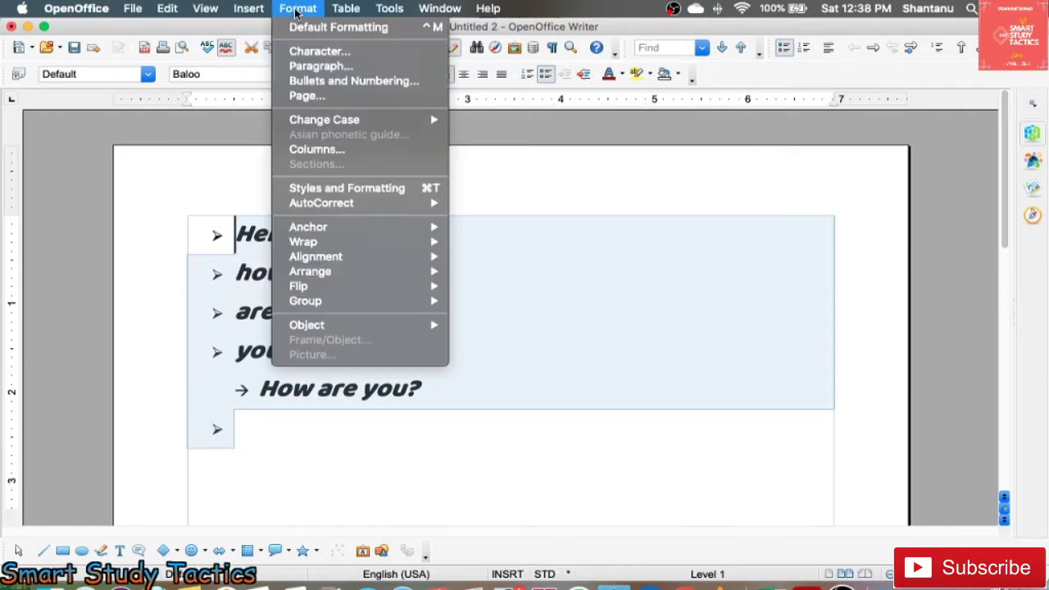
click(352, 80)
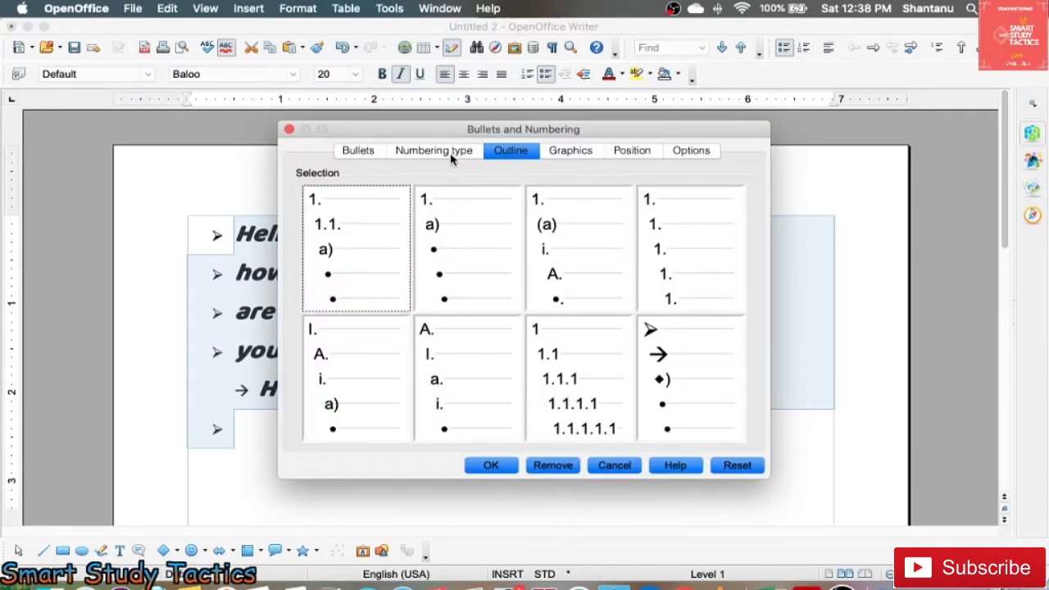
click(436, 151)
click(457, 255)
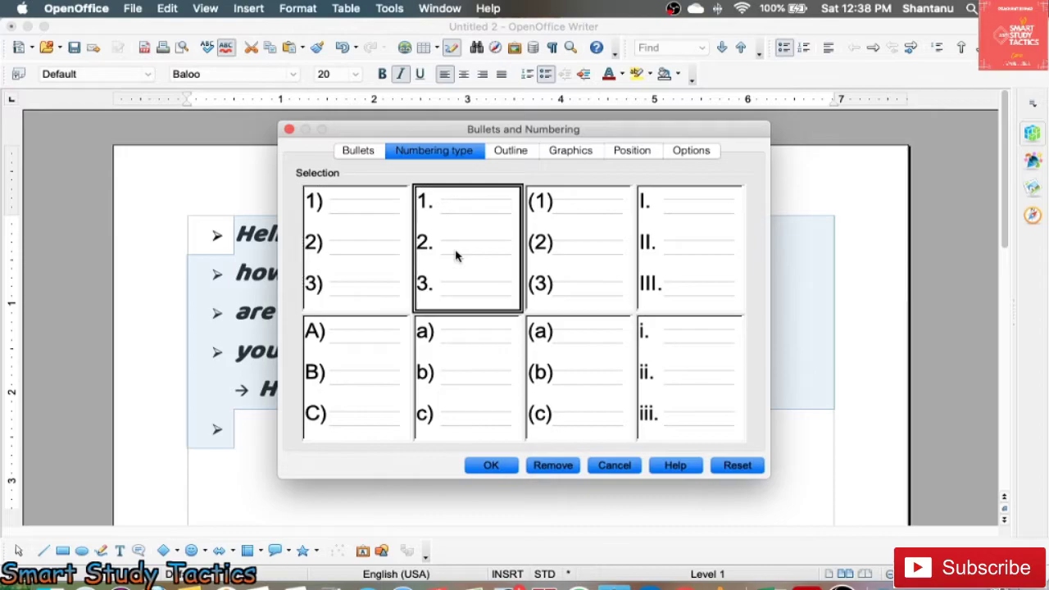
click(480, 467)
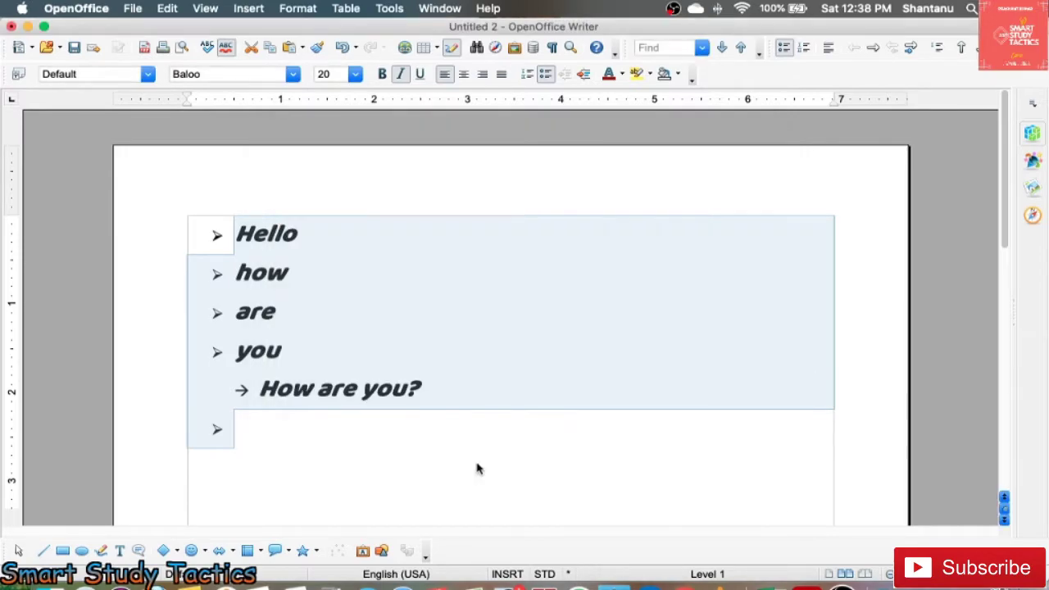
click(252, 434)
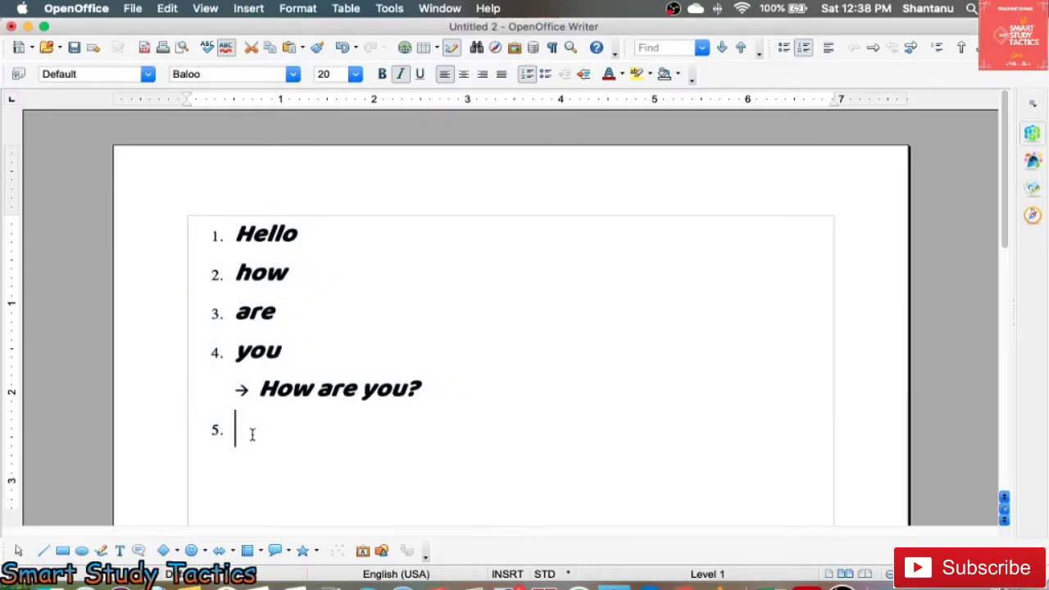
click(291, 8)
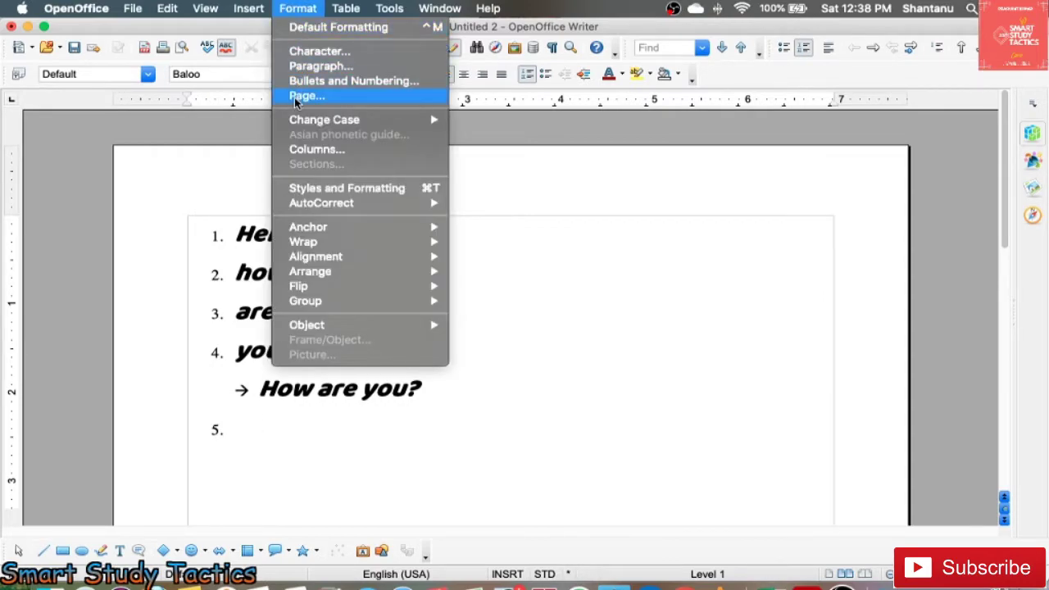
mouse_move(304, 123)
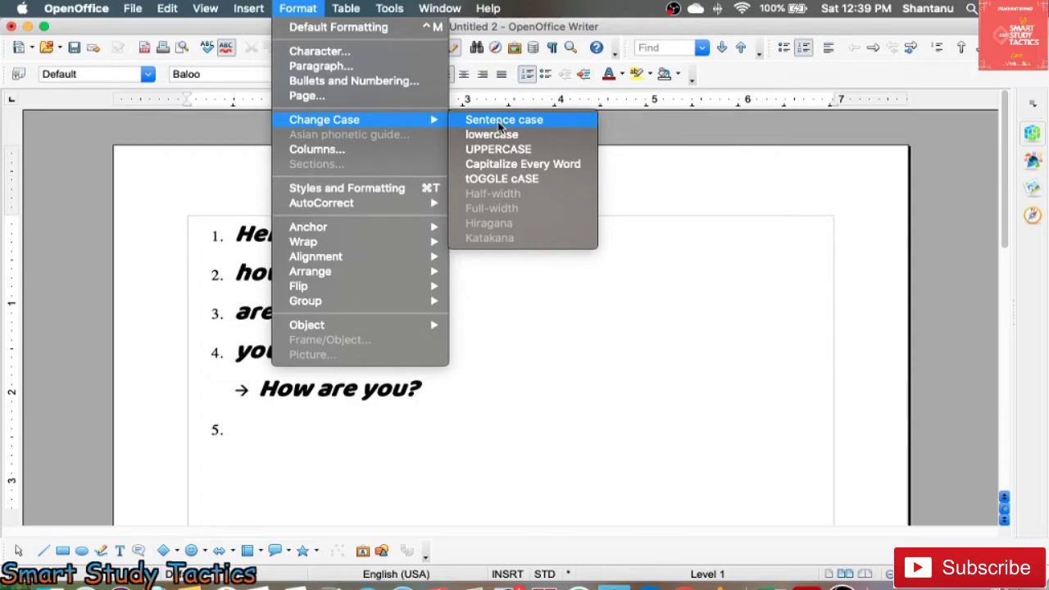
click(271, 432)
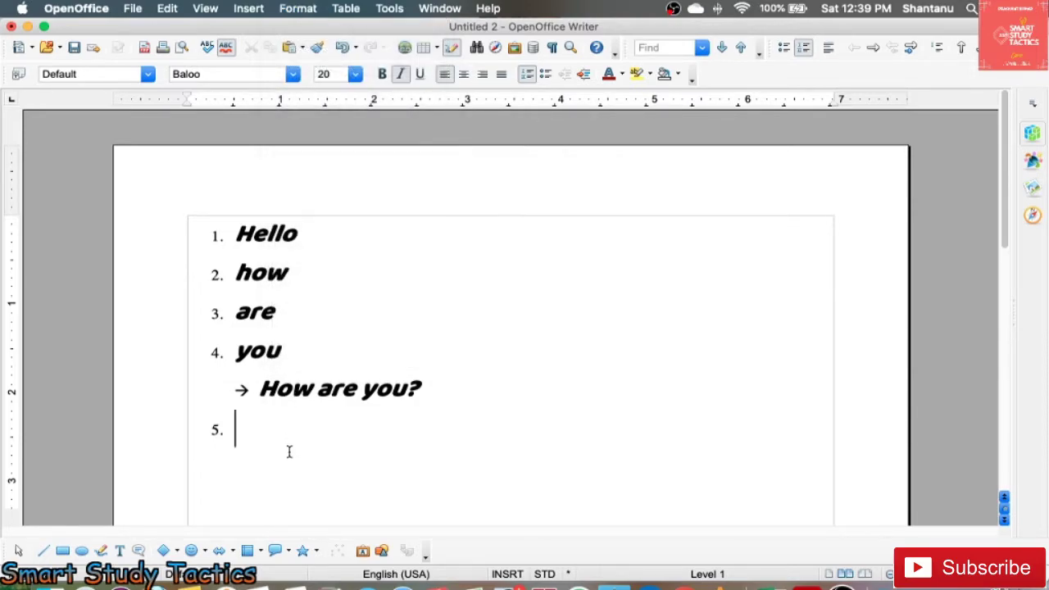
Remove the numbering from the empty last item and write "How are you my friend" as a plain line below the list
key(BackSpace)
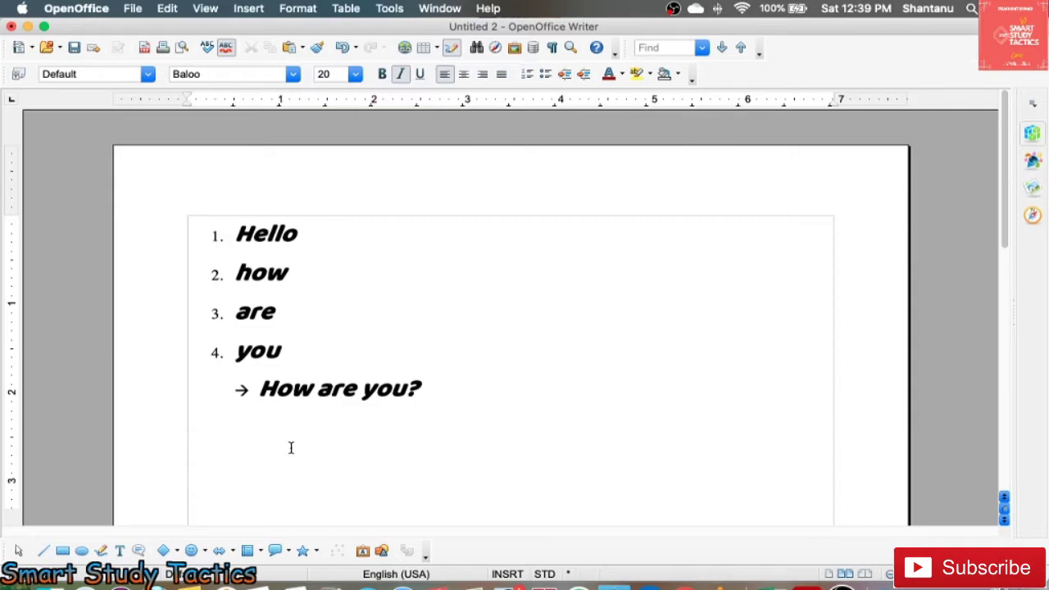
text(How are )
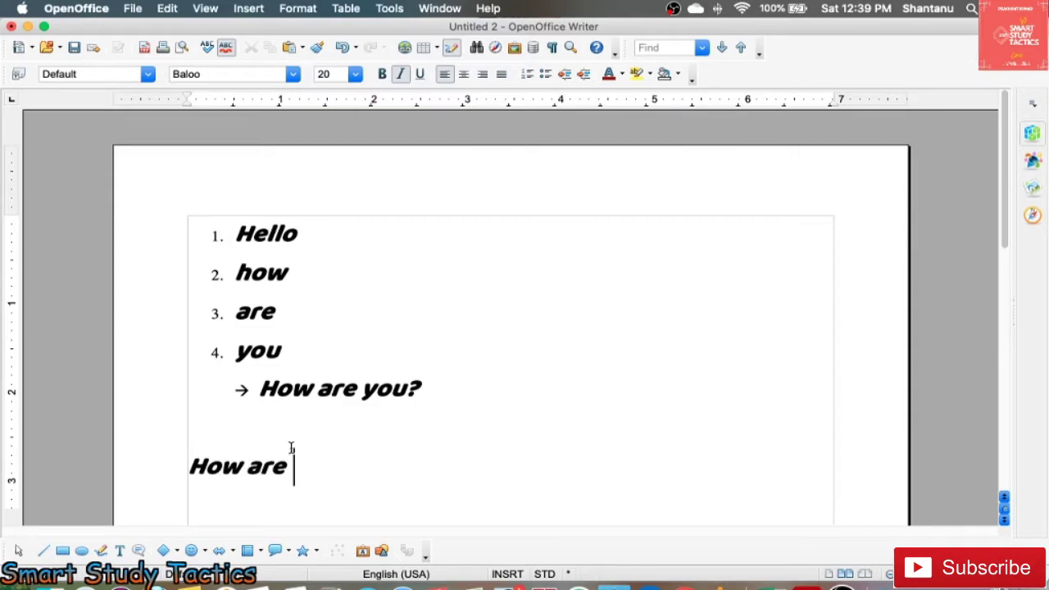
text(you my fr)
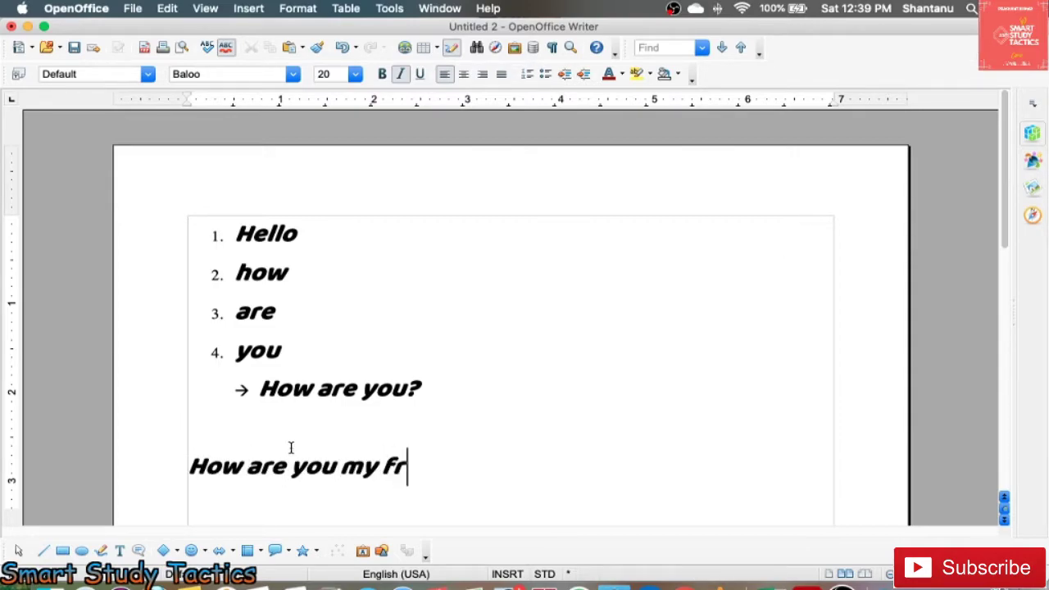
text(iedn)
key(BackSpace)
key(BackSpace)
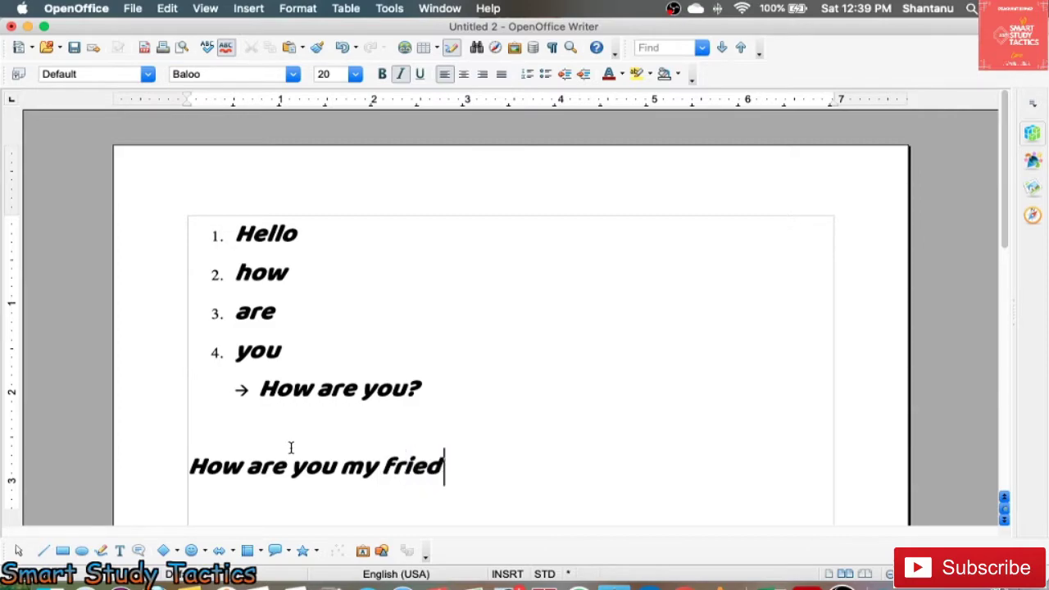
text(nd)
key(Return)
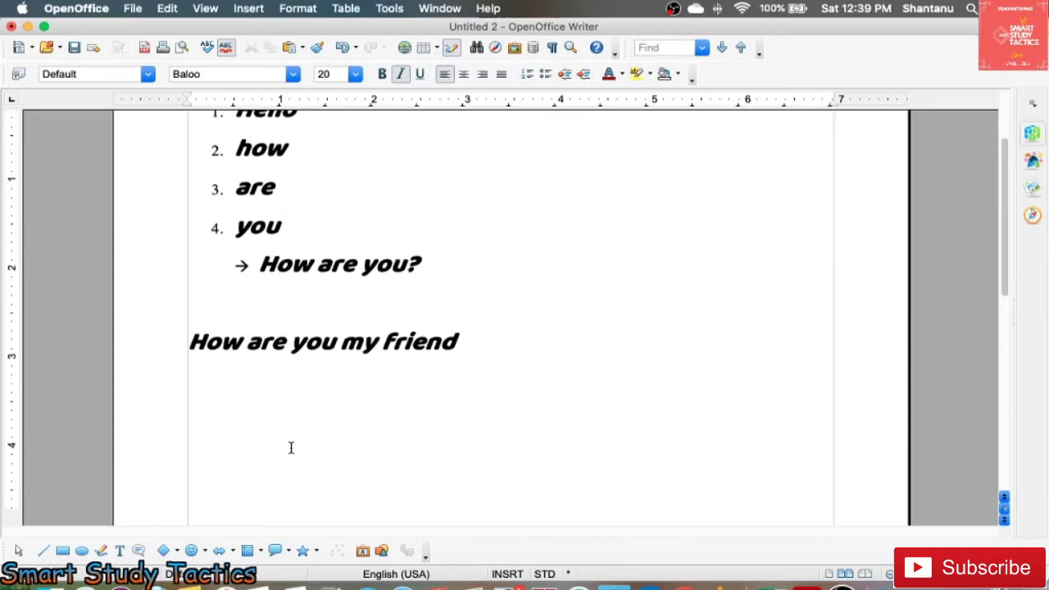
Change the line "How are you my friend" below the list to lowercase
drag(484, 340, 183, 323)
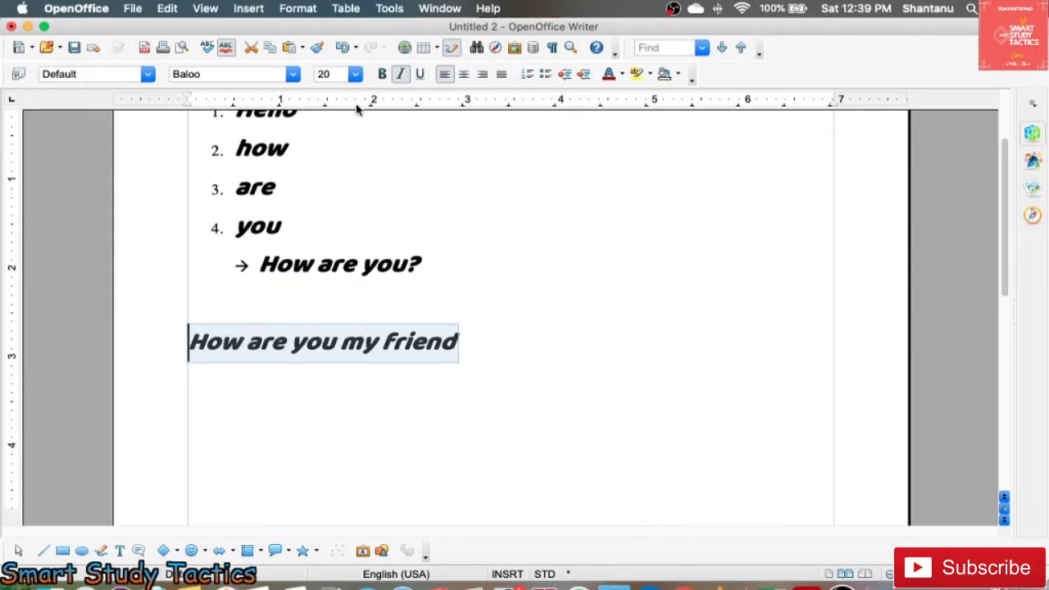
click(299, 10)
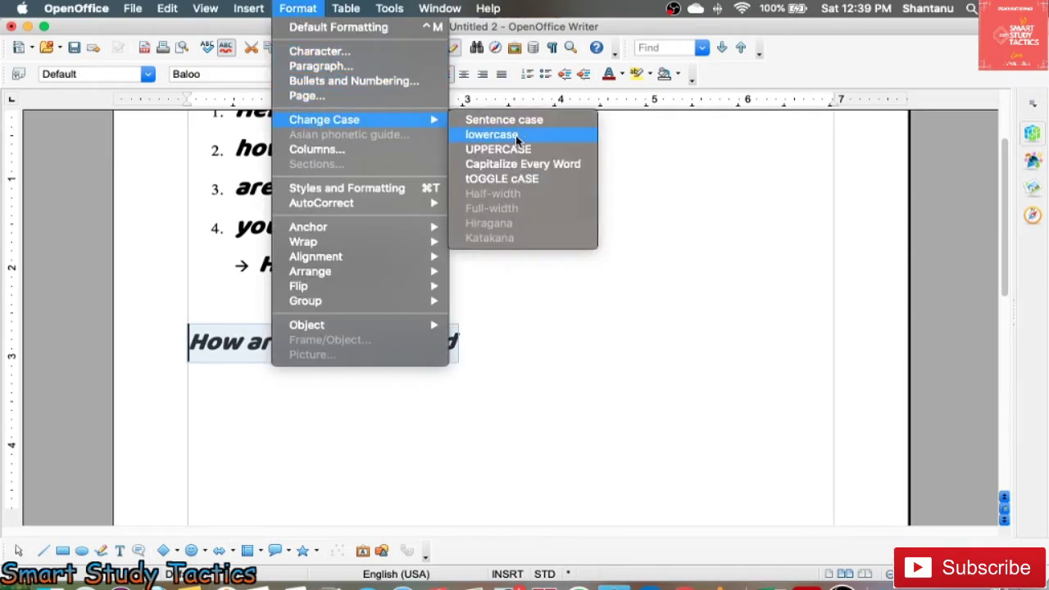
click(517, 136)
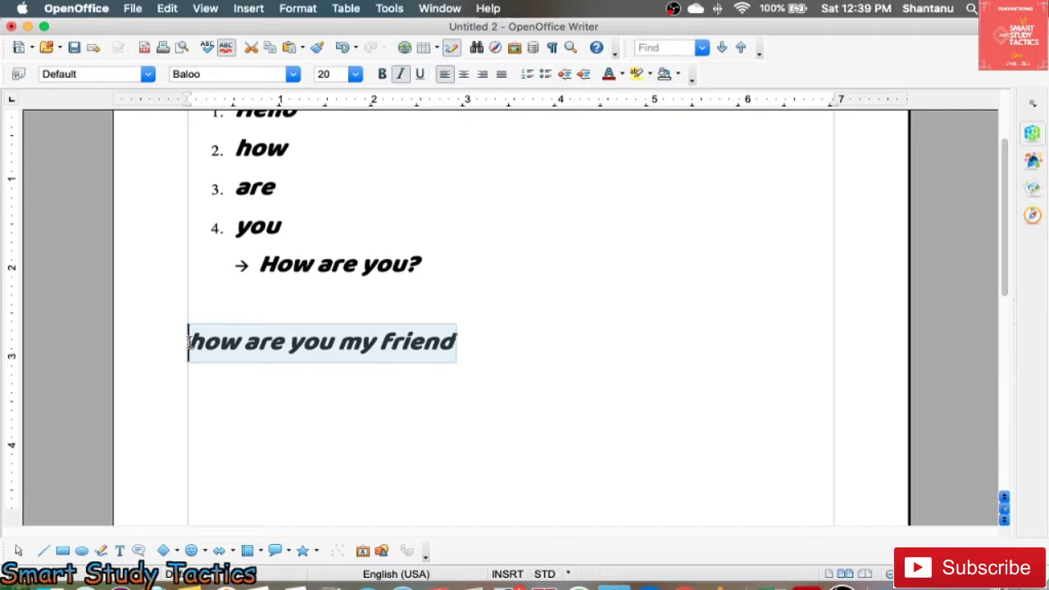
Add a second line reading "HOW ARE YOU MY FRIEND" below the lowercase line
click(516, 341)
key(Return)
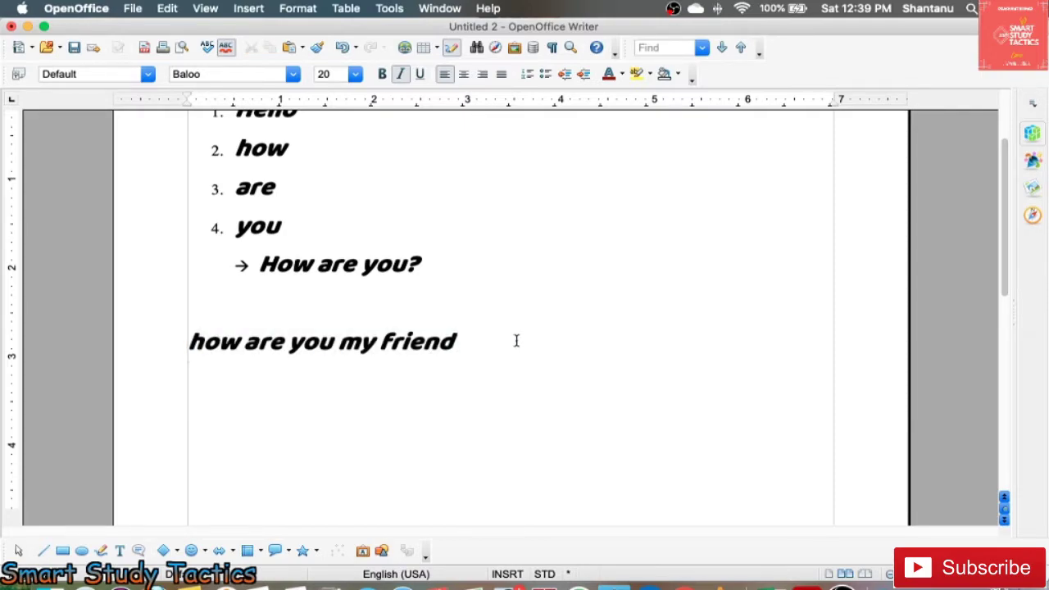
text(HOW ARE YOU MY FI)
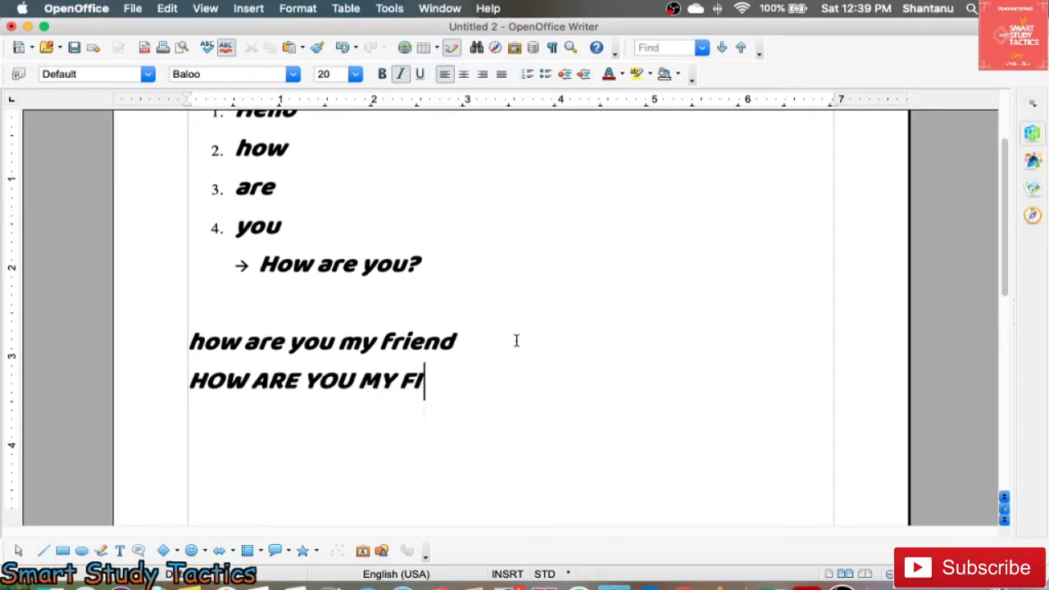
text(IEND)
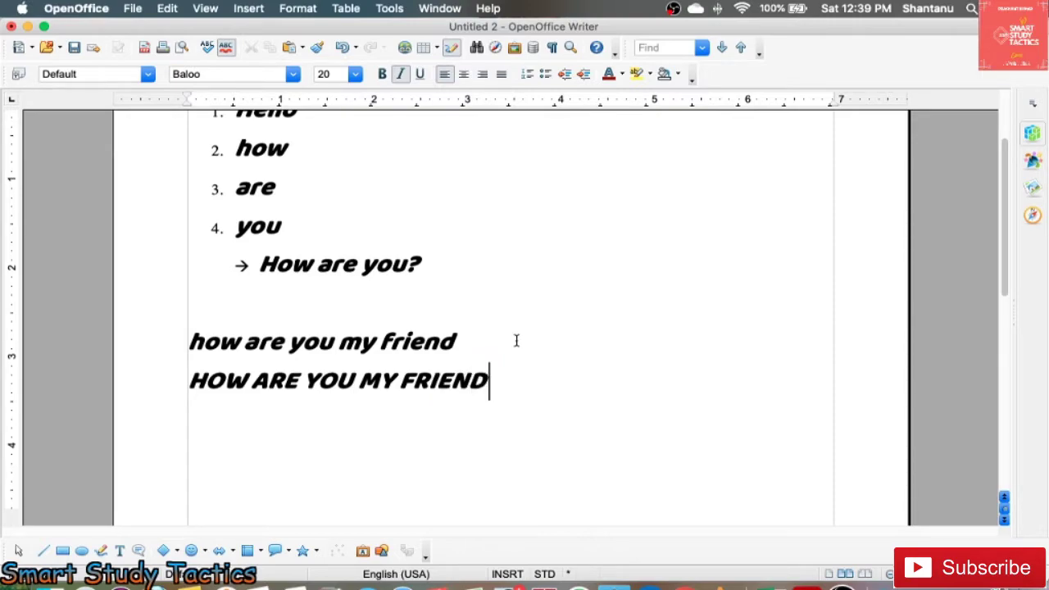
key(Return)
Change the case of the new all-capitals line to lowercase
drag(499, 380, 187, 367)
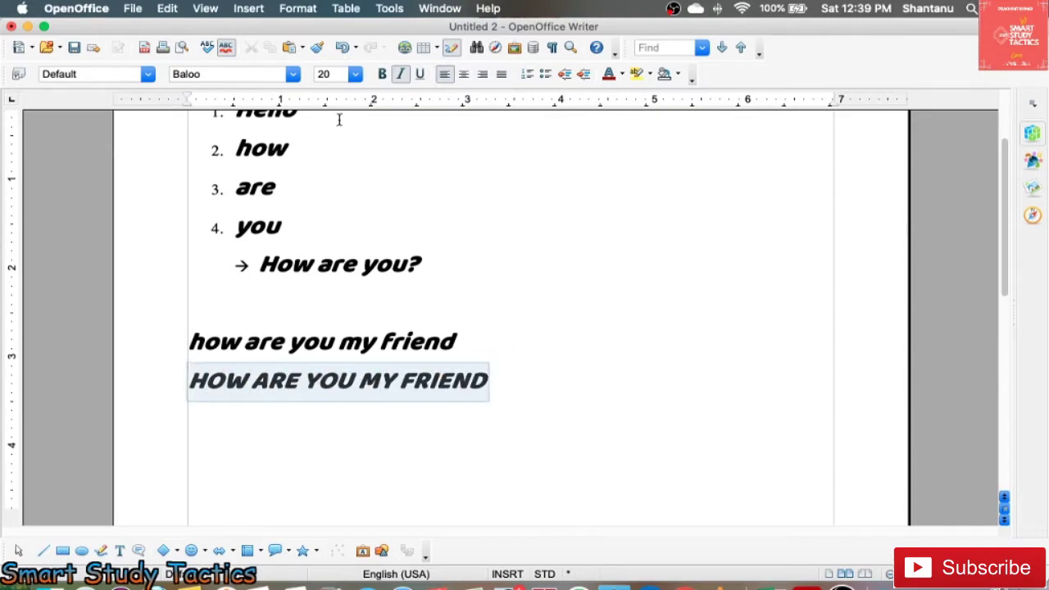
click(298, 8)
mouse_move(300, 123)
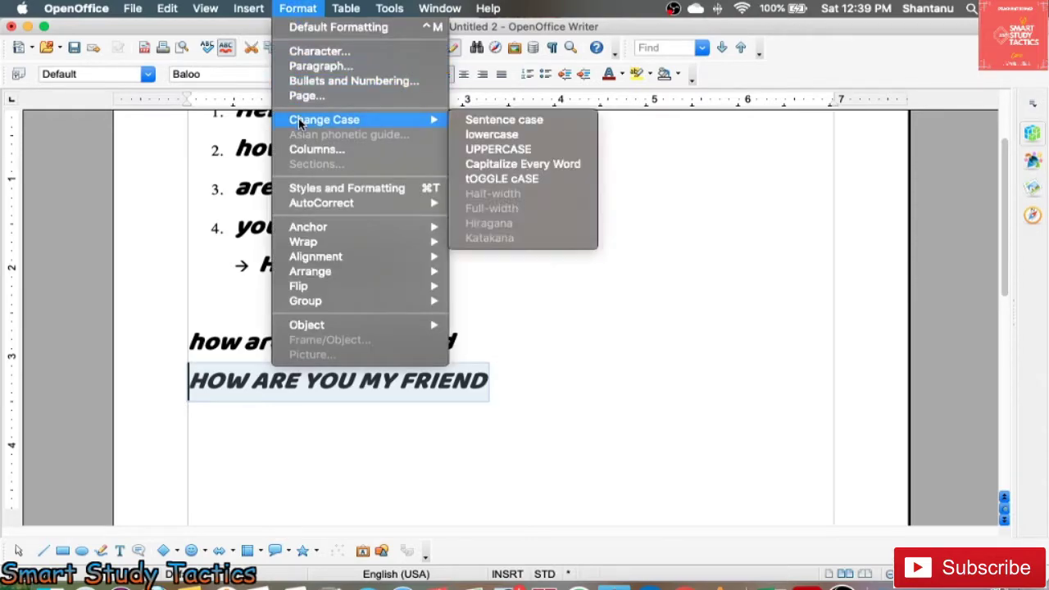
click(501, 135)
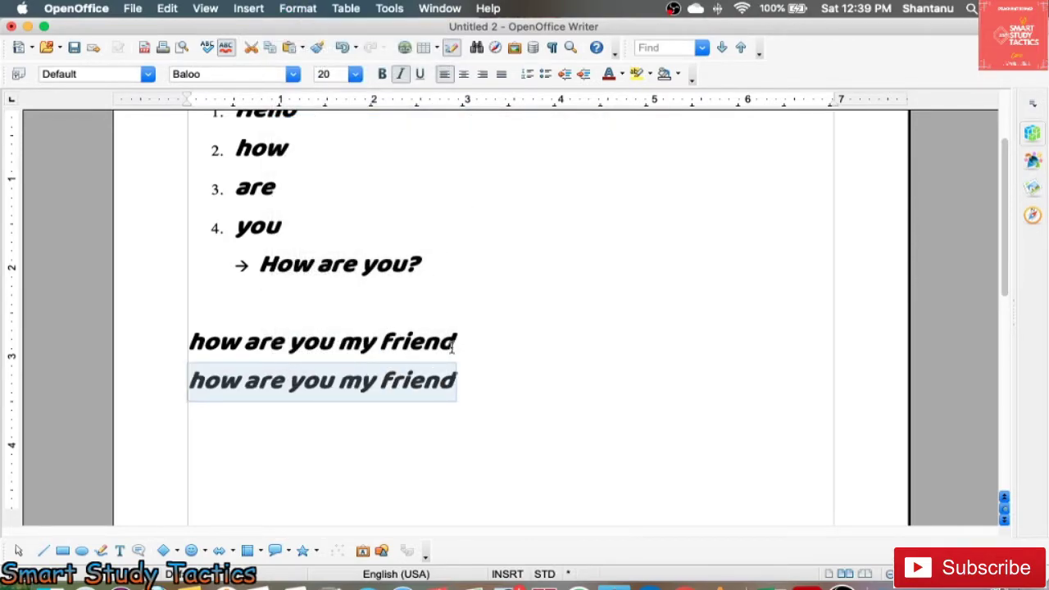
Change the first "how are you my friend" line to UPPERCASE
click(478, 339)
drag(479, 338, 150, 339)
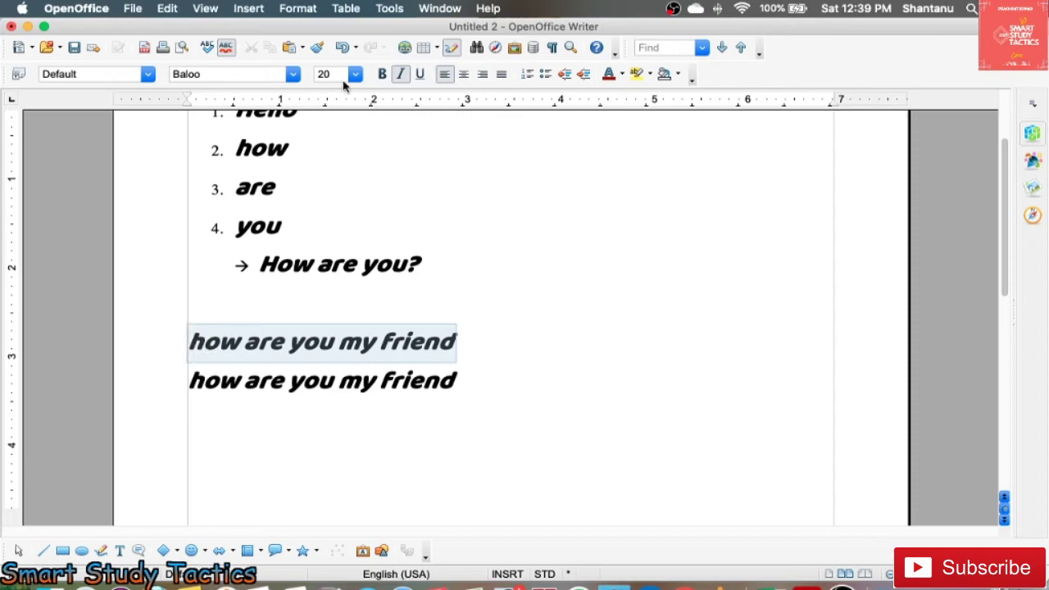
click(299, 10)
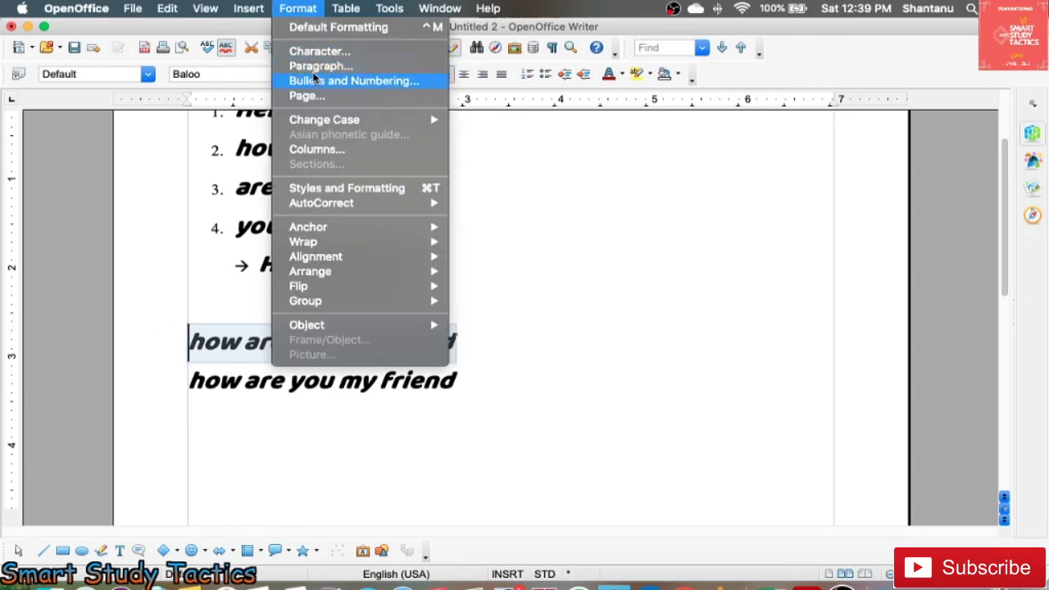
mouse_move(311, 123)
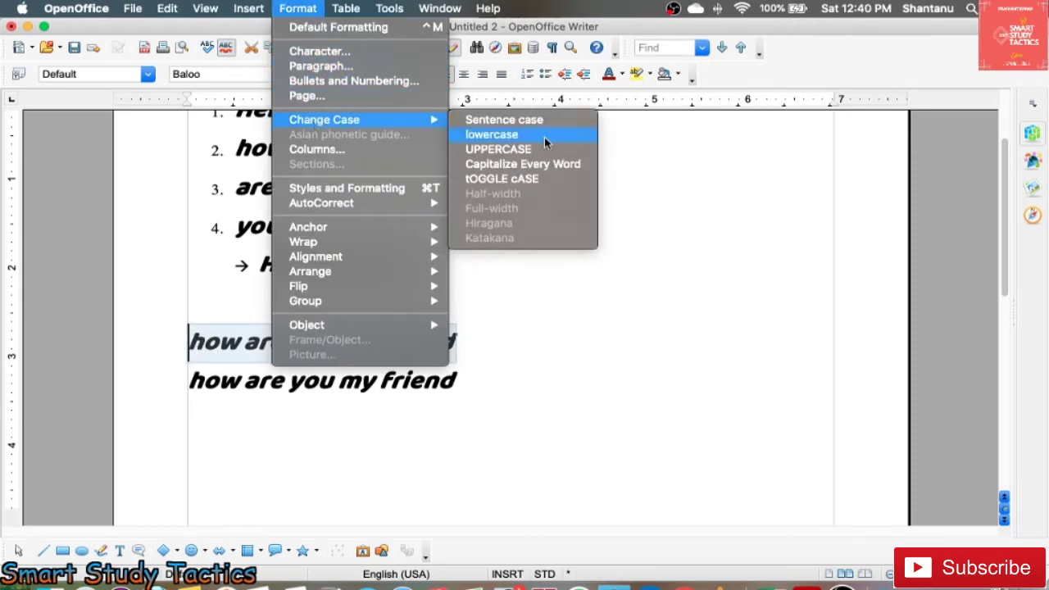
click(524, 151)
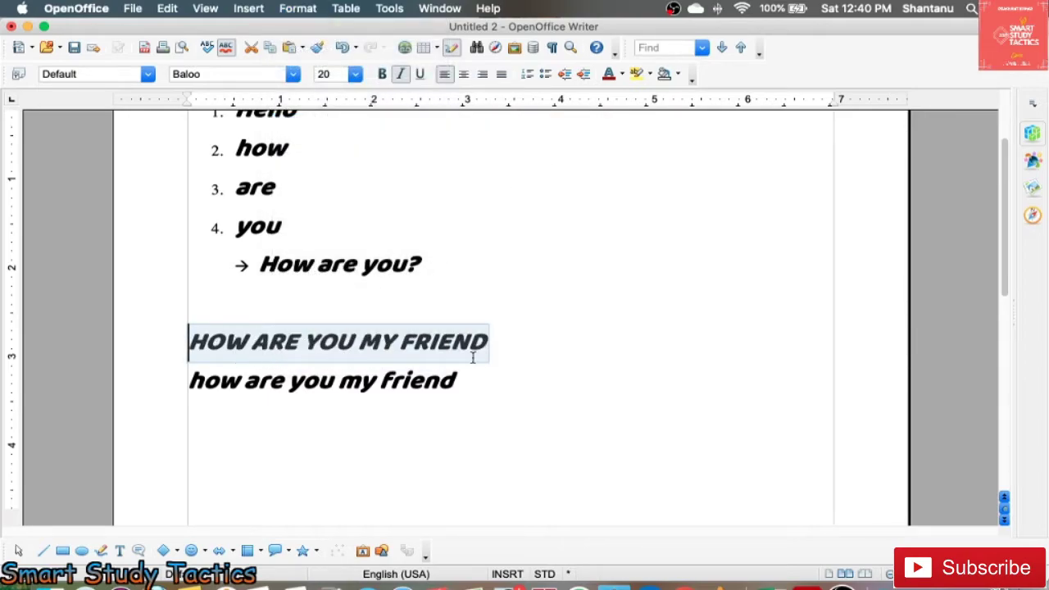
Apply the Capitalize Every Word case to the second "how are you my friend" line
drag(462, 377, 188, 389)
click(298, 9)
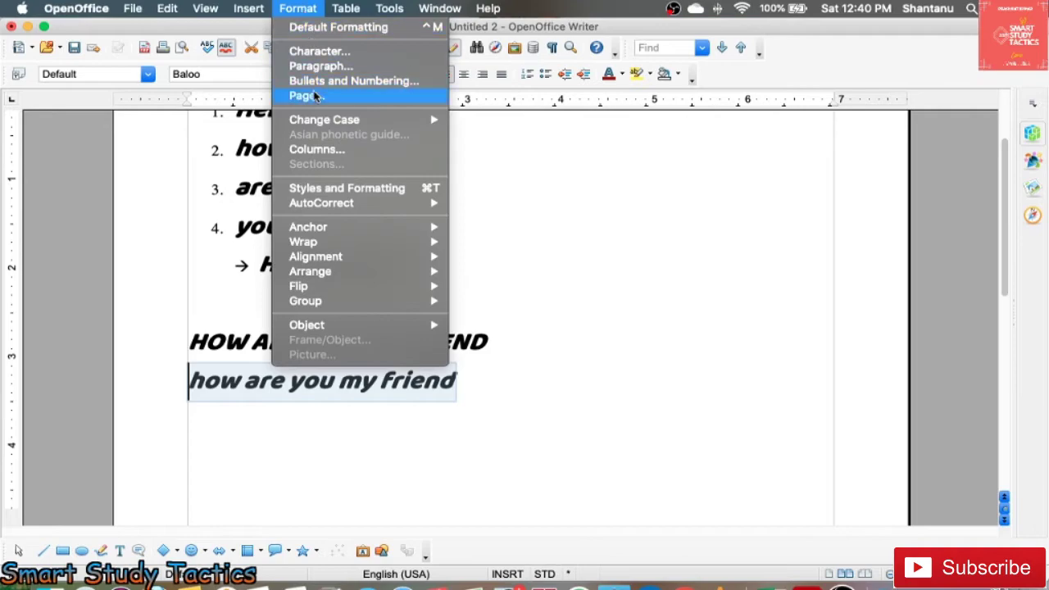
mouse_move(316, 121)
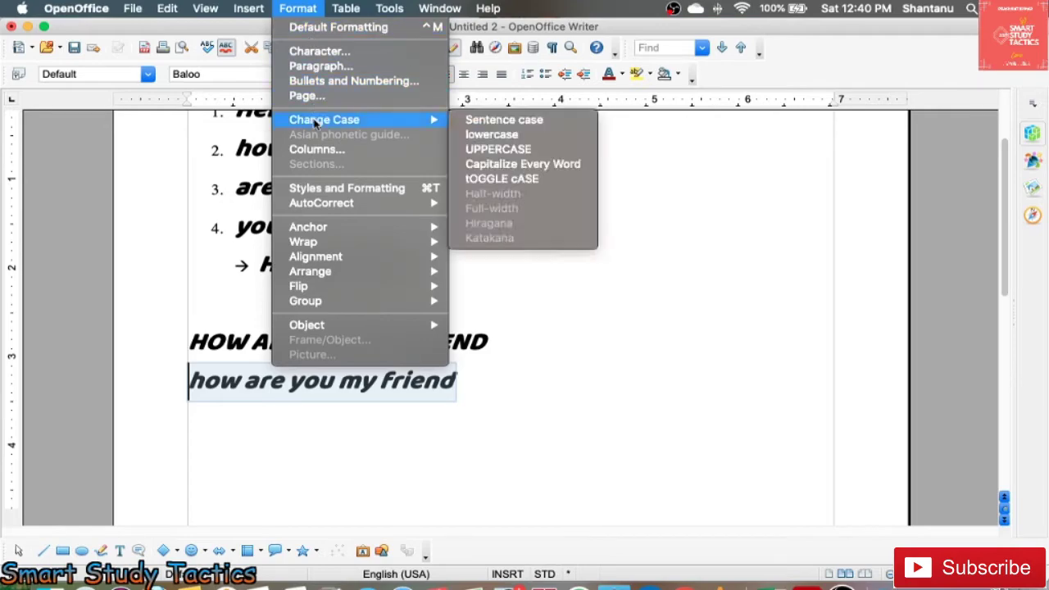
click(525, 165)
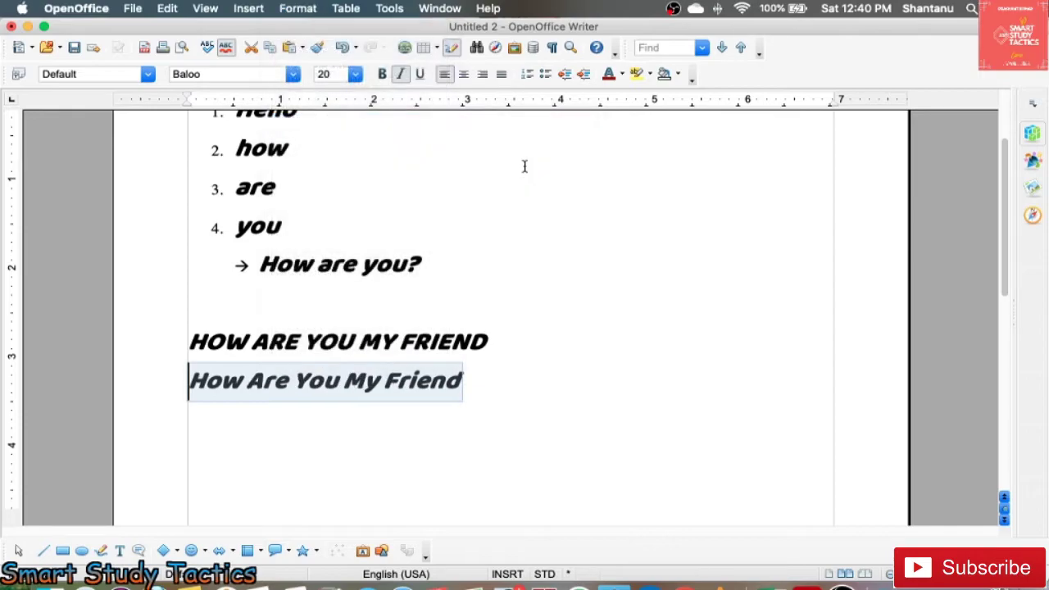
click(201, 382)
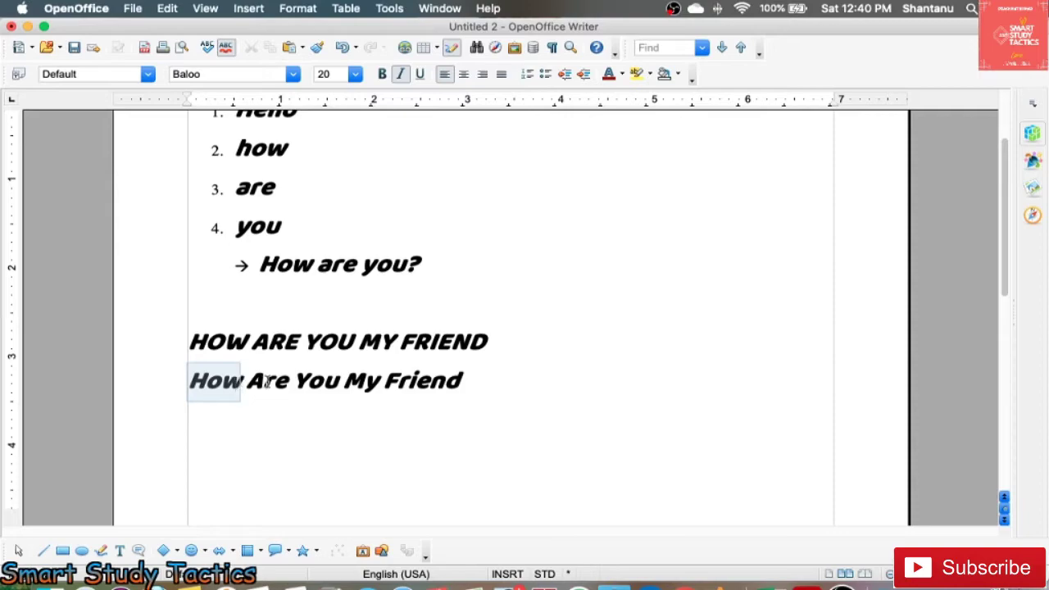
drag(259, 381, 324, 382)
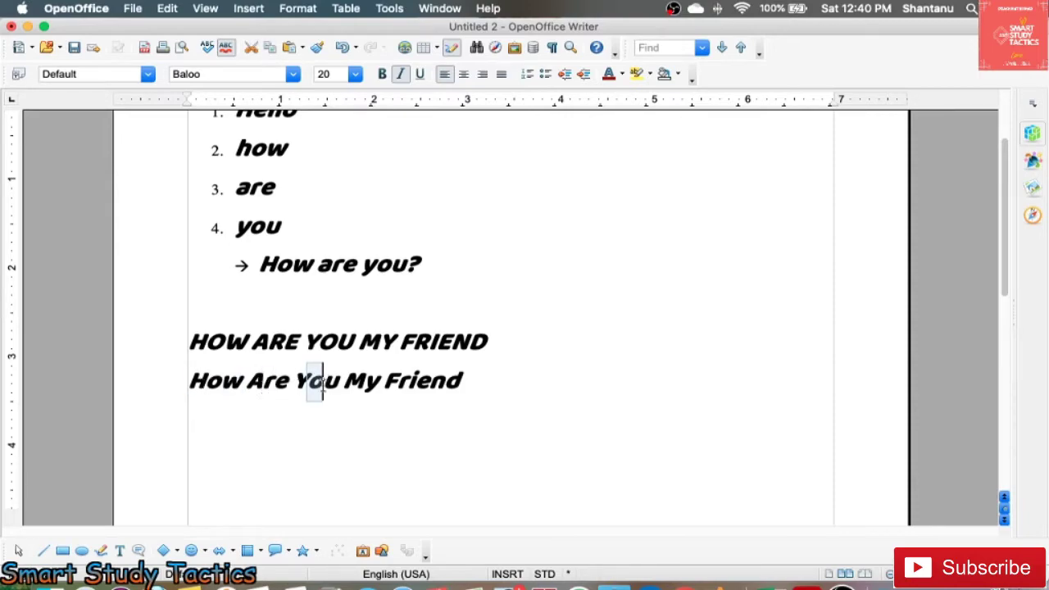
click(531, 382)
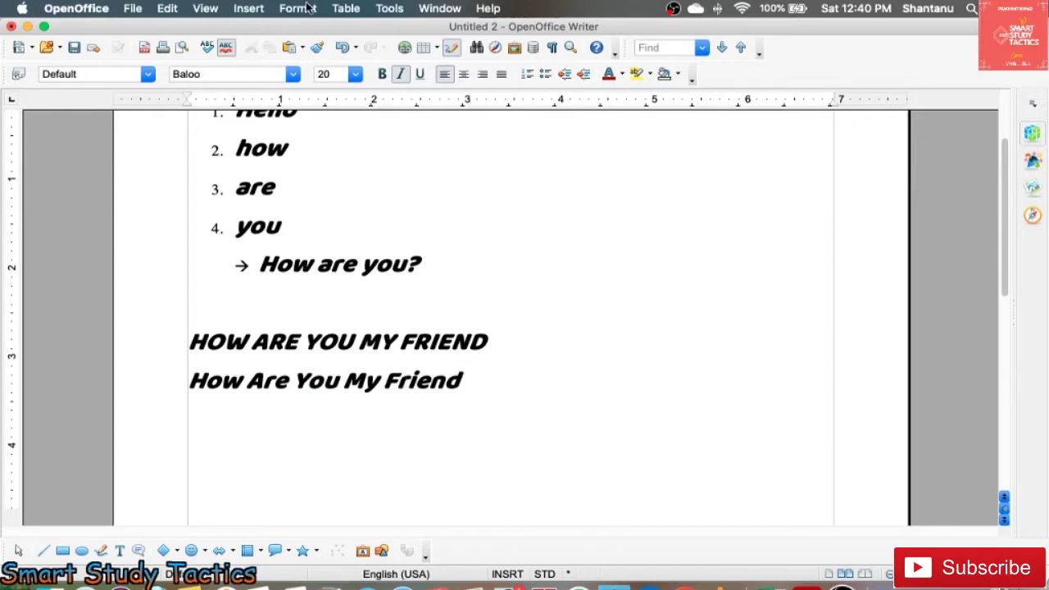
click(305, 8)
mouse_move(314, 125)
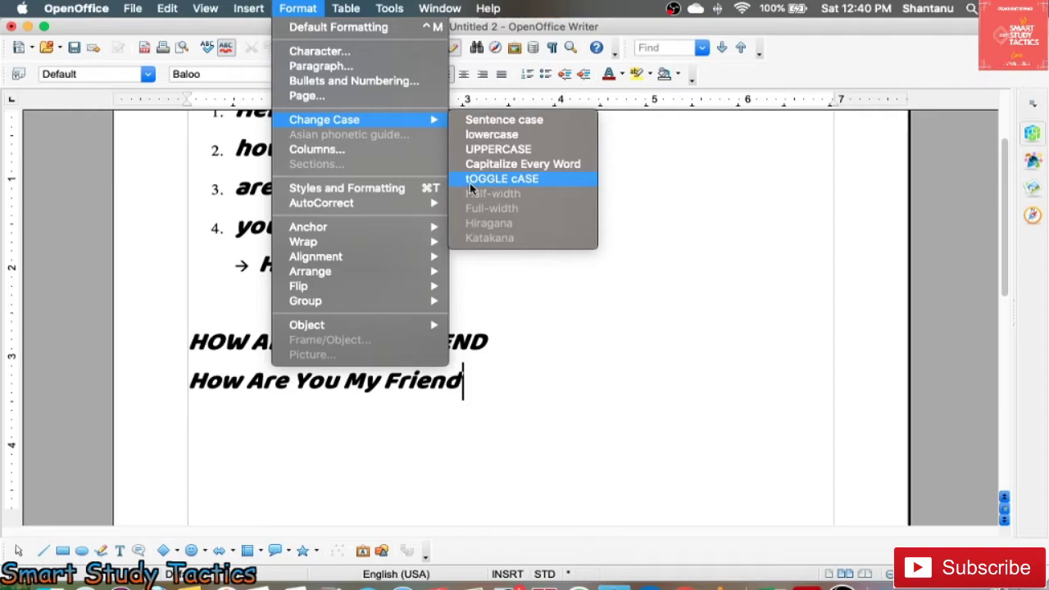
click(454, 402)
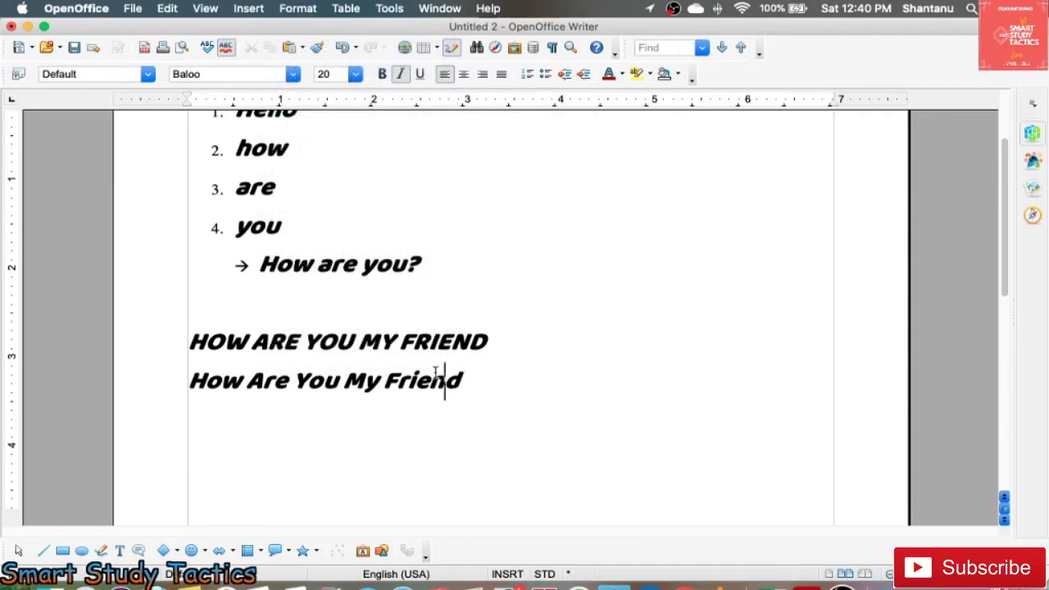
Apply tOGGLE cASE to the line "How Are You My Friend" and check its inverted letters
drag(464, 380, 170, 375)
click(298, 8)
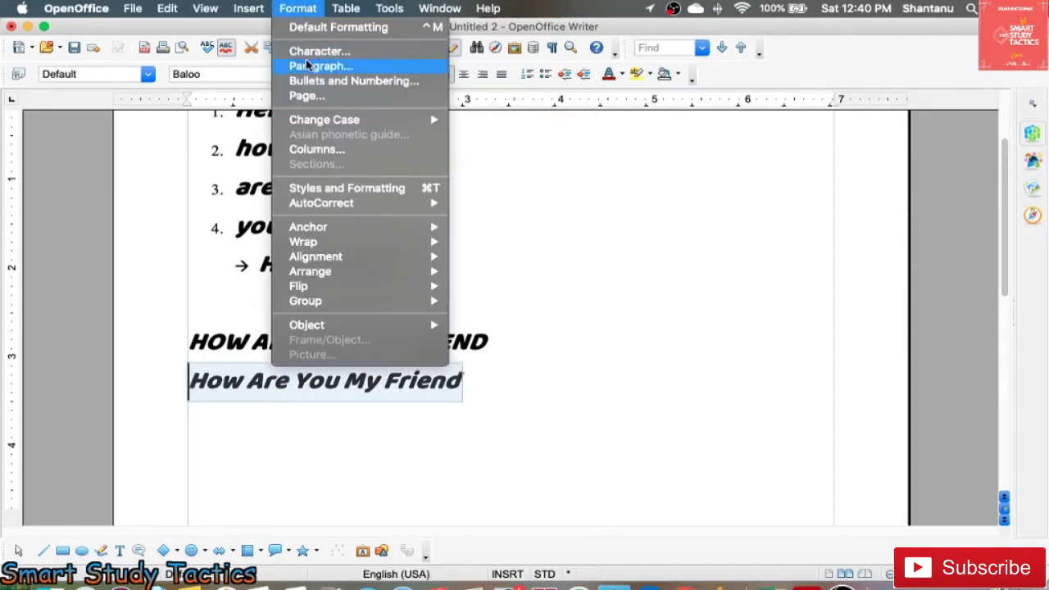
mouse_move(303, 121)
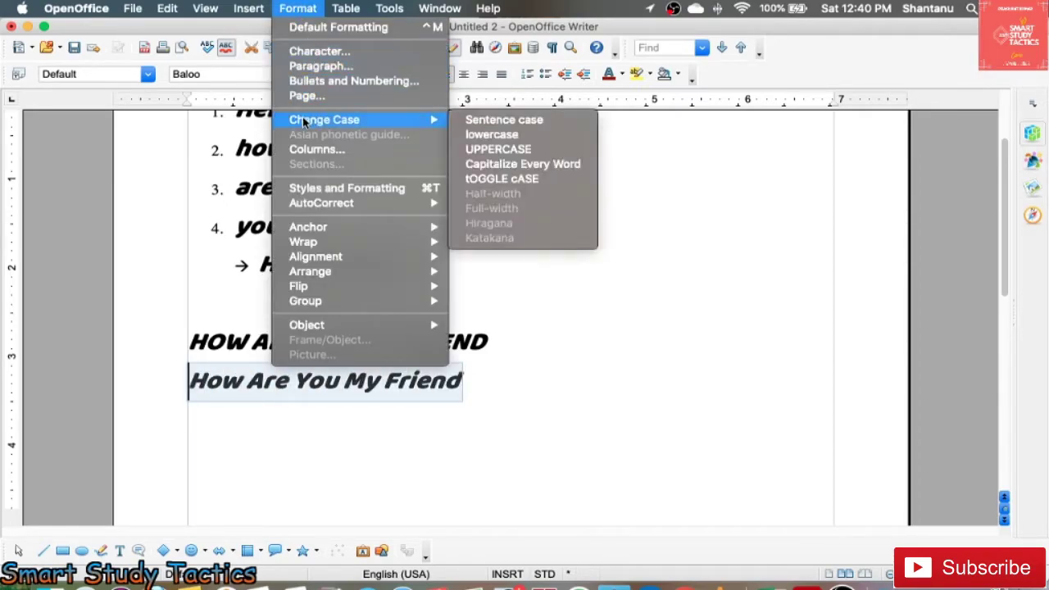
click(503, 180)
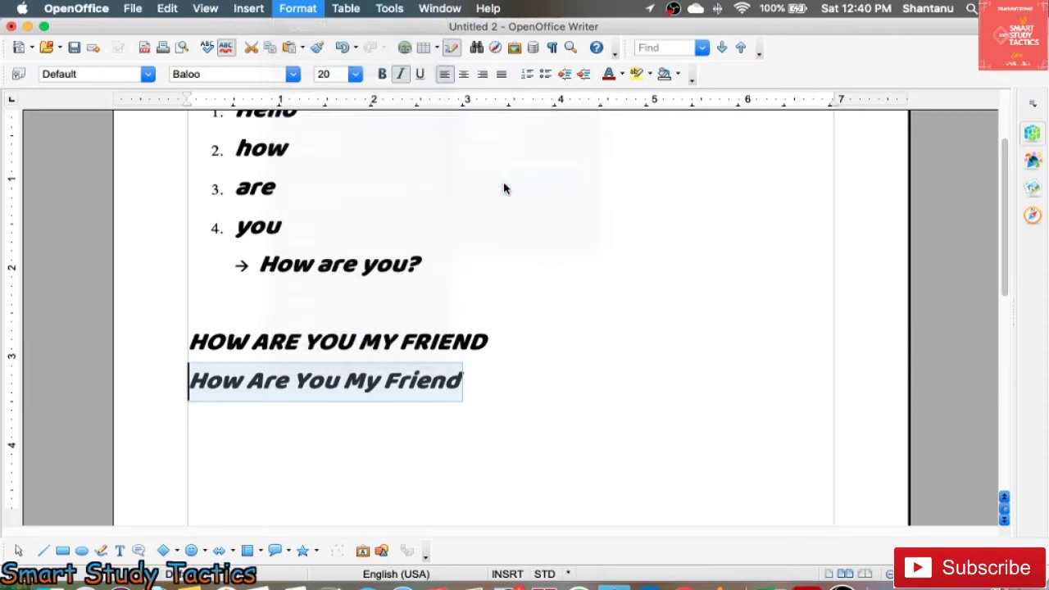
click(264, 380)
drag(205, 380, 191, 380)
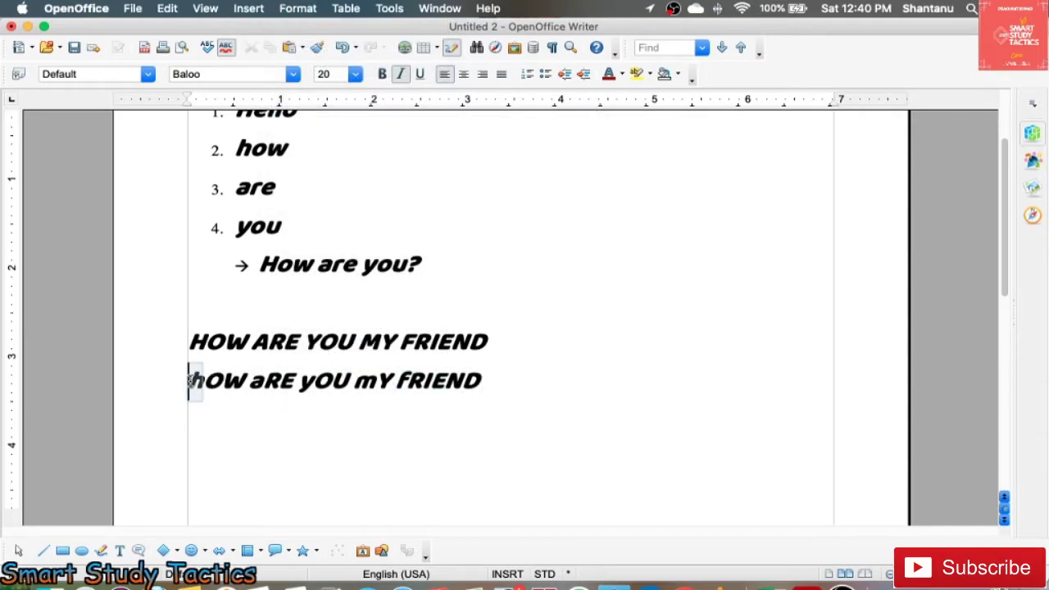
click(263, 382)
drag(263, 380, 484, 385)
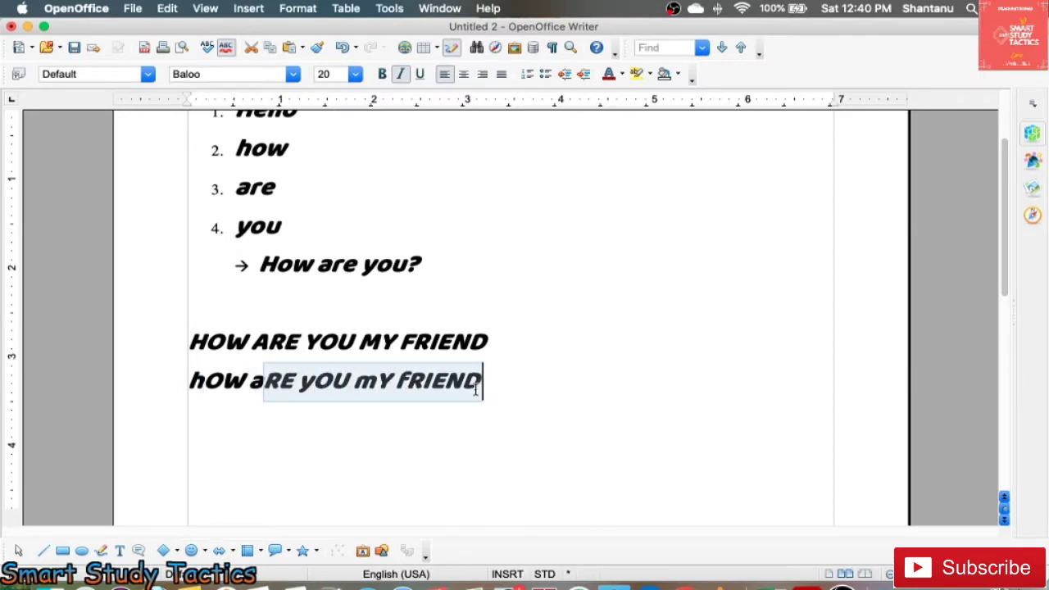
click(475, 390)
Set the font of the toggled-case line to Andale Mono
drag(492, 379, 177, 380)
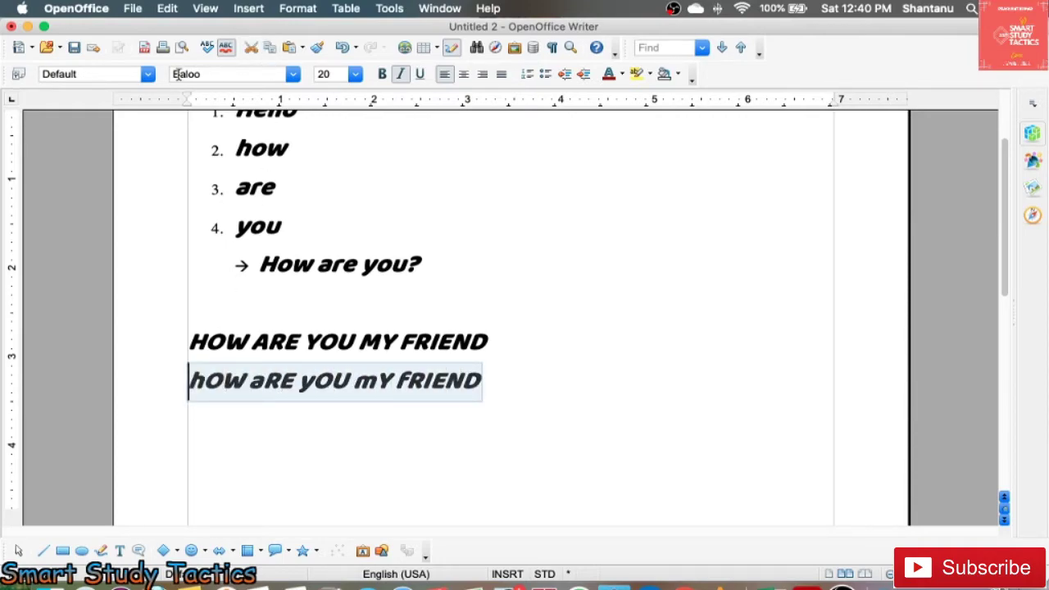
click(293, 75)
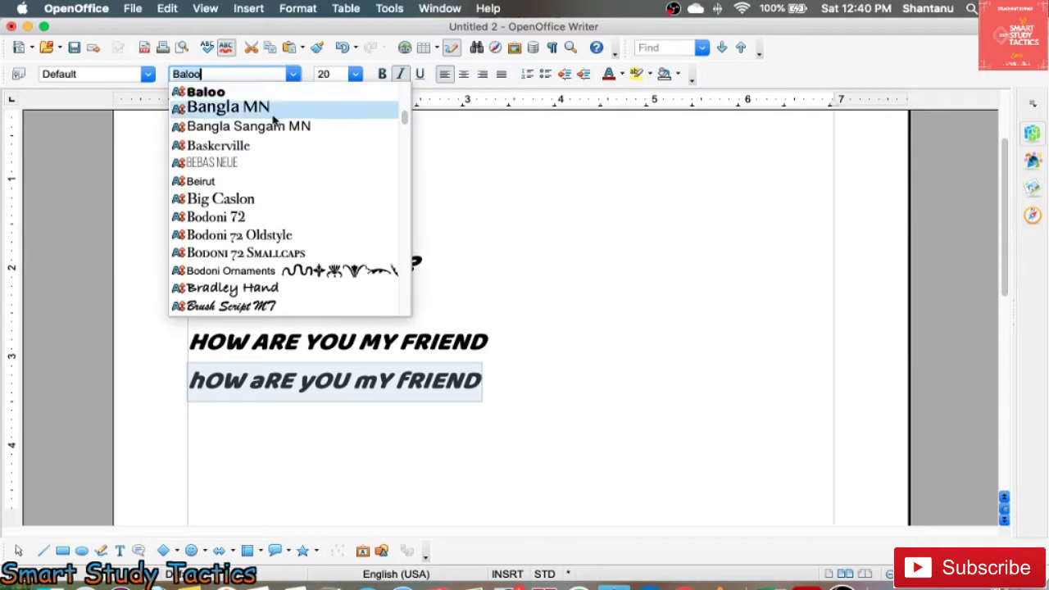
scroll(234, 188, down, 10)
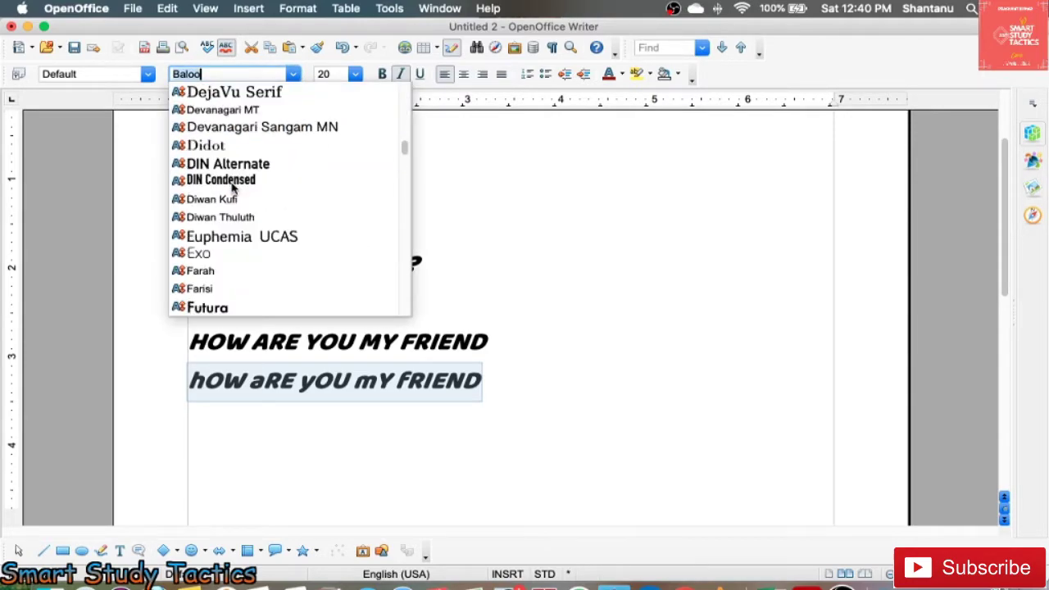
scroll(238, 191, up, 15)
scroll(239, 190, up, 5)
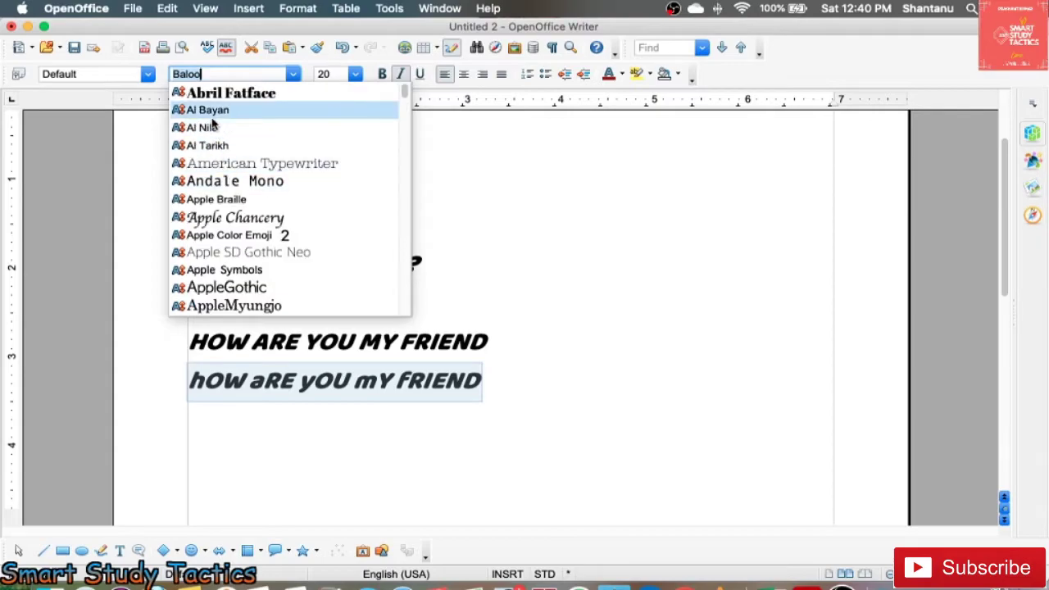
click(207, 182)
click(508, 351)
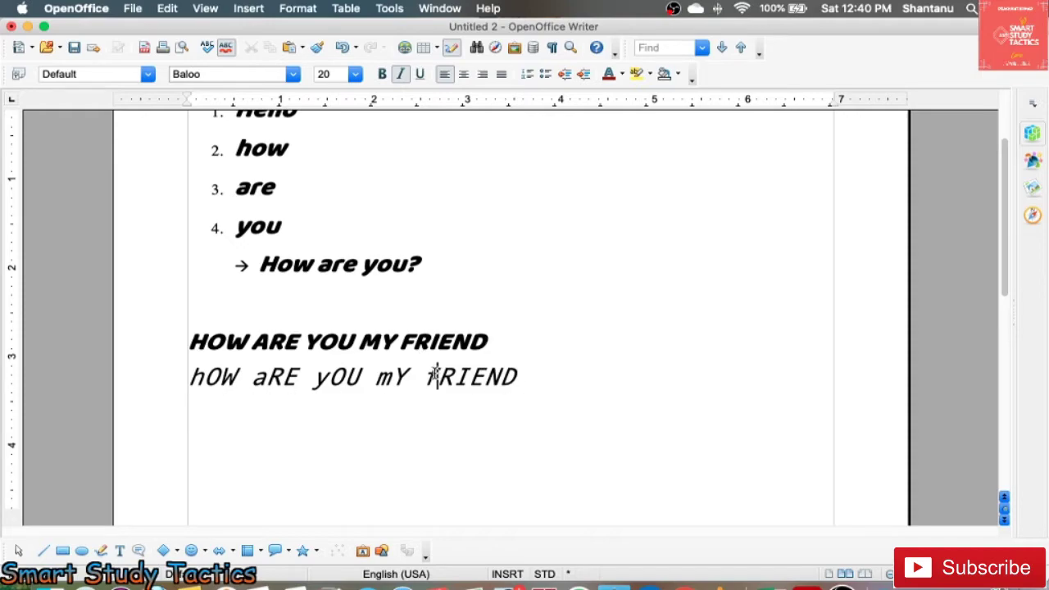
drag(408, 377, 390, 377)
click(335, 377)
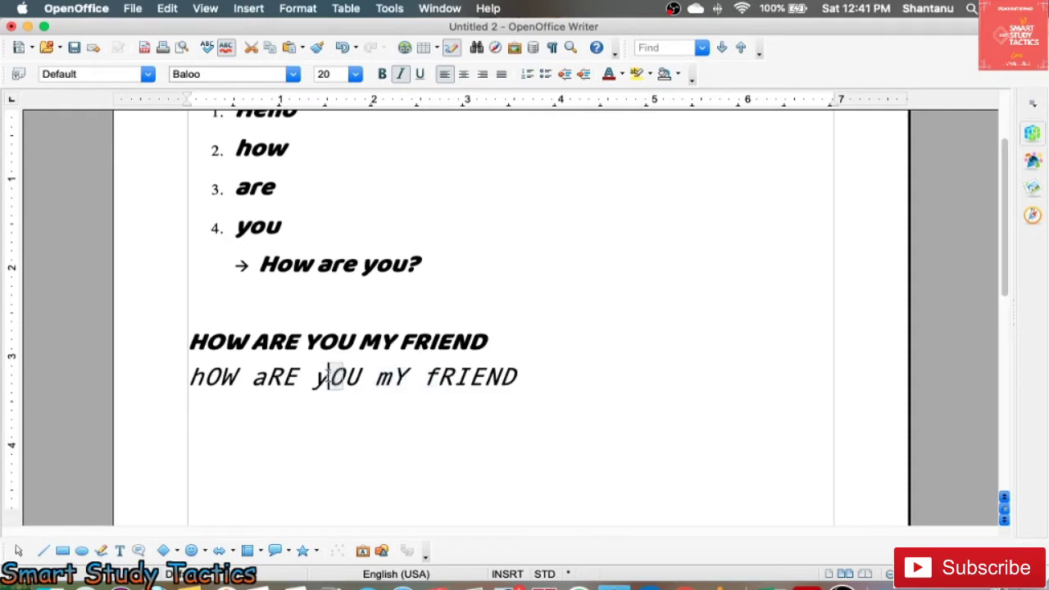
drag(267, 377, 251, 378)
click(190, 376)
click(532, 368)
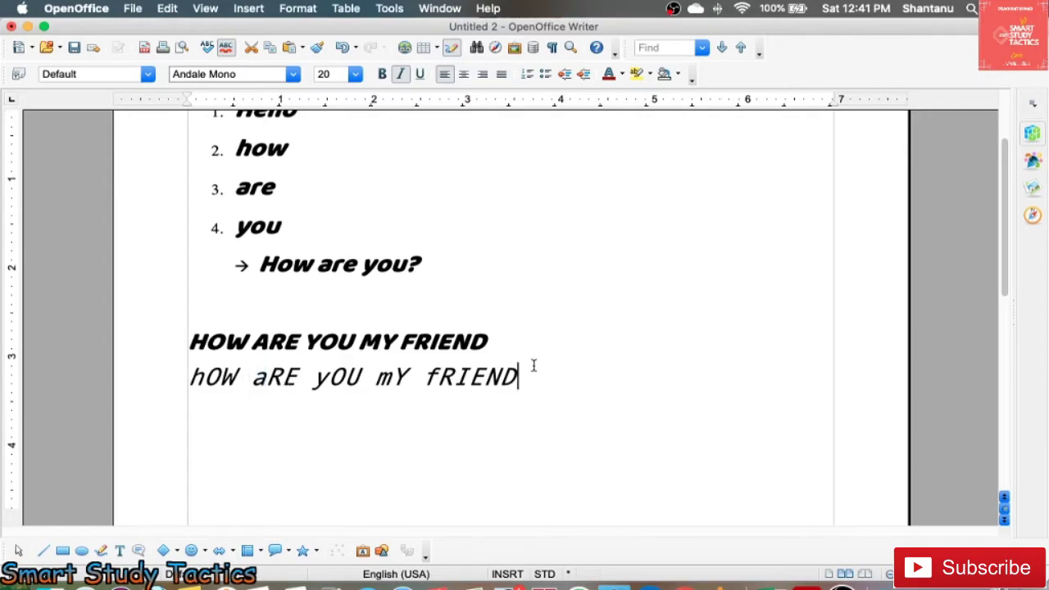
click(283, 12)
mouse_move(347, 121)
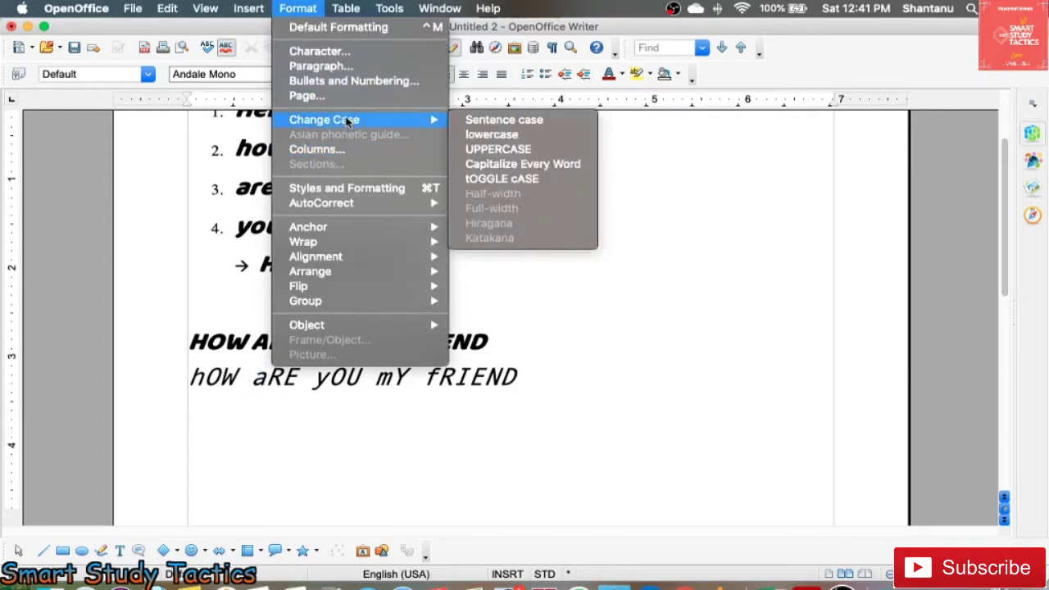
click(635, 211)
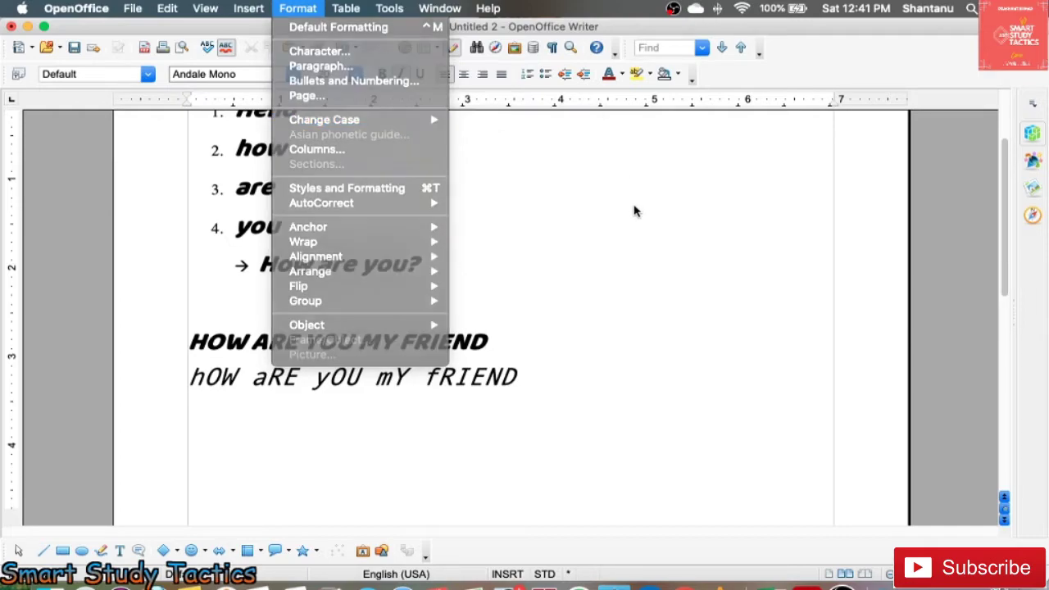
Apply Sentence case to the Andale Mono line "hOW aRE yOU mY fRIEND"
drag(533, 368, 174, 376)
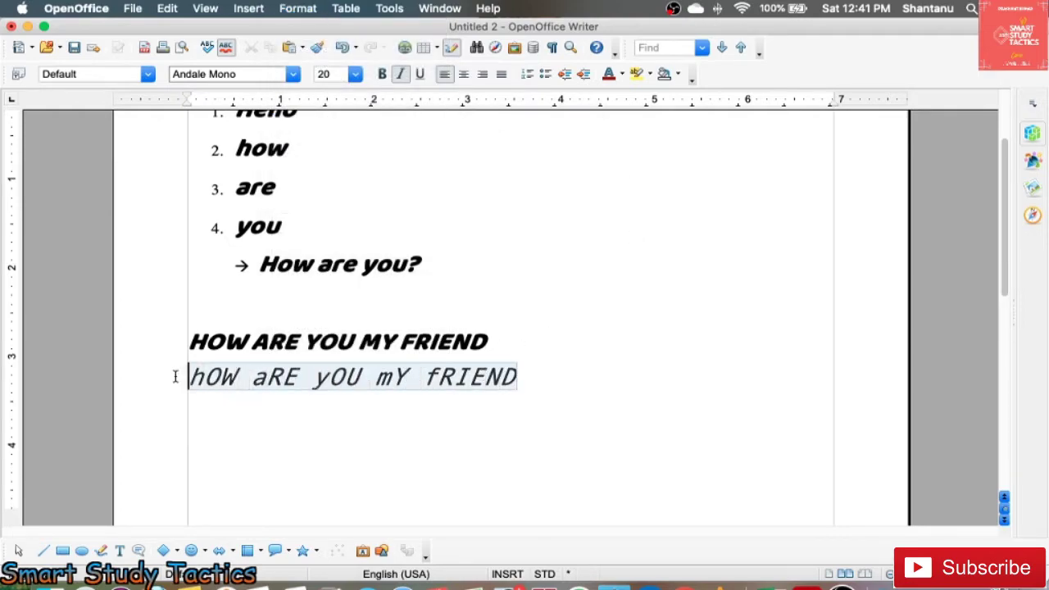
click(252, 8)
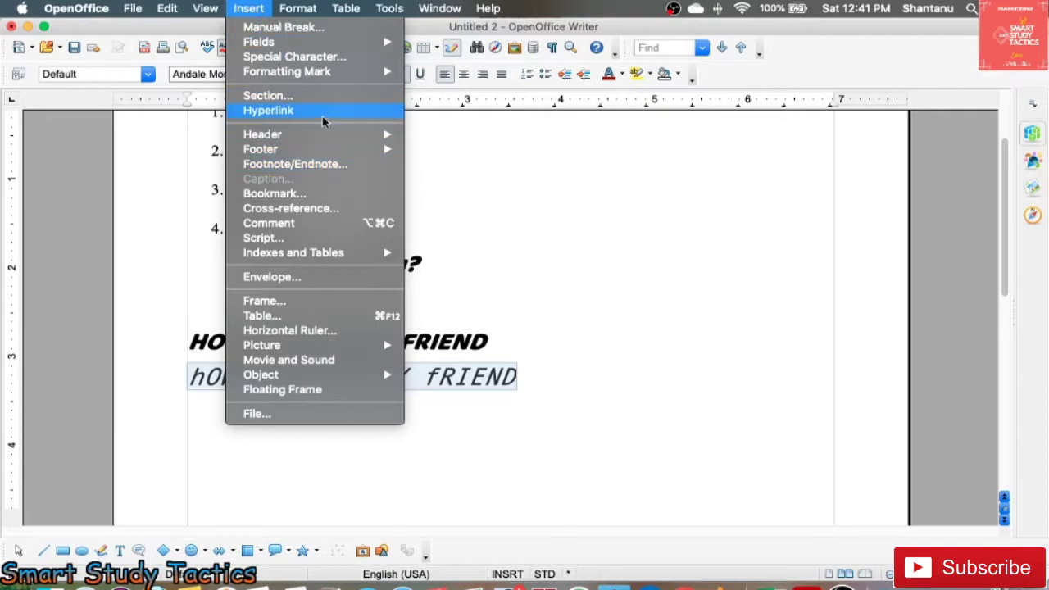
mouse_move(315, 10)
mouse_move(302, 123)
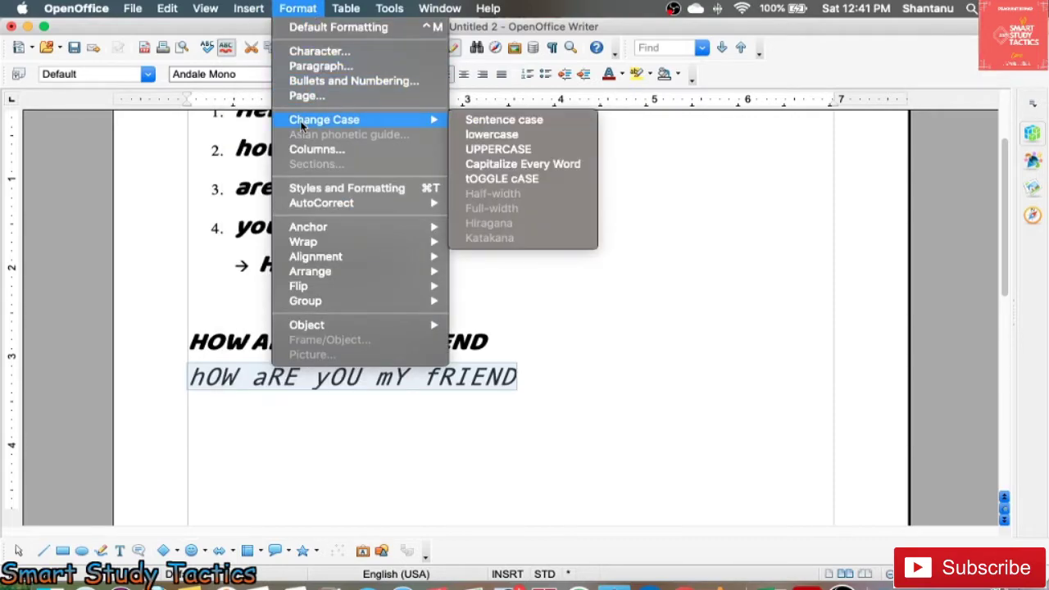
click(513, 120)
click(303, 379)
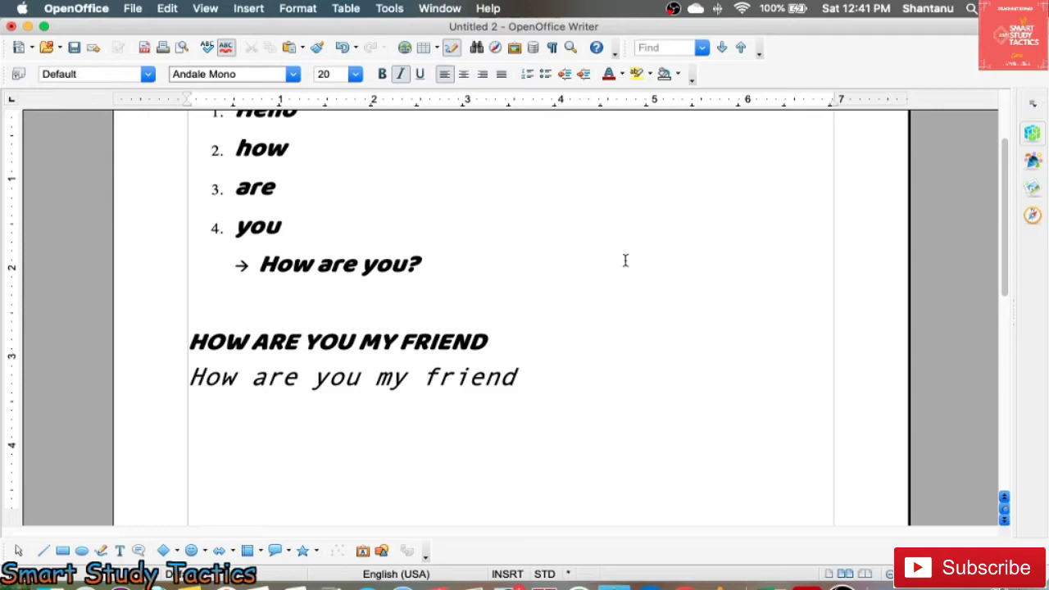
click(287, 7)
mouse_move(329, 7)
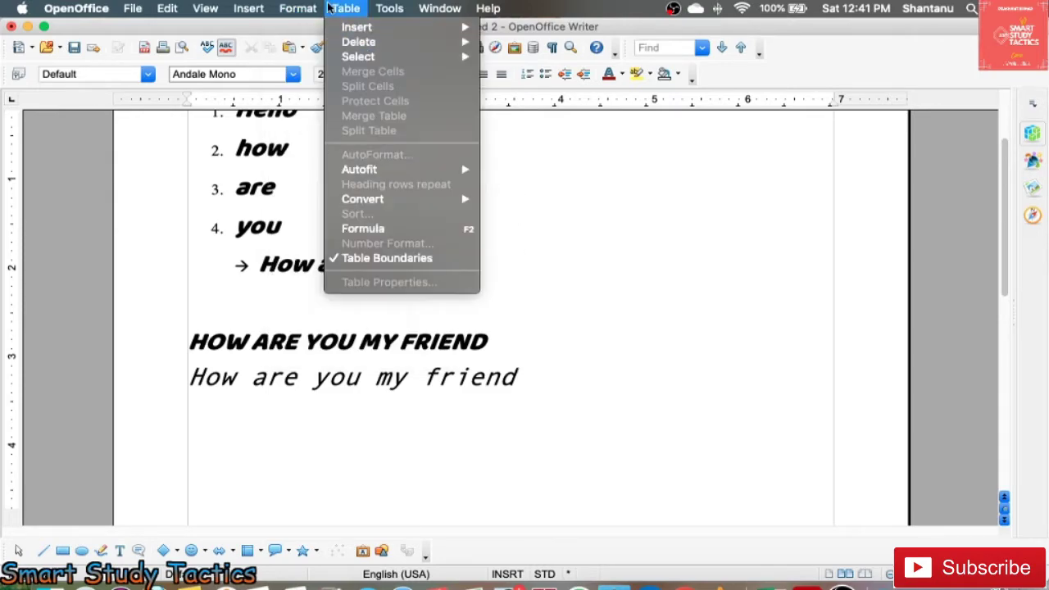
mouse_move(297, 120)
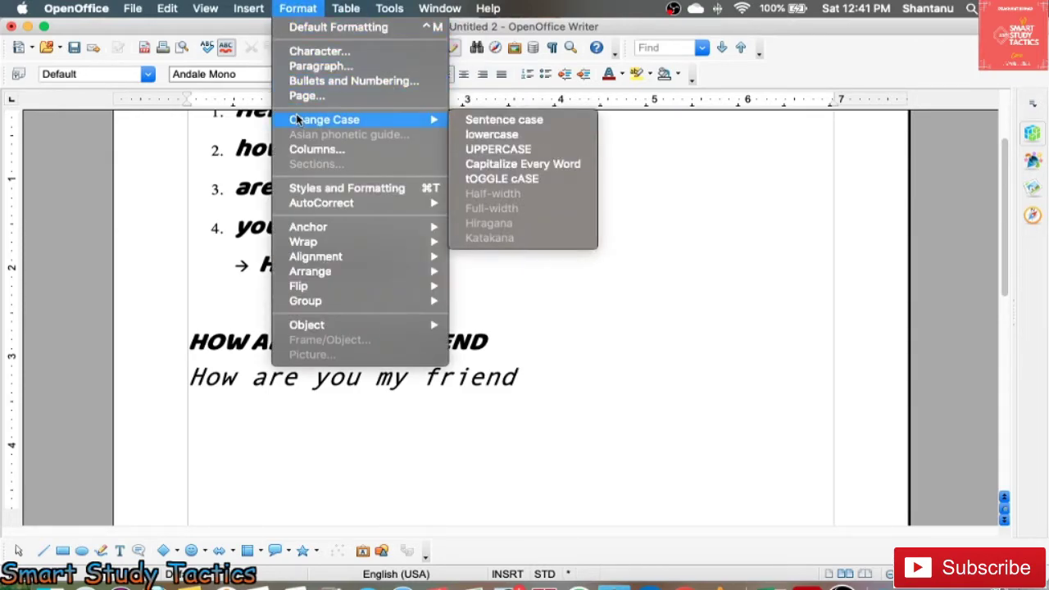
click(703, 197)
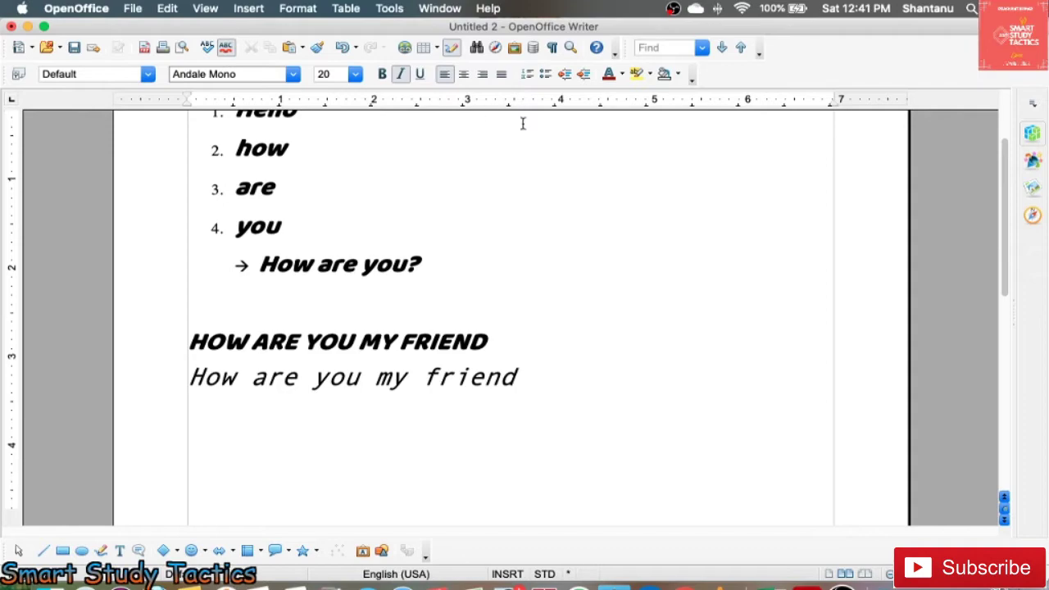
Try the column layout presets for the page style and apply 2 columns with equal size
key(ctrl+Home)
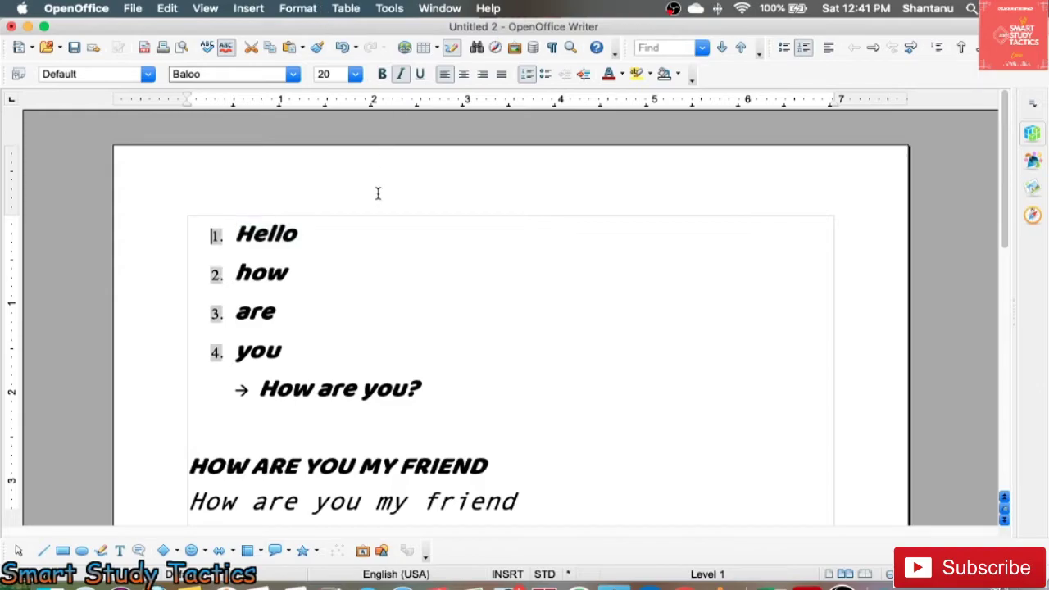
click(306, 8)
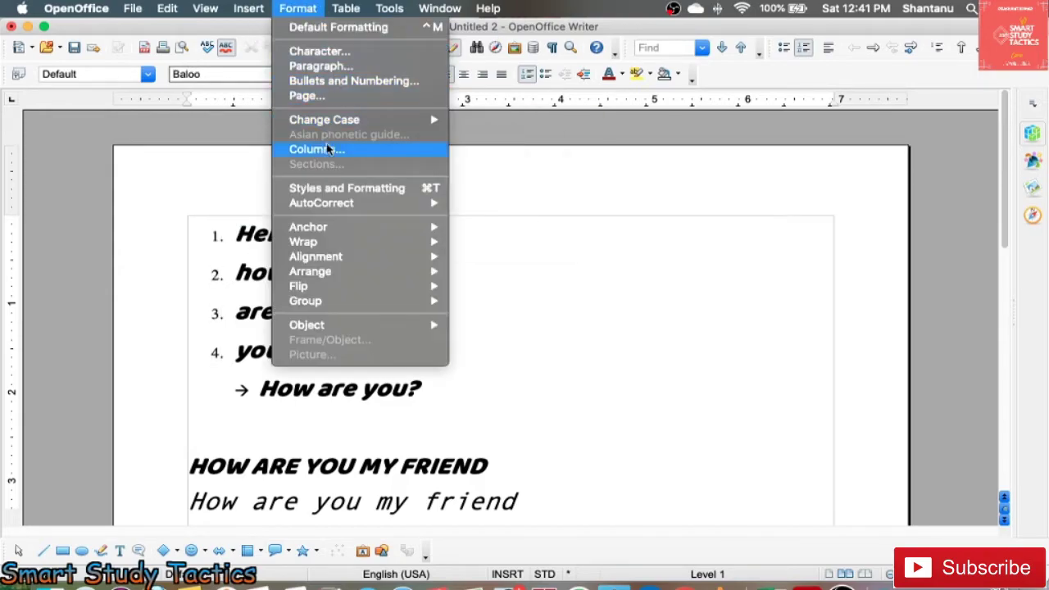
click(317, 149)
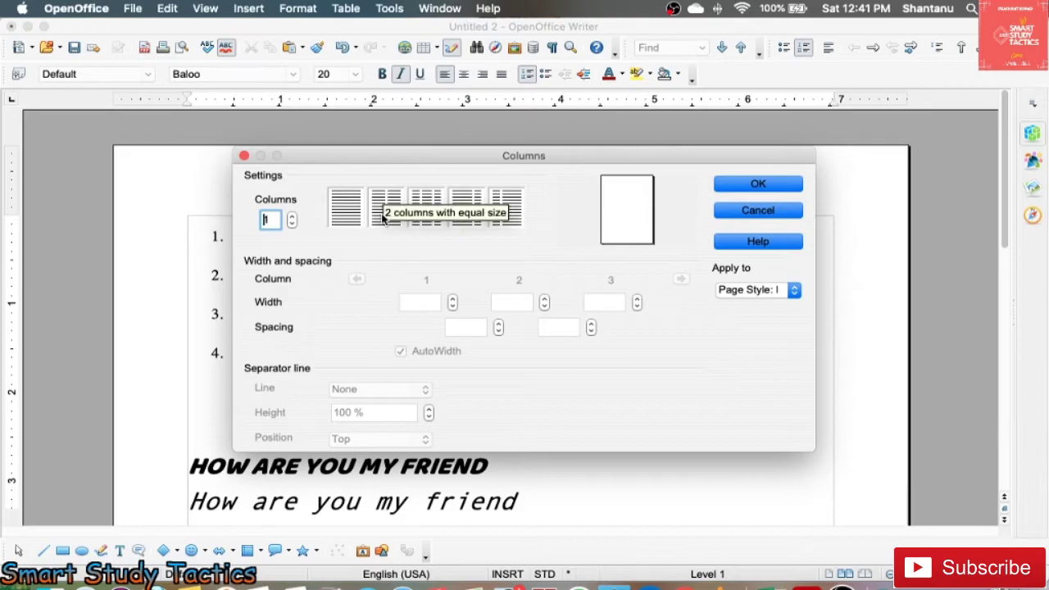
click(384, 215)
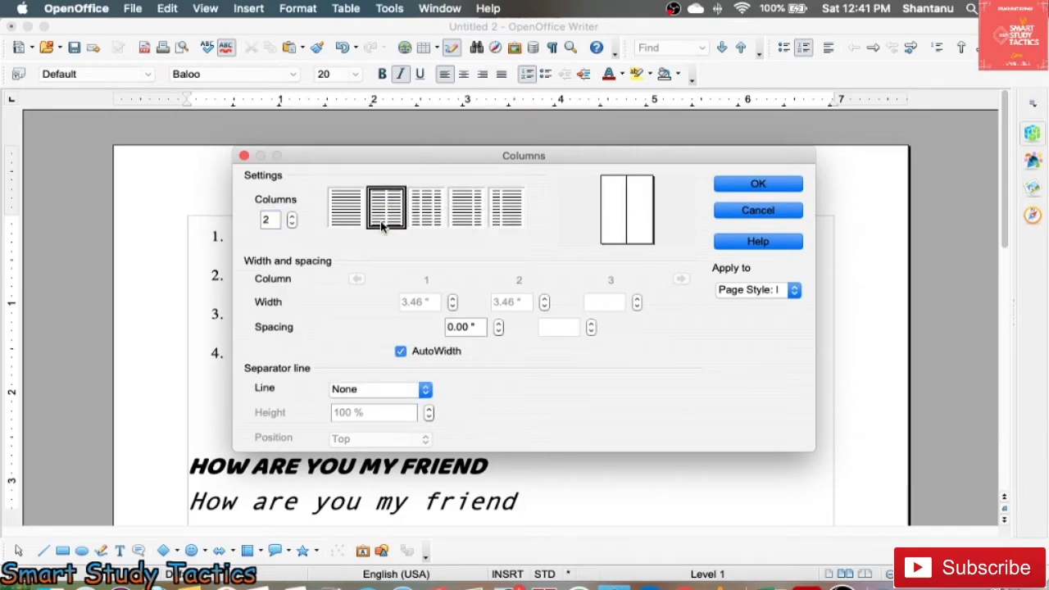
click(425, 221)
click(466, 219)
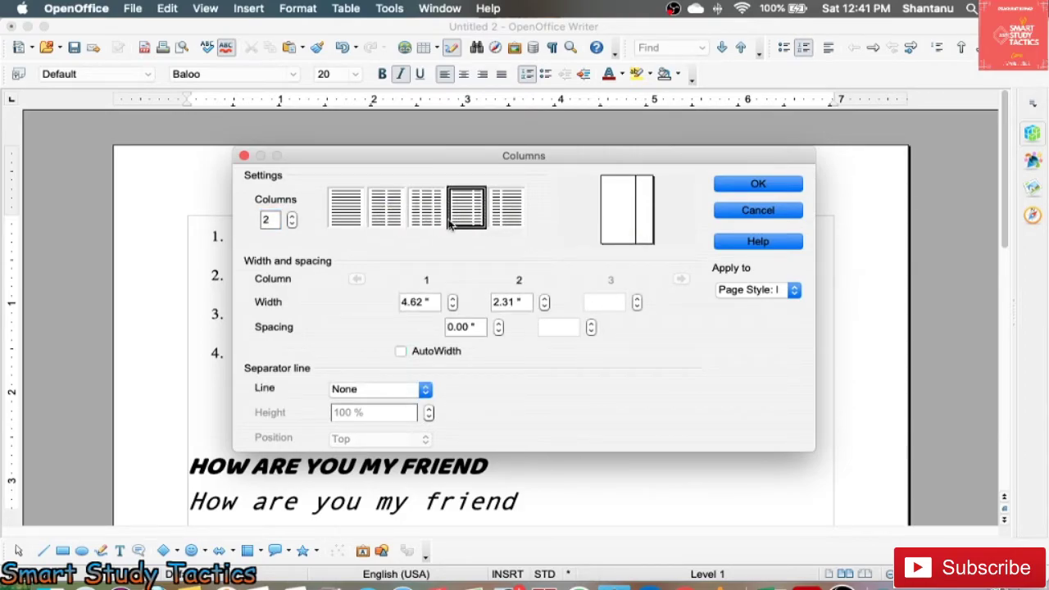
click(516, 223)
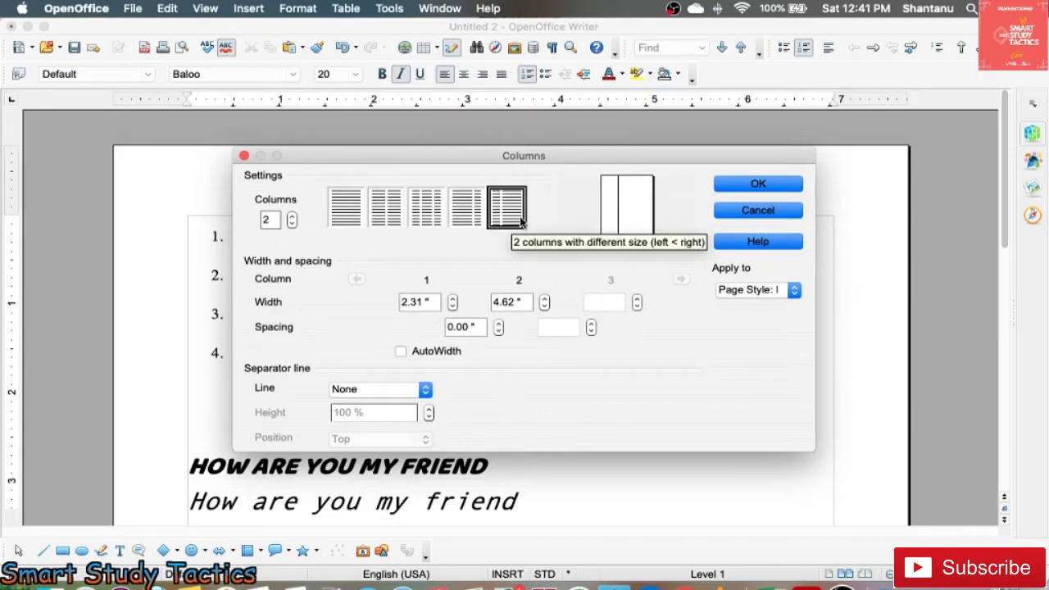
click(427, 212)
click(387, 211)
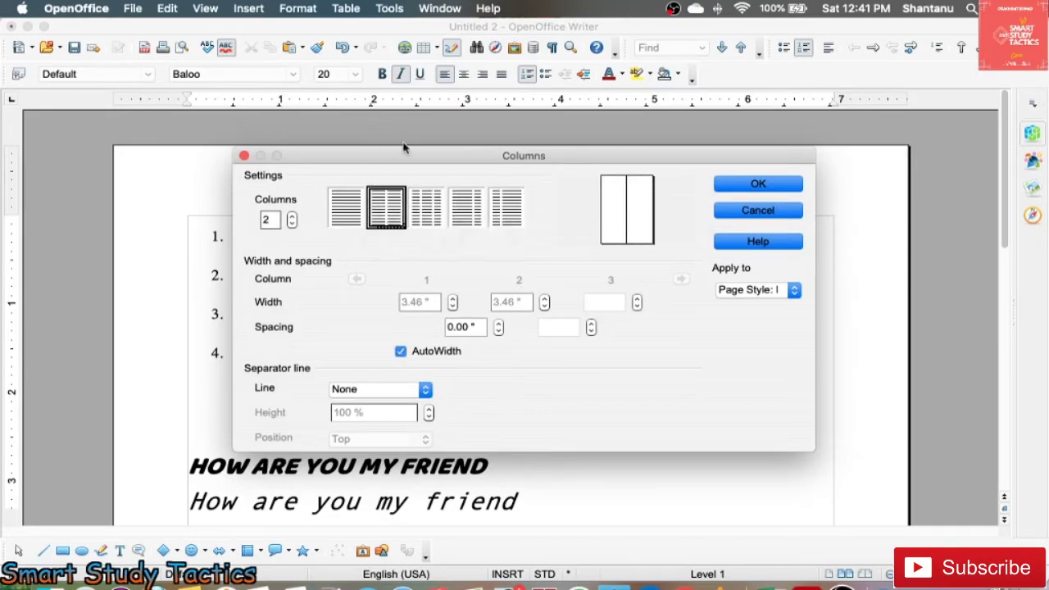
click(743, 183)
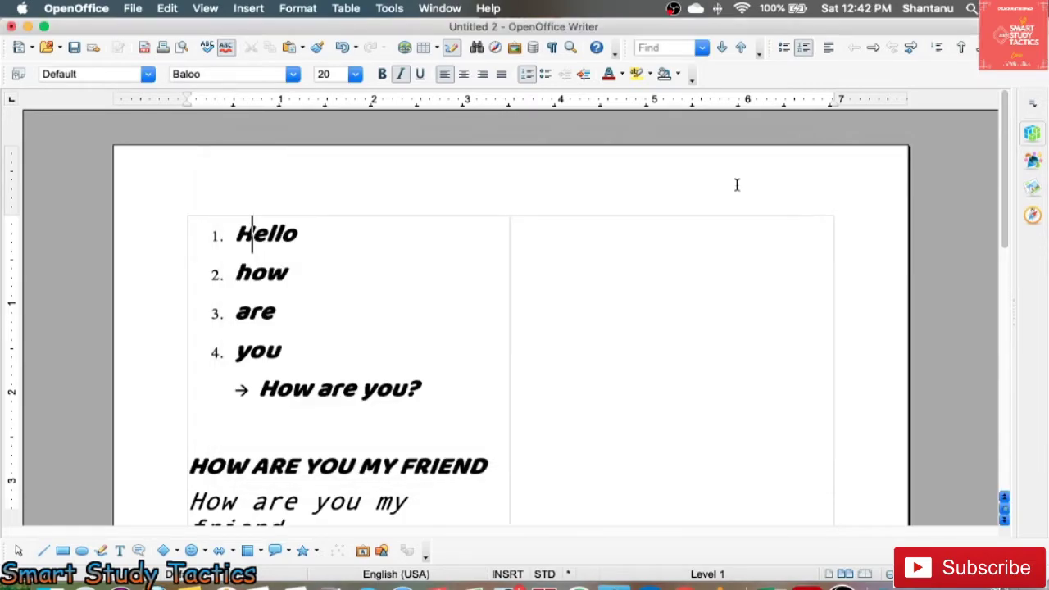
Paste the copied Format tab paragraph repeatedly below the last line so the text flows through both columns of the first page
scroll(535, 341, down, 5)
scroll(534, 342, down, 10)
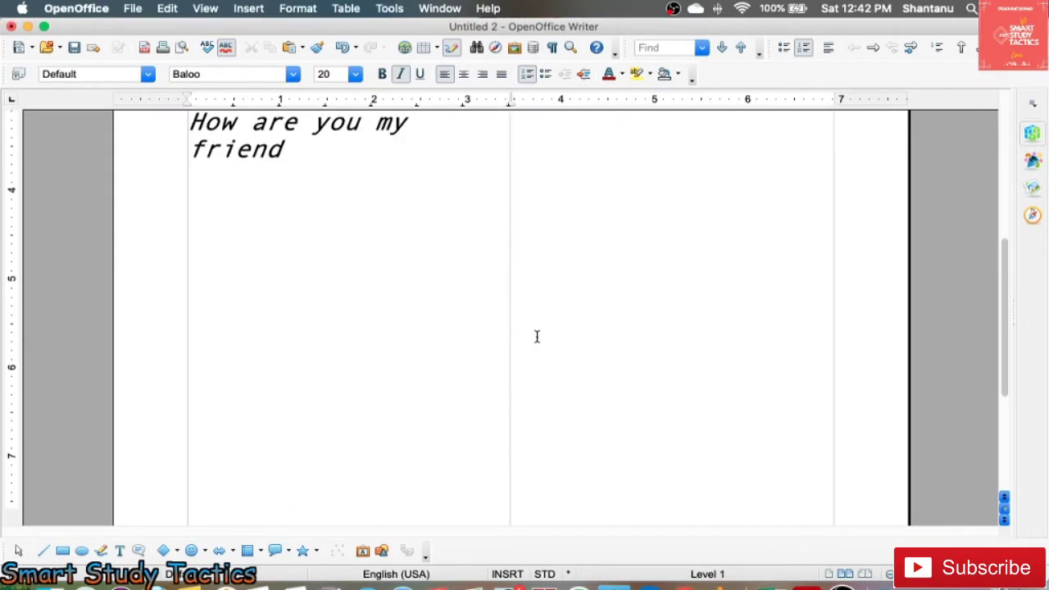
scroll(537, 337, up, 10)
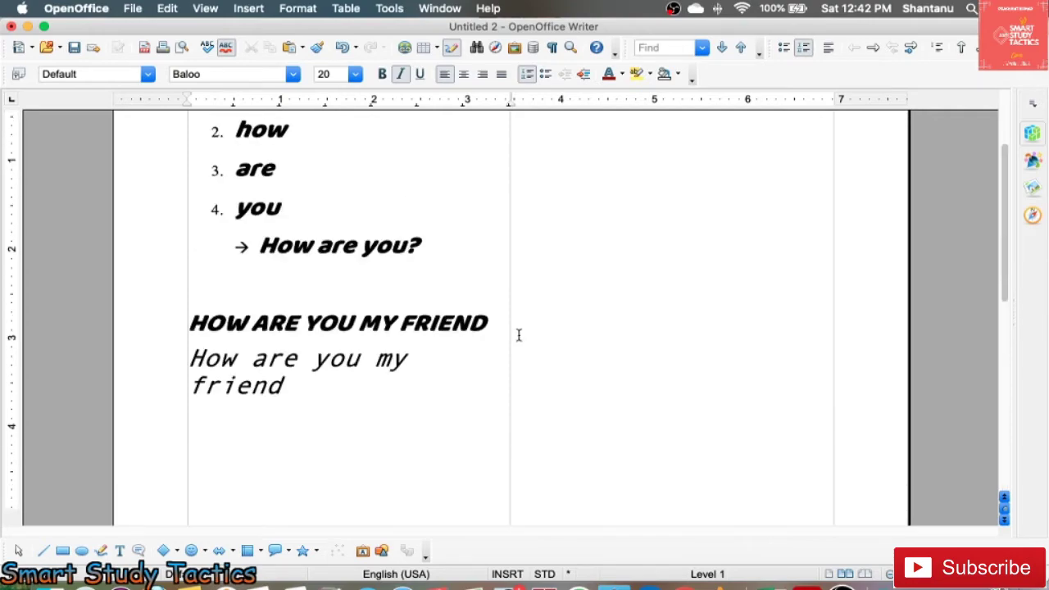
click(336, 474)
scroll(336, 474, down, 5)
key(Return)
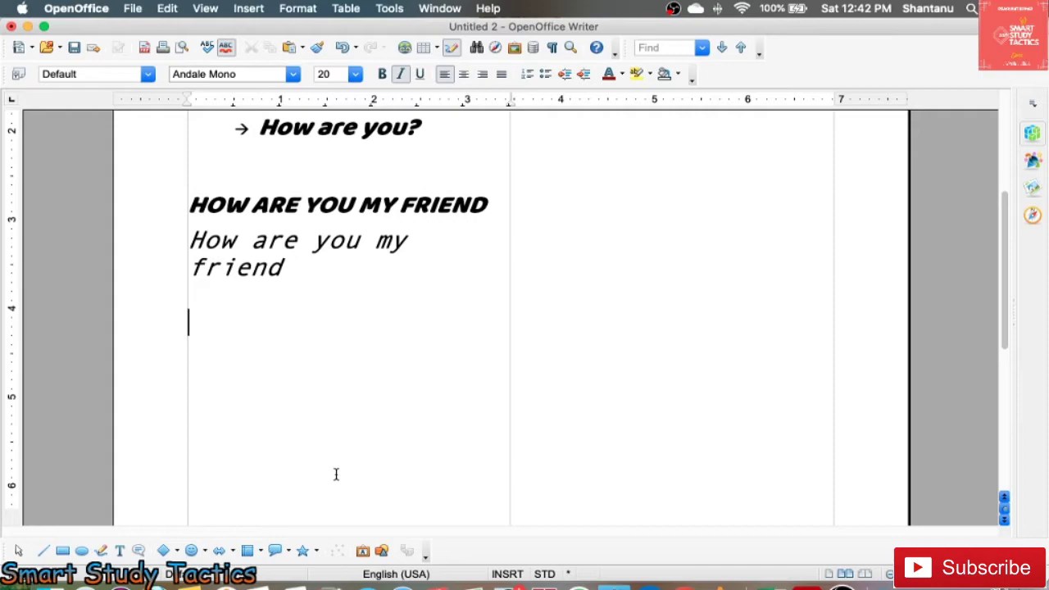
key(super+v)
key(super+v)
key(super+v)
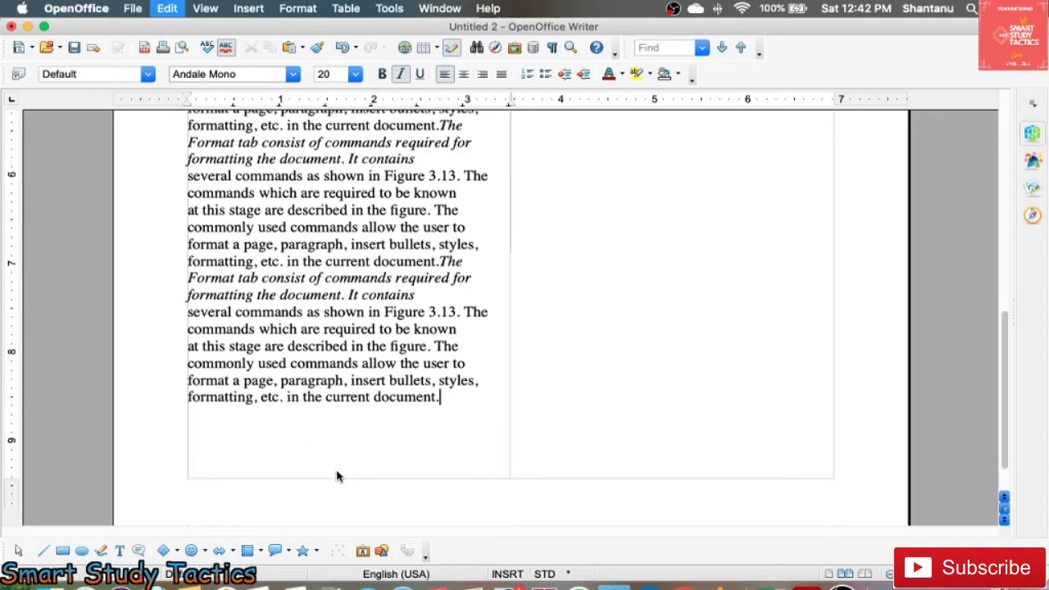
key(super+v)
key(super+v)
key(super+v)
key(super+v)
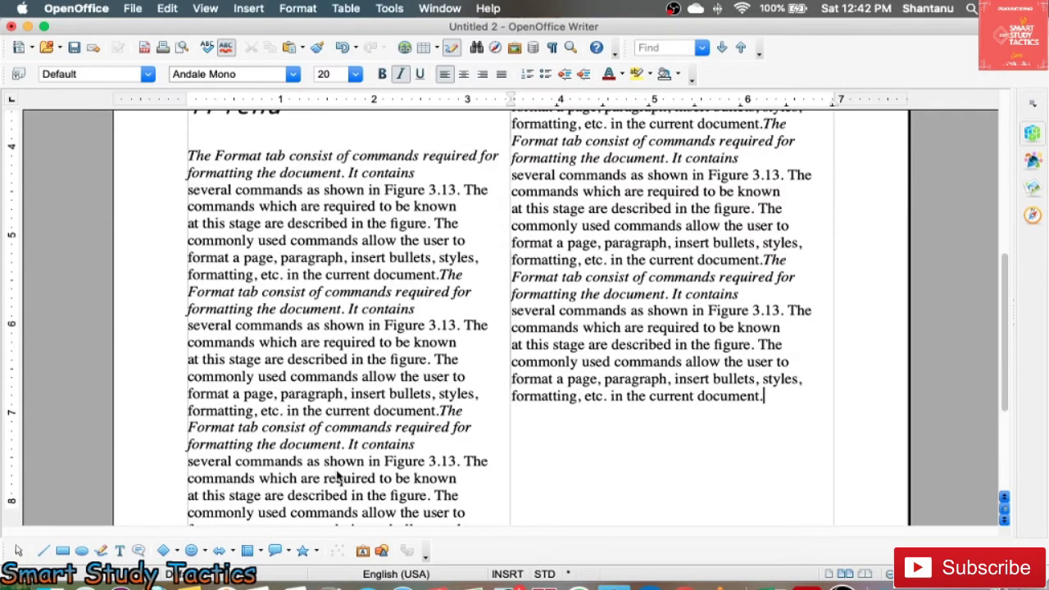
text(The Format tab consist of commands required for formatting the document. It contains several commands as shown in Figure 3.13. The commands which are required to be known at this stage are described in the figure. The commonly used commands allow the user to format a page, paragraph, insert bullets, styles, formatting, etc. in the current document.)
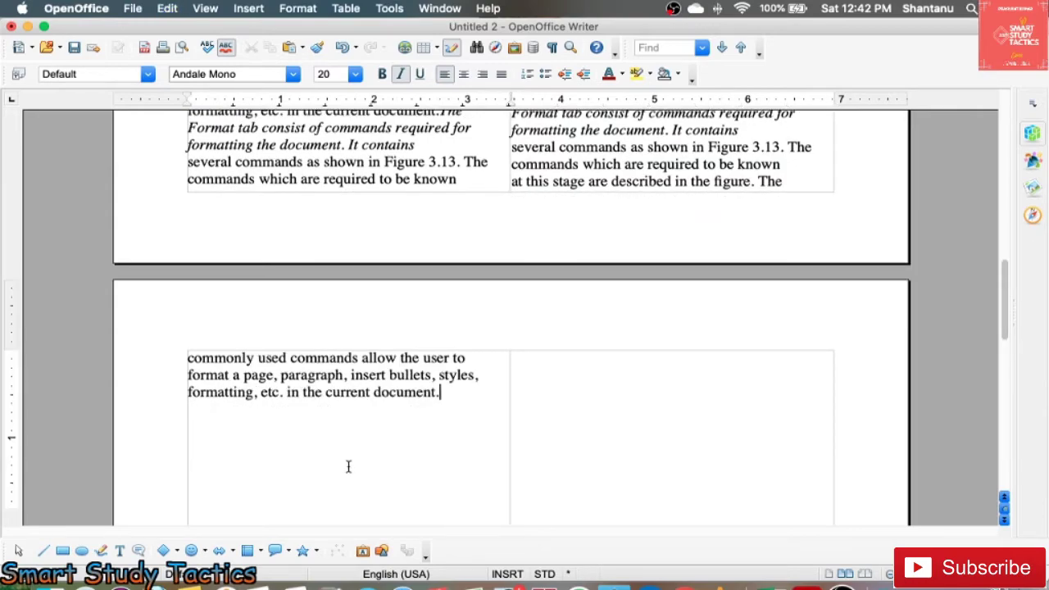
text(The Format tab consist of commands required for formatting the document. It contains several commands as shown in Figure 3.13. The commands which are required to be known at this stage are described in the figure. The commonly used commands allow the user to format a page, paragraph, insert bullets, styles, formatting, etc. in the current document.)
text(The Format tab consist of commands required for formatting the document. It contains several commands as shown in Figure 3.13. The commands which are required to be known at this stage are described in the figure. The commonly used commands allow the user to format a page, paragraph, insert bullets, styles, formatting, etc. in the current document.)
scroll(349, 468, up, 15)
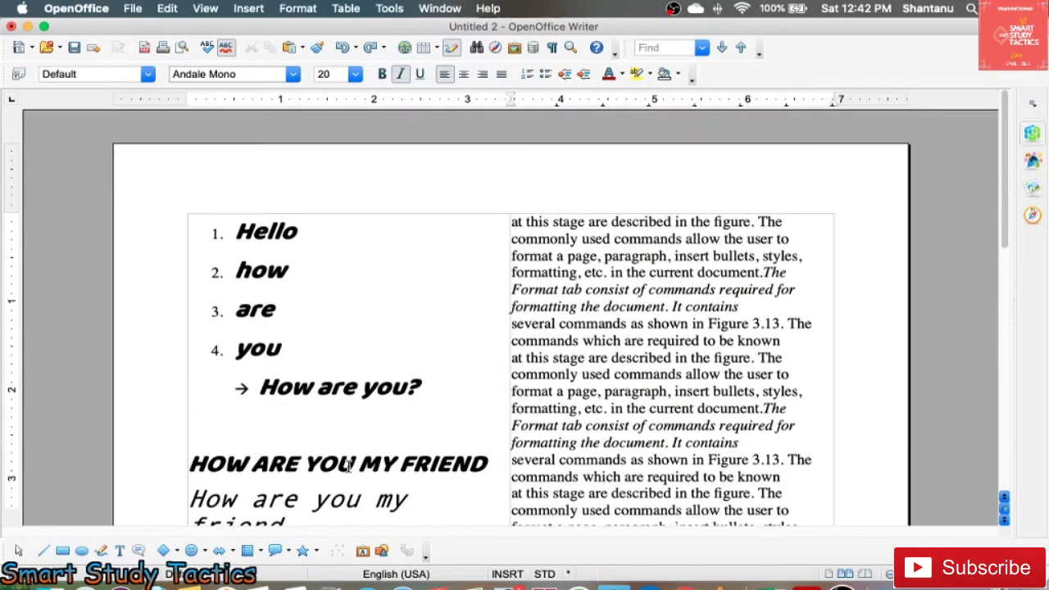
scroll(348, 386, down, 10)
scroll(347, 386, up, 5)
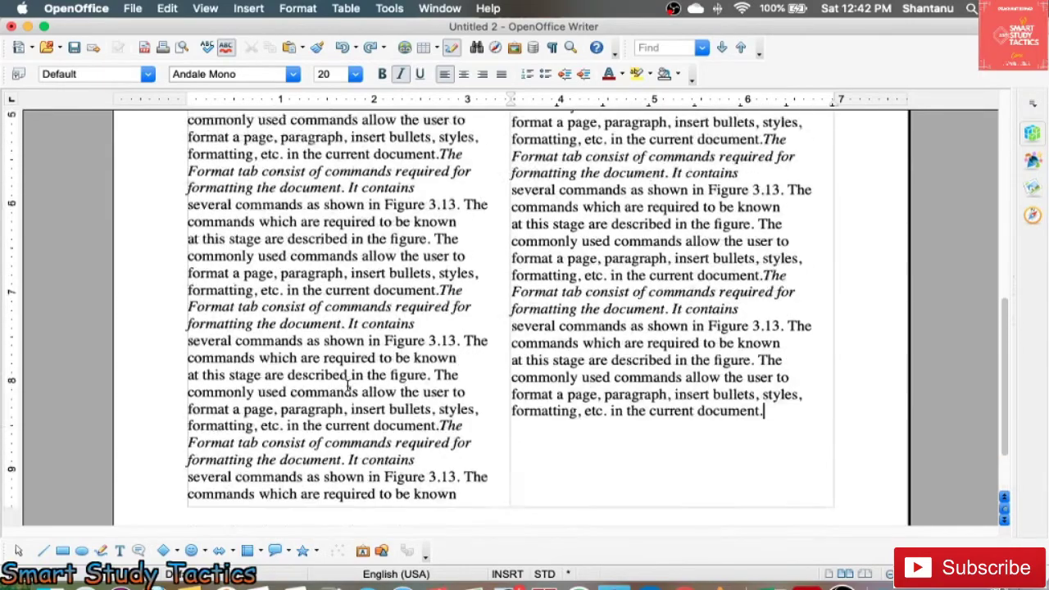
scroll(347, 386, up, 4)
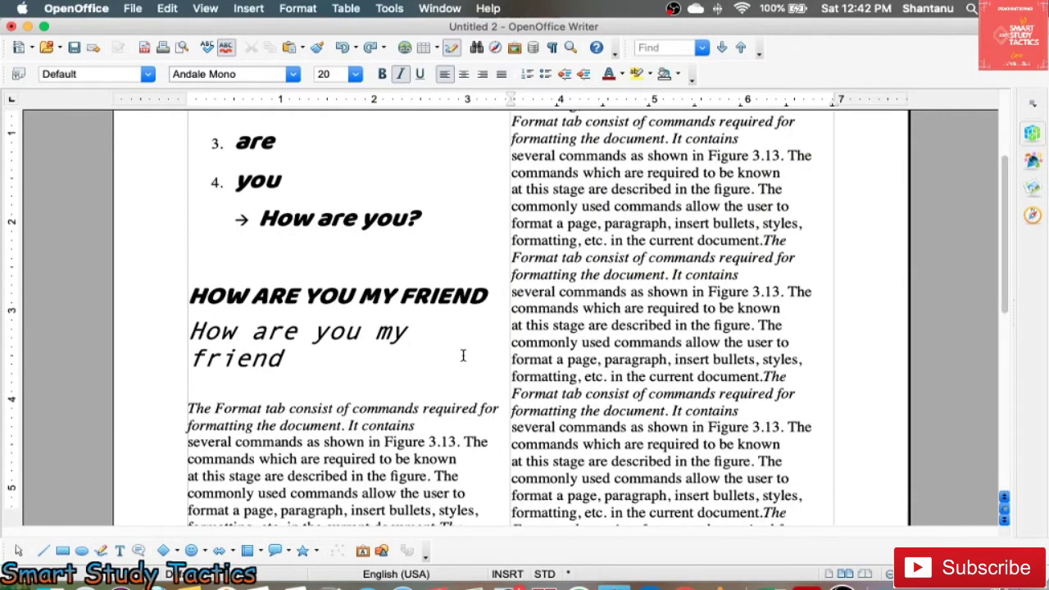
click(361, 257)
click(298, 8)
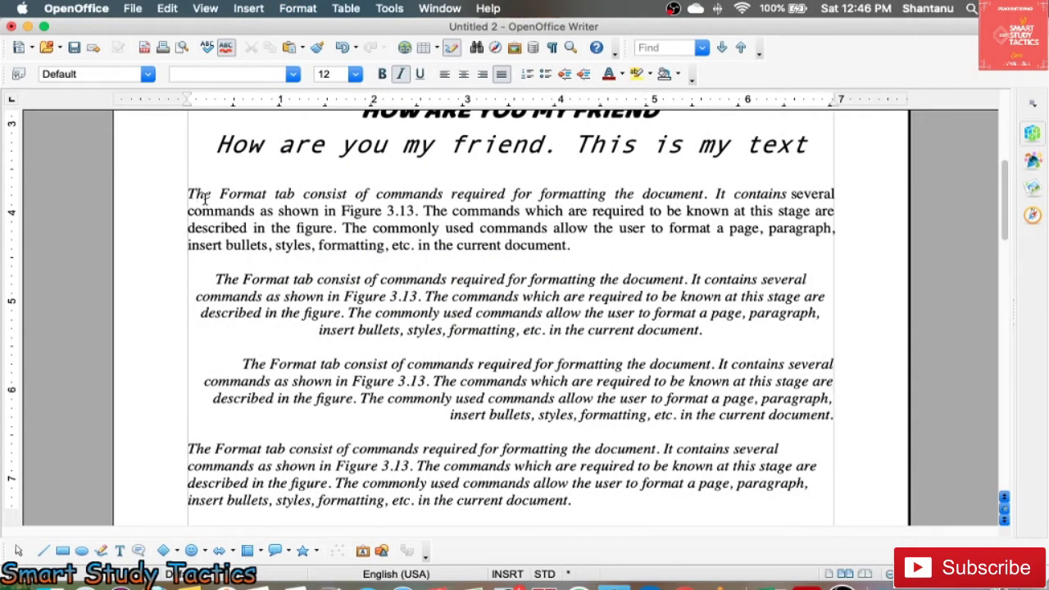
Add the label "Justify" directly above the justified paragraph, with a blank line before it
drag(189, 193, 833, 229)
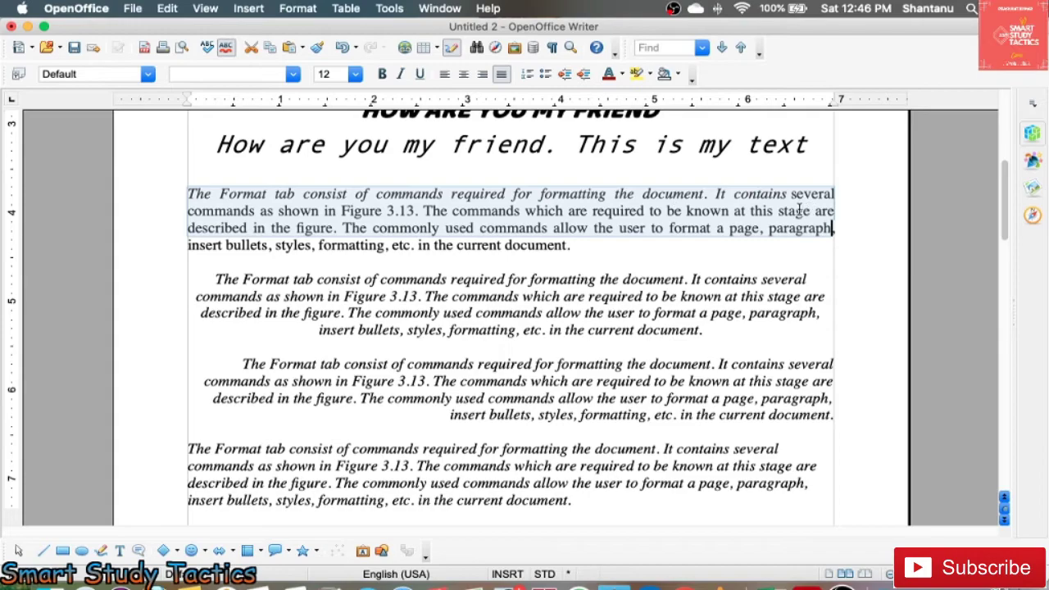
click(189, 193)
drag(189, 193, 191, 245)
click(837, 193)
drag(836, 193, 839, 229)
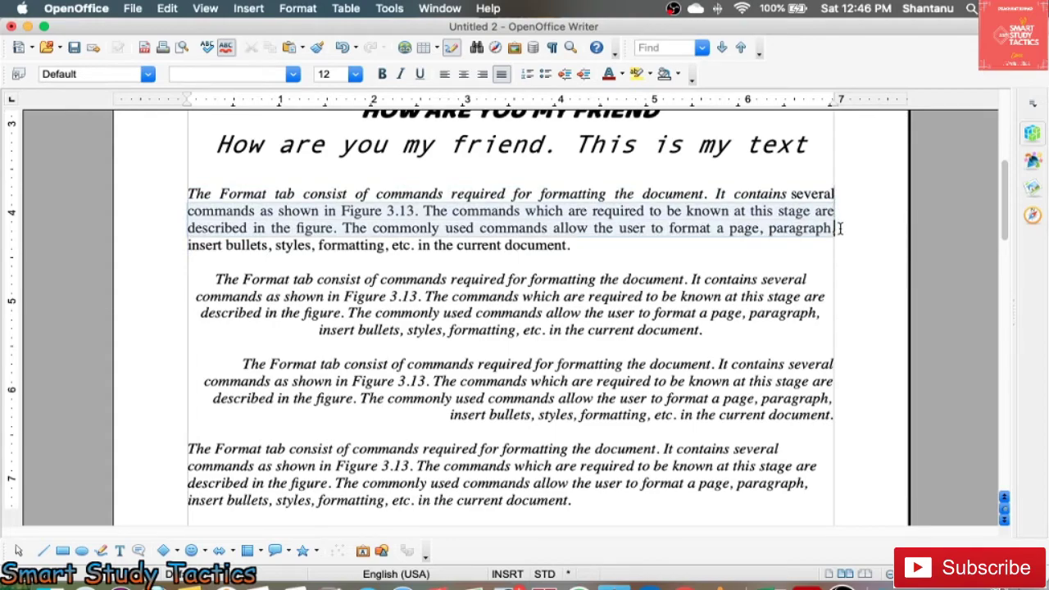
click(189, 183)
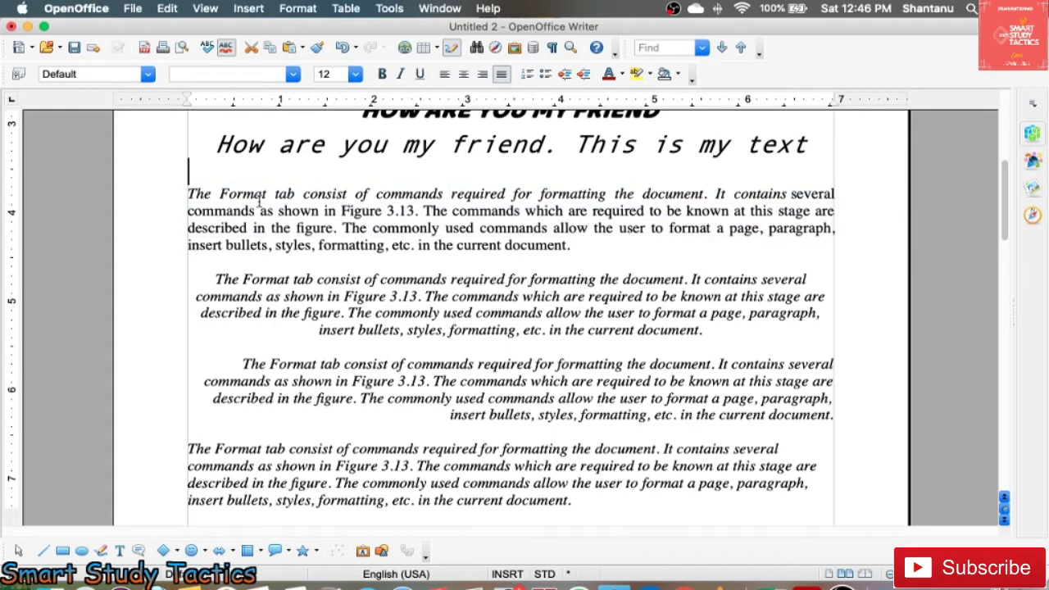
text(Just)
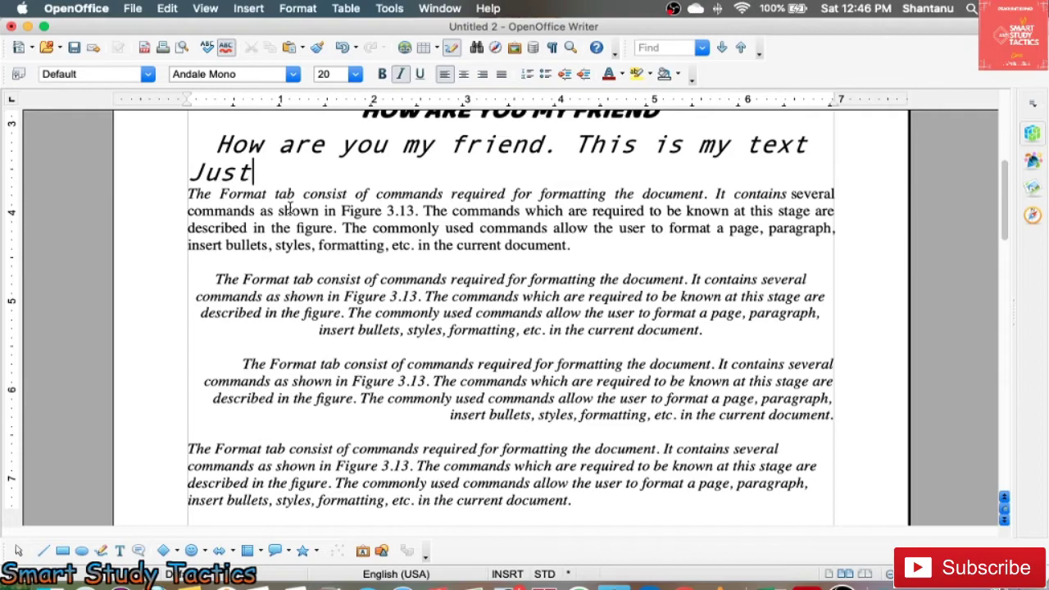
text(ify)
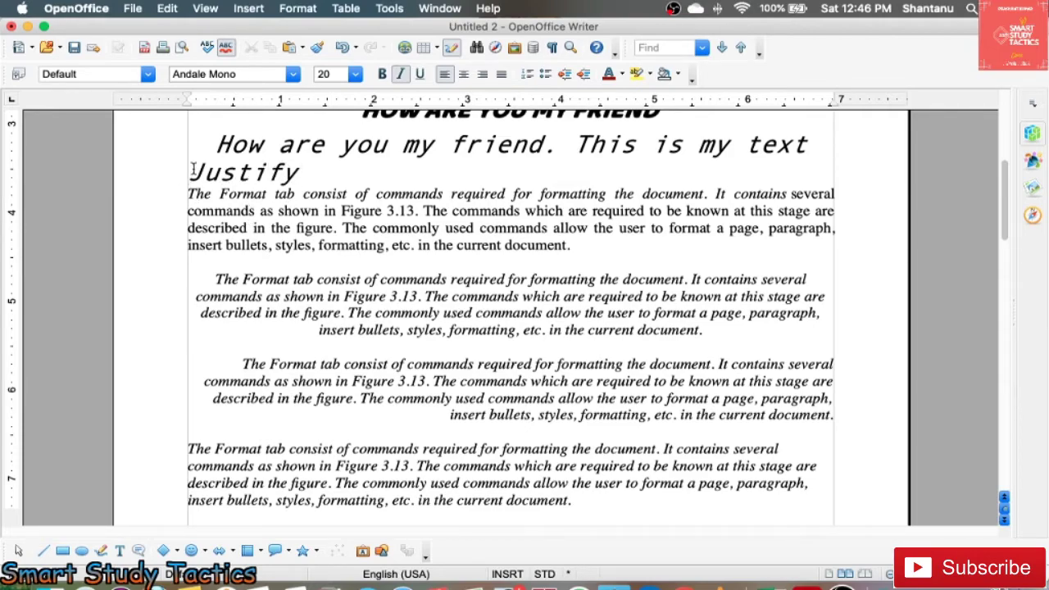
key(Return)
Add the label "Center" on its own line directly above the centered paragraph
click(211, 306)
drag(212, 306, 705, 358)
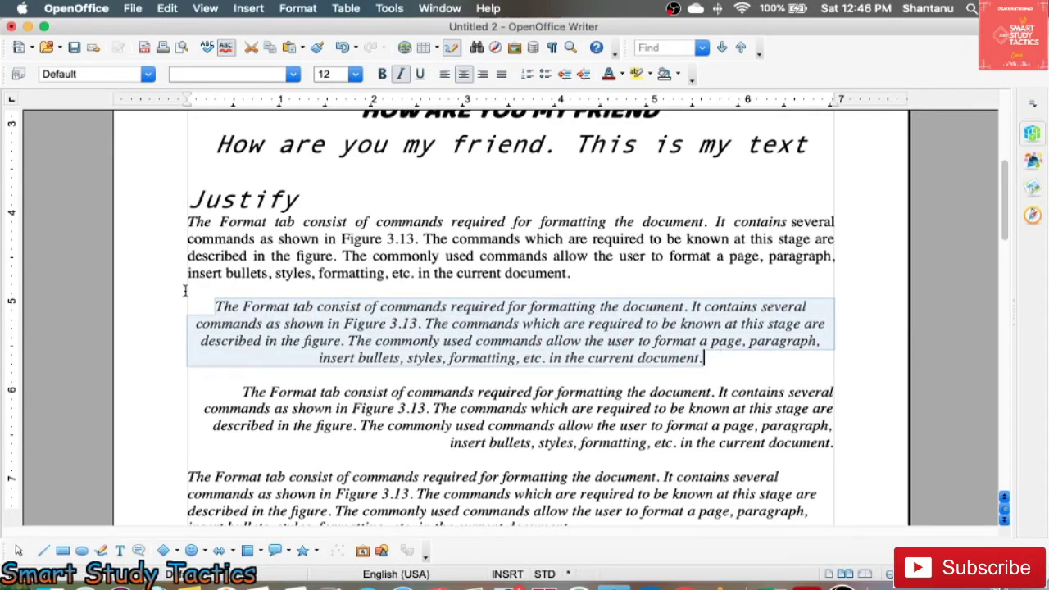
click(211, 293)
key(Return)
text(Cente)
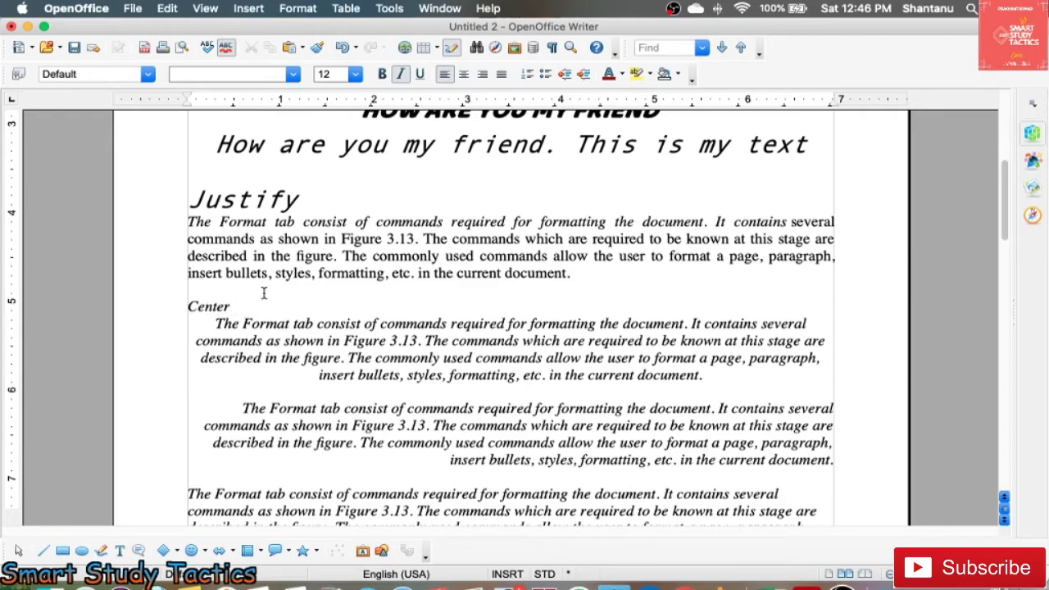
text(r)
Add the label "Right alignment" on the blank line directly above the right-aligned paragraph
scroll(264, 294, down, 5)
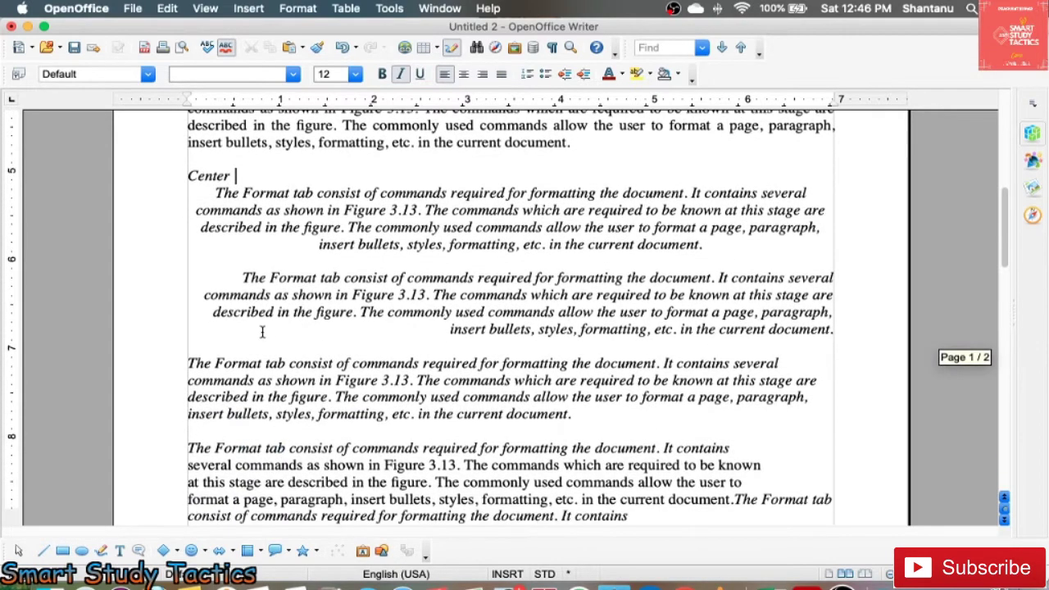
drag(244, 279, 835, 330)
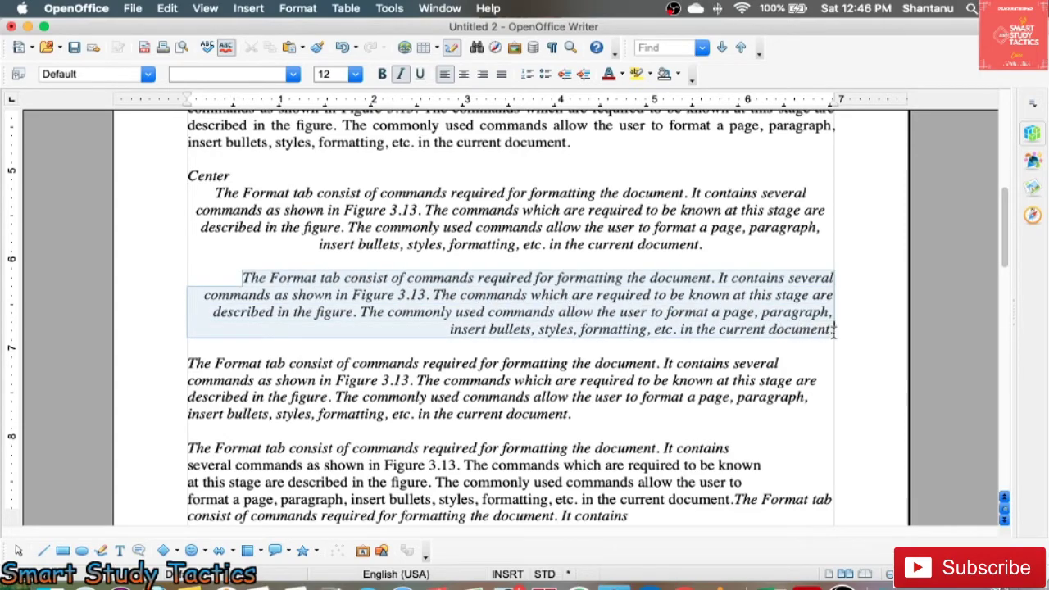
click(196, 270)
key(Return)
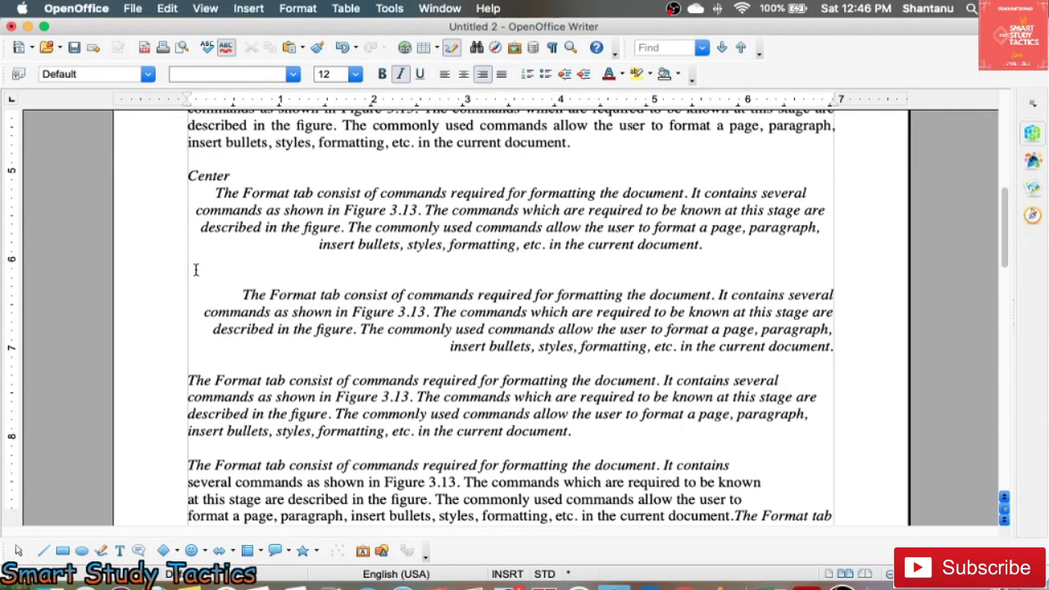
key(BackSpace)
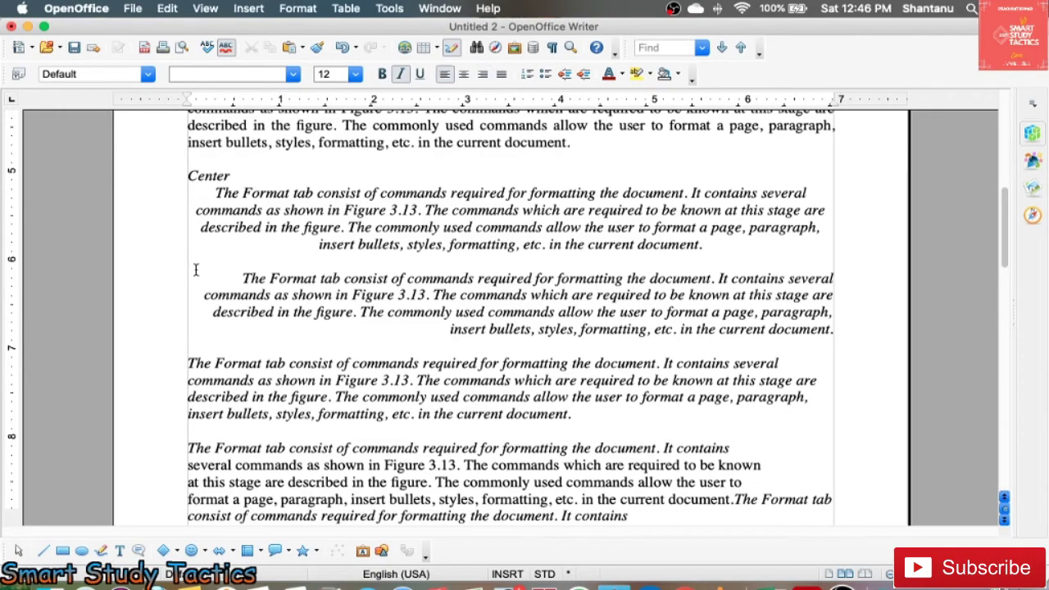
text(Right alignment)
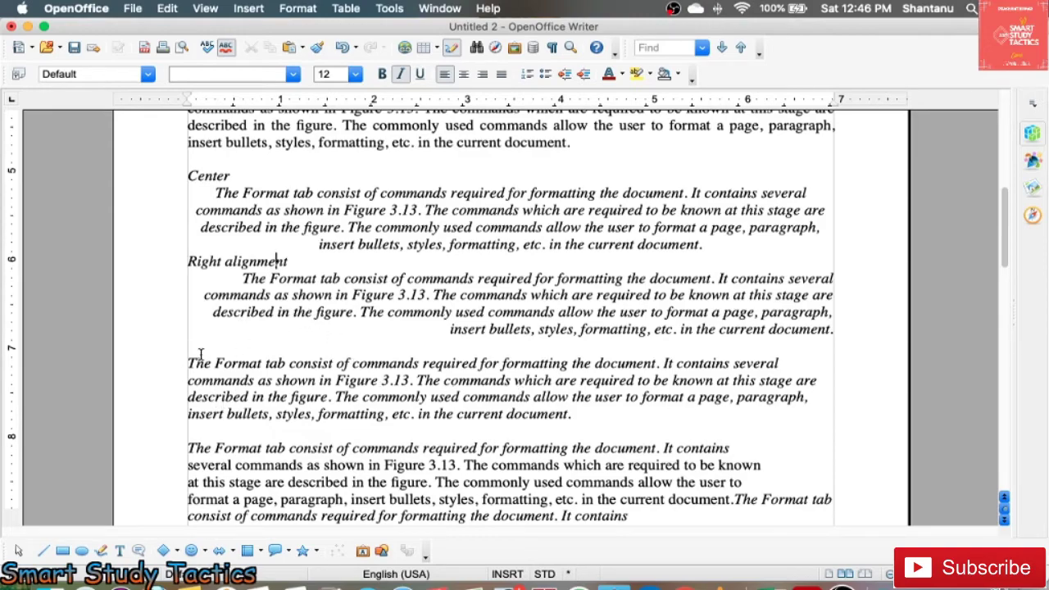
Add the label "Left" on its own line directly above the left-aligned paragraph
drag(189, 362, 574, 414)
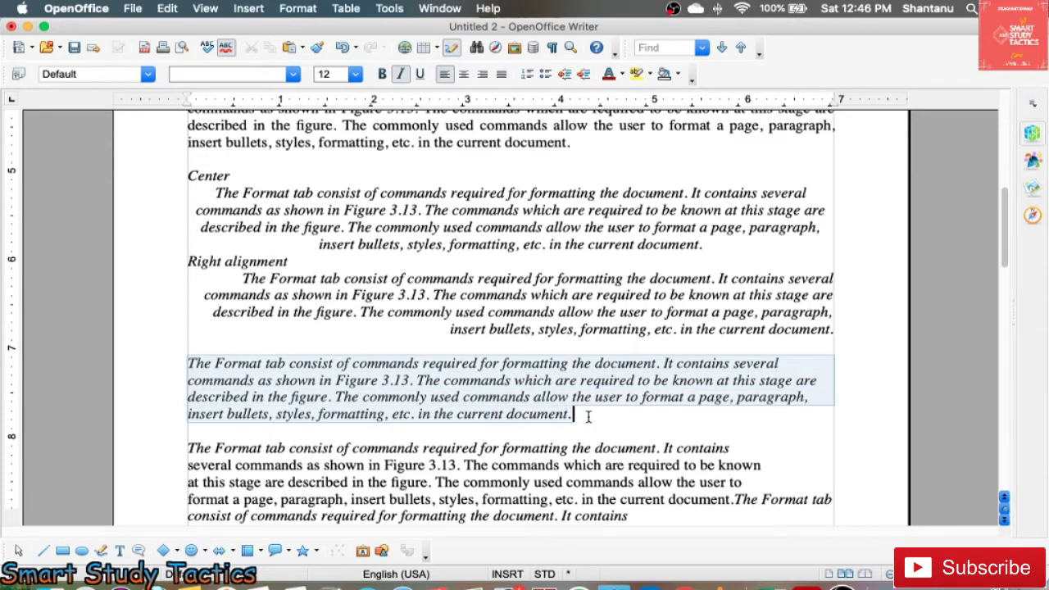
click(803, 364)
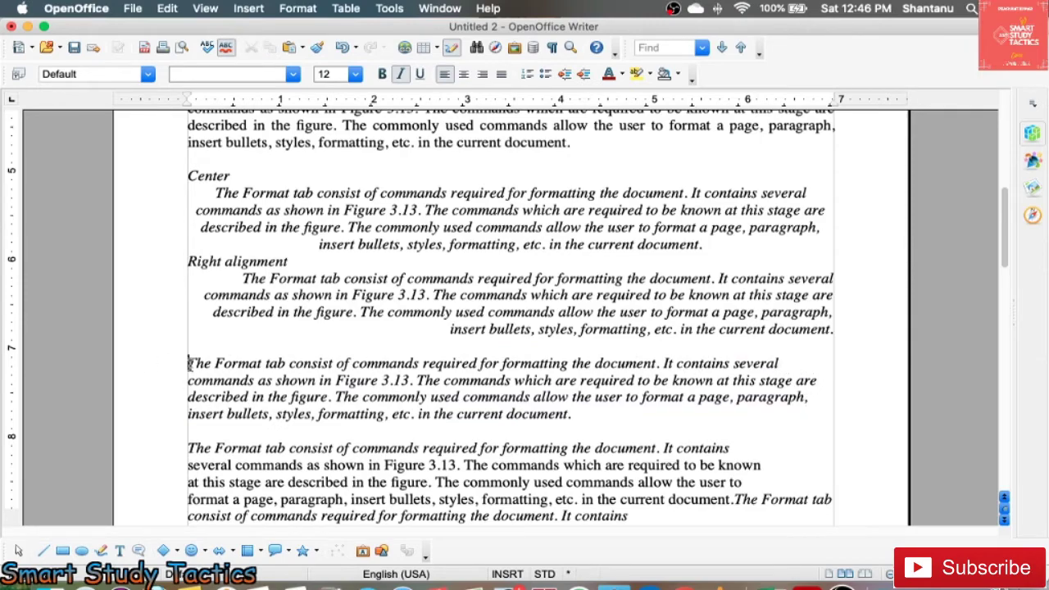
key(Return)
key(Up)
text(Le)
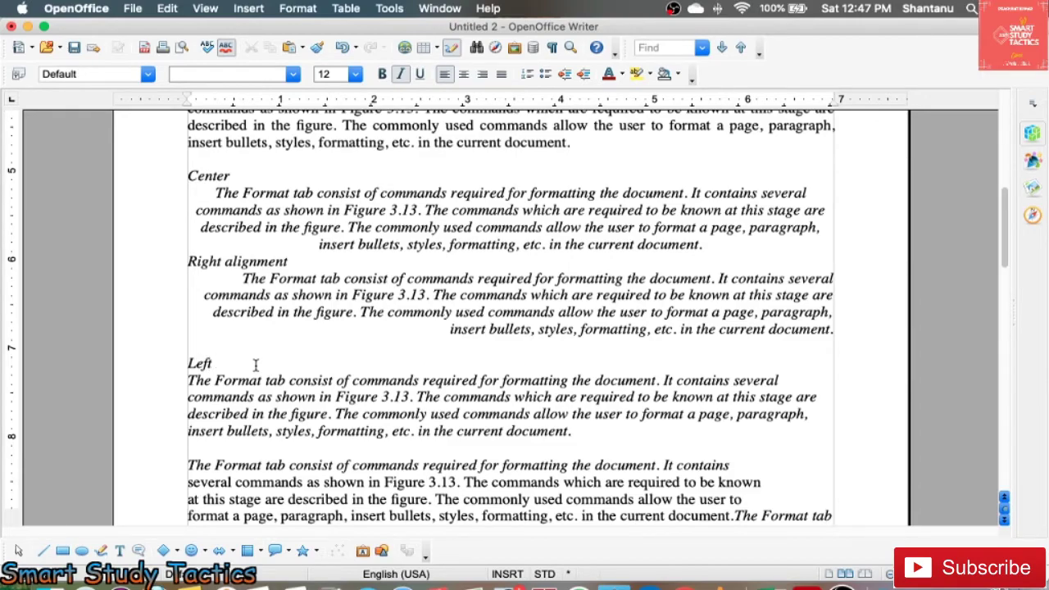
text(ft)
scroll(201, 360, up, 3)
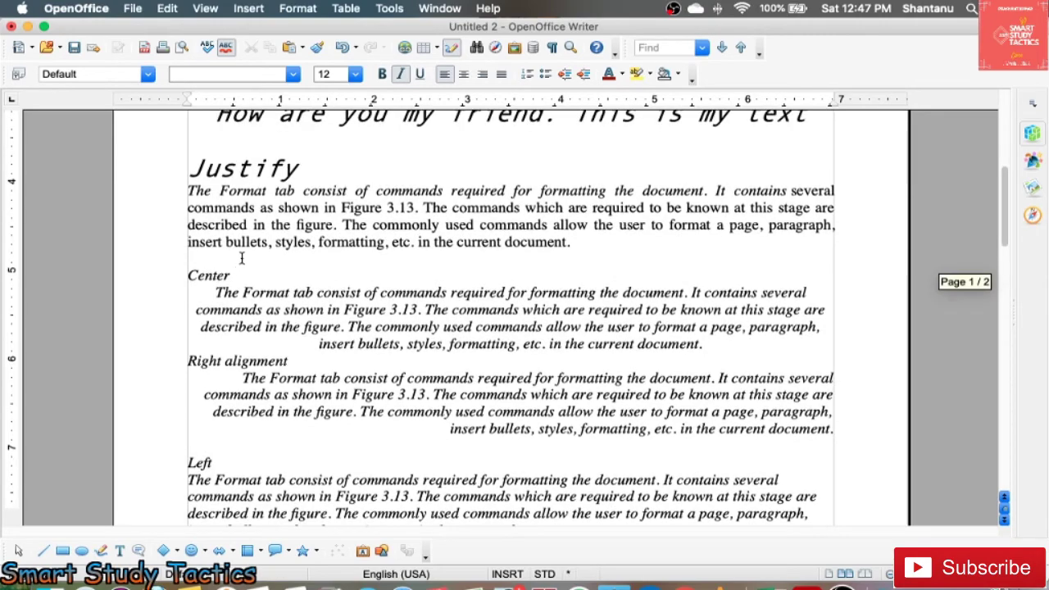
scroll(221, 417, down, 2)
scroll(209, 271, up, 2)
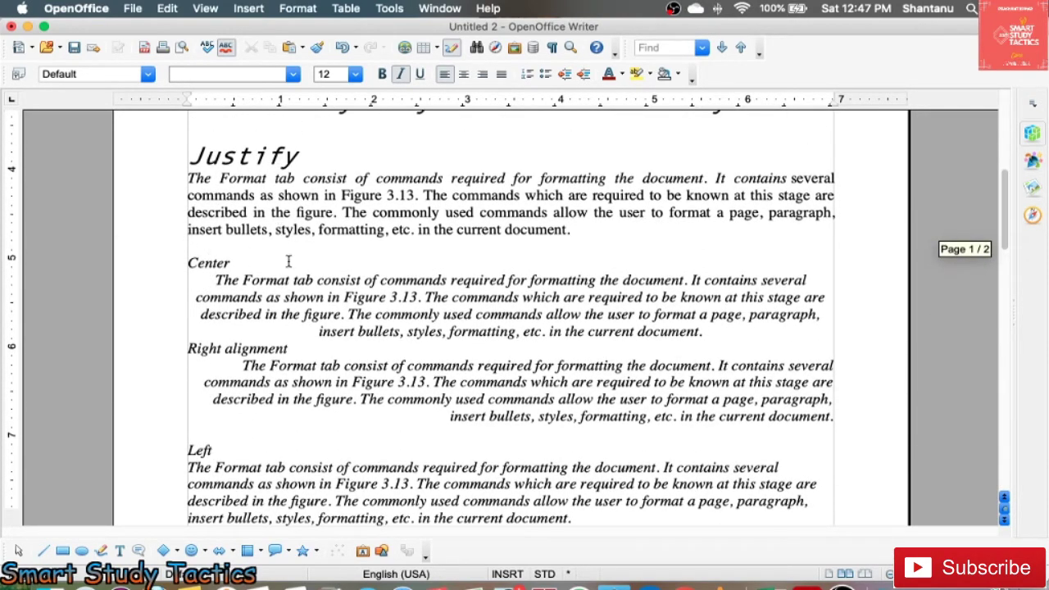
scroll(289, 263, down, 4)
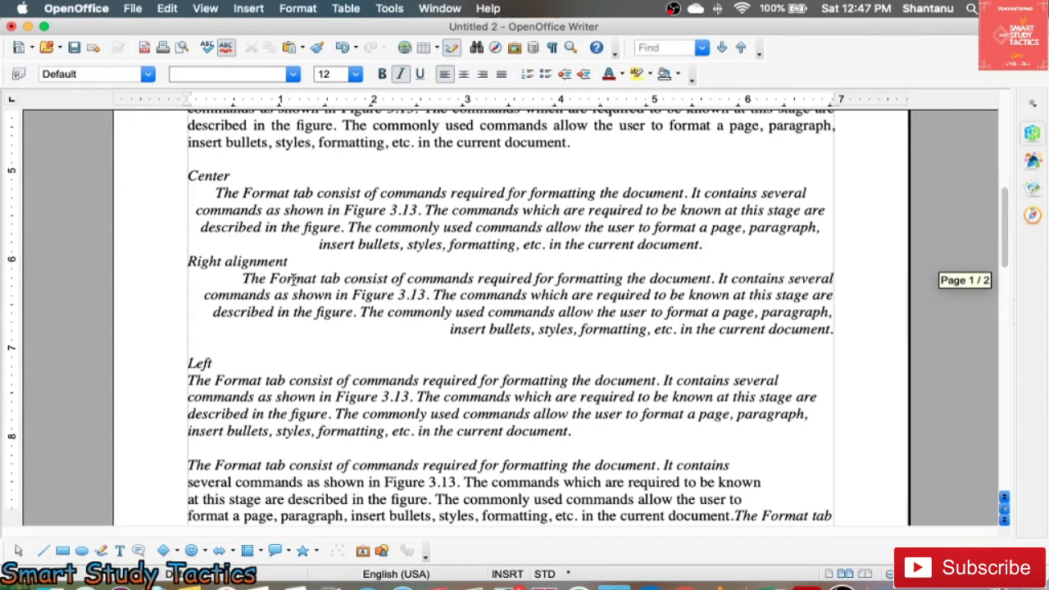
click(289, 9)
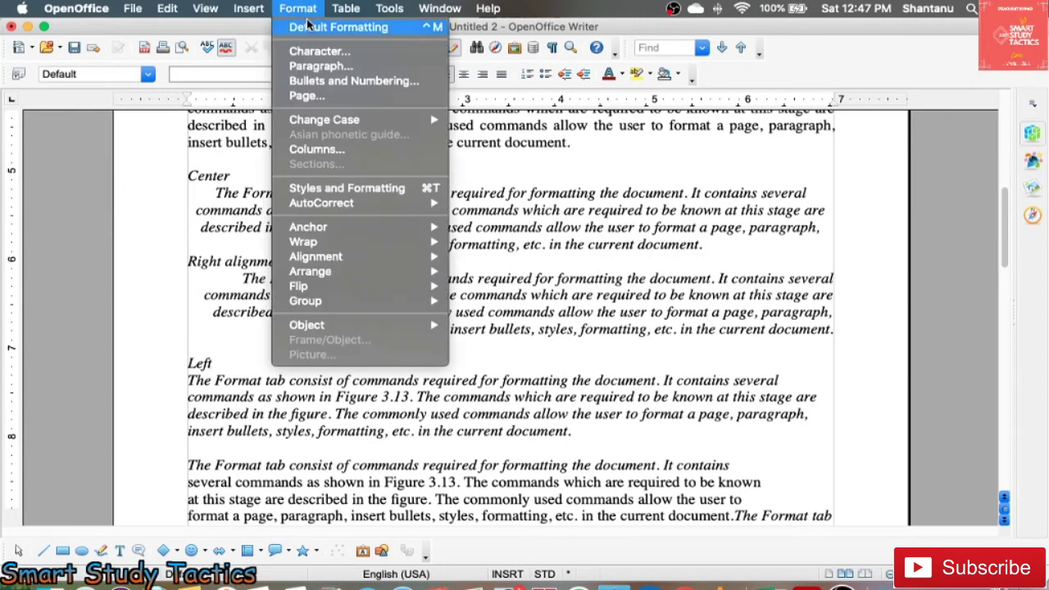
click(308, 401)
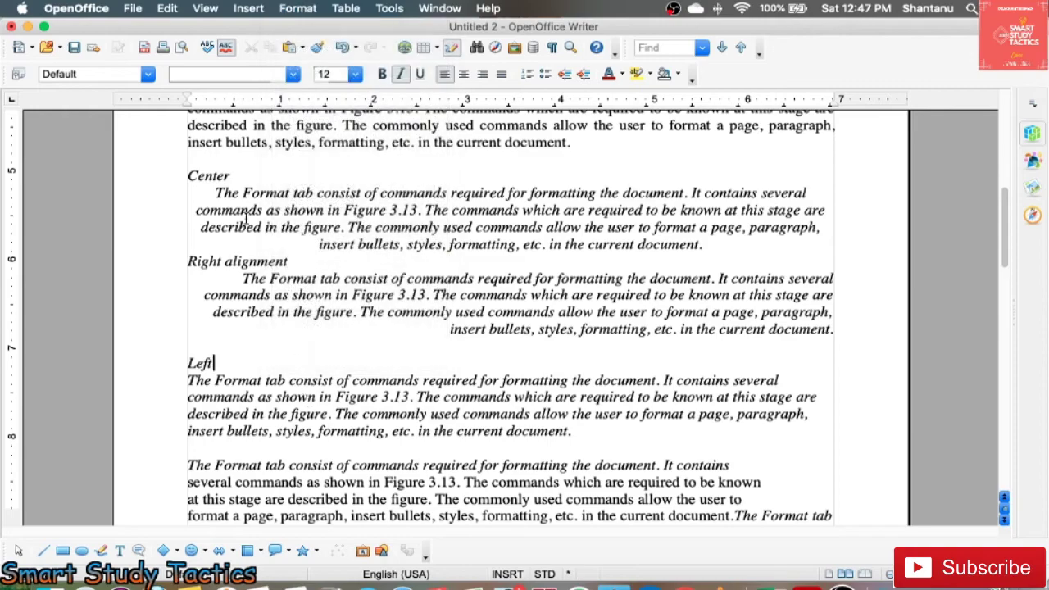
Set the text of the justified paragraph to the Abril Fatface font at size 13
scroll(243, 188, up, 1)
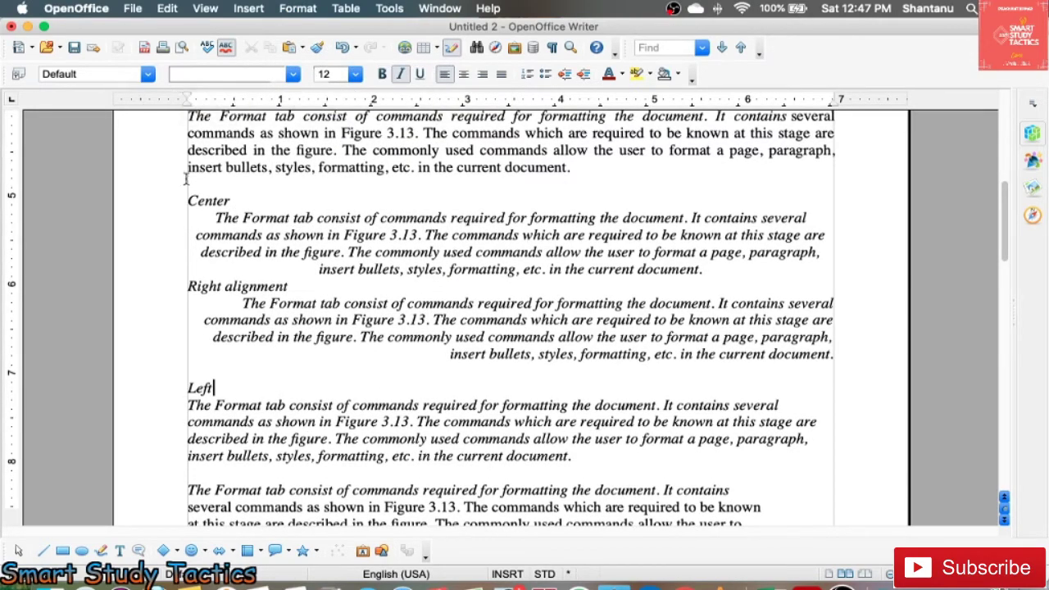
scroll(246, 164, up, 3)
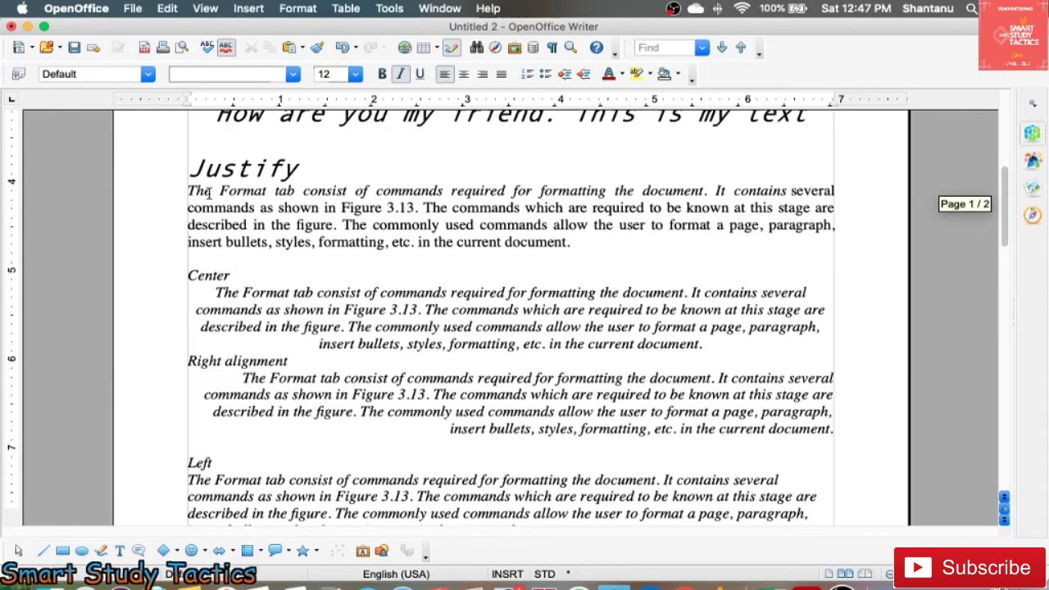
drag(190, 190, 569, 240)
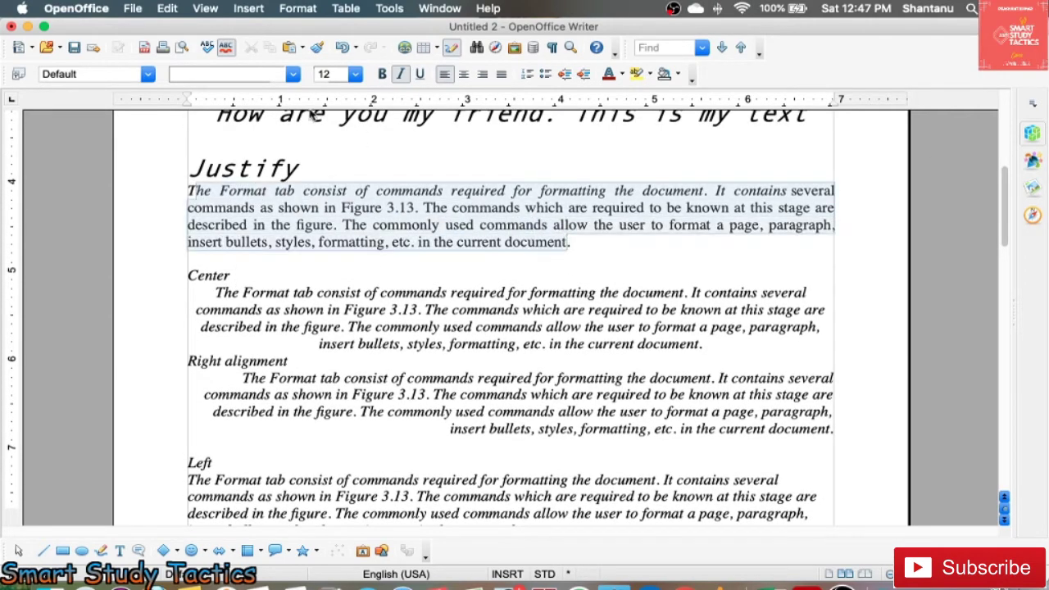
click(148, 74)
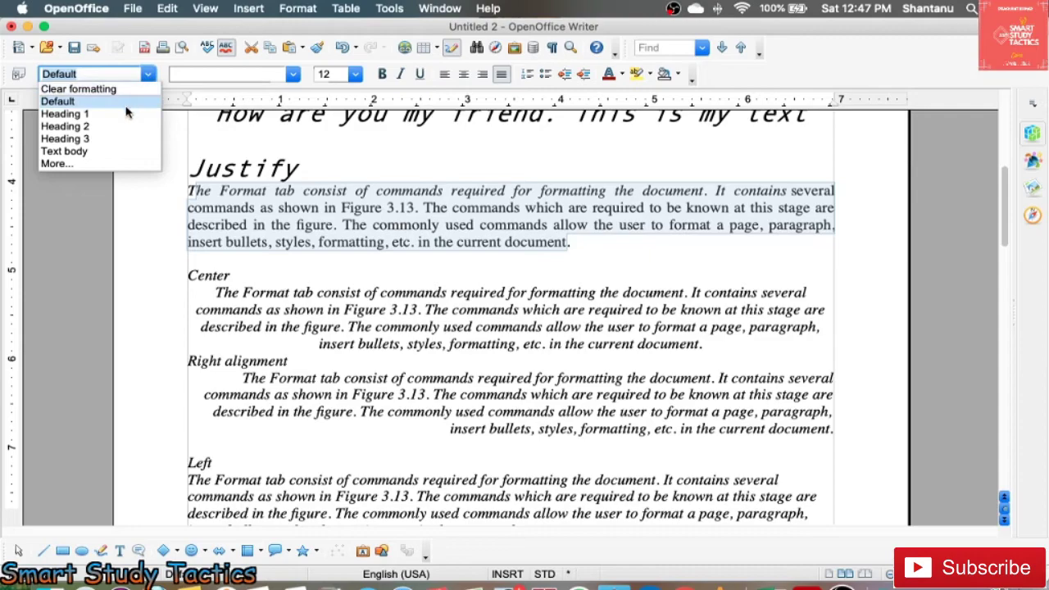
click(246, 79)
click(292, 74)
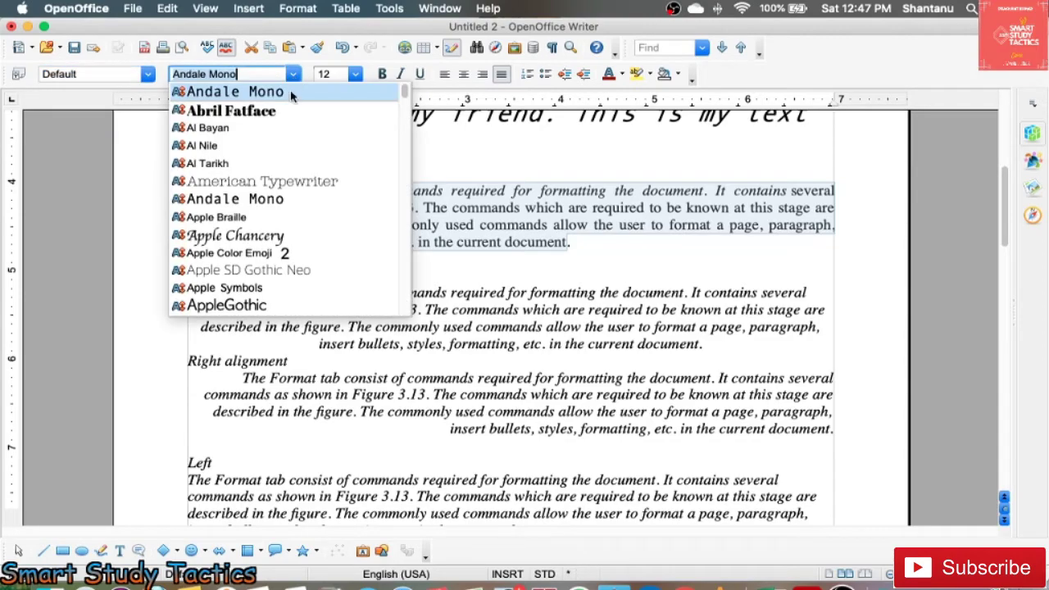
click(256, 110)
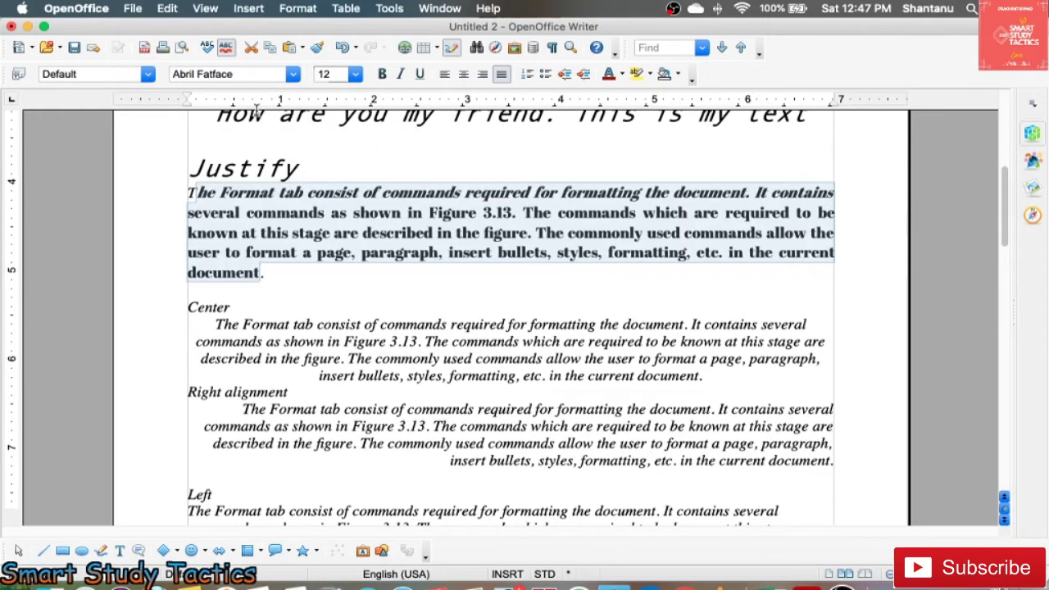
click(355, 74)
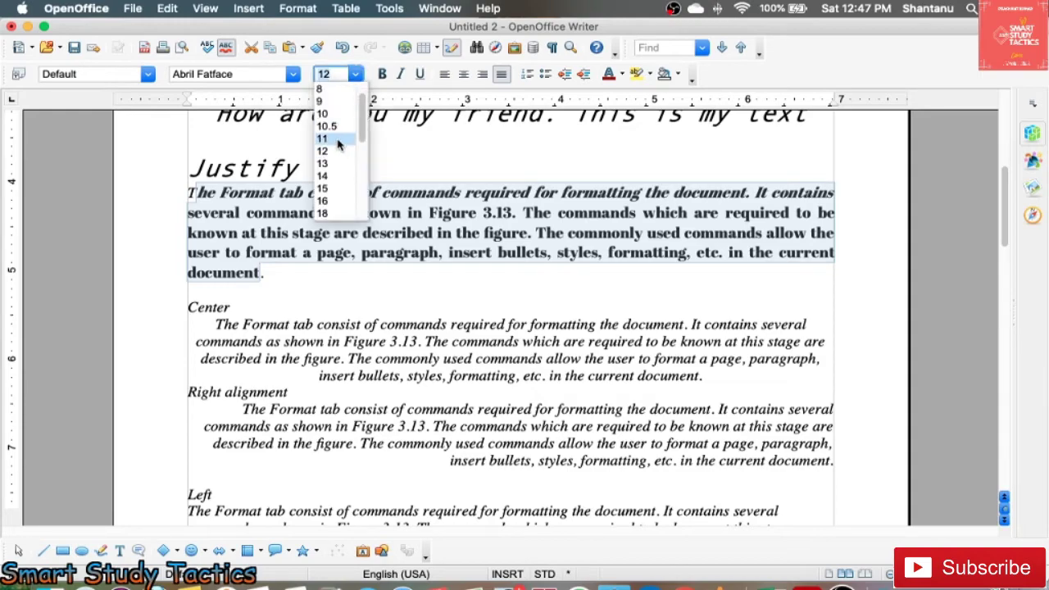
click(322, 163)
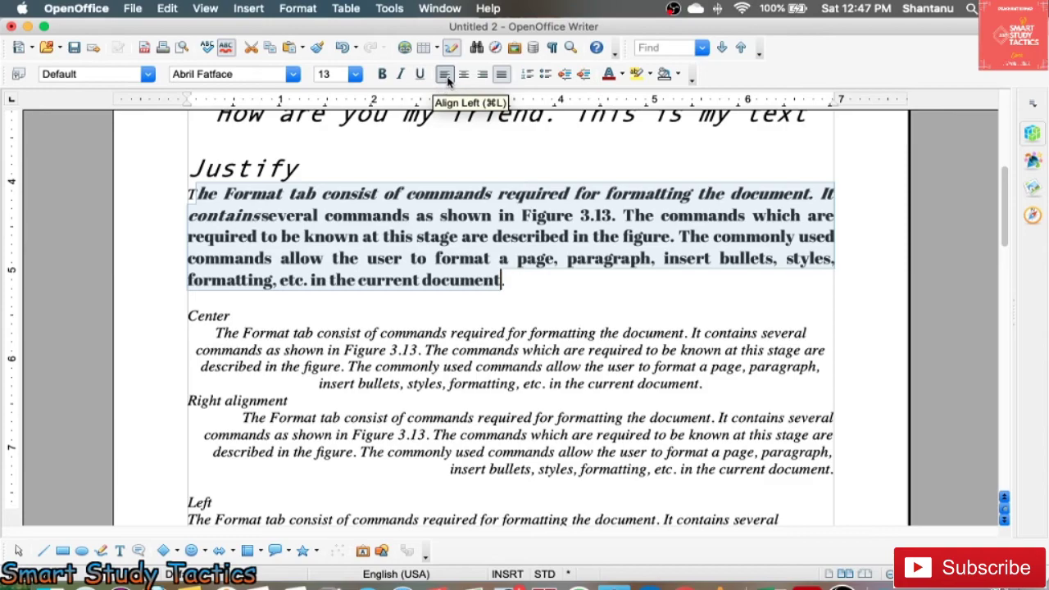
Apply numbering to the whole justified paragraph and switch it to a bulleted list item
click(473, 159)
drag(191, 194, 507, 281)
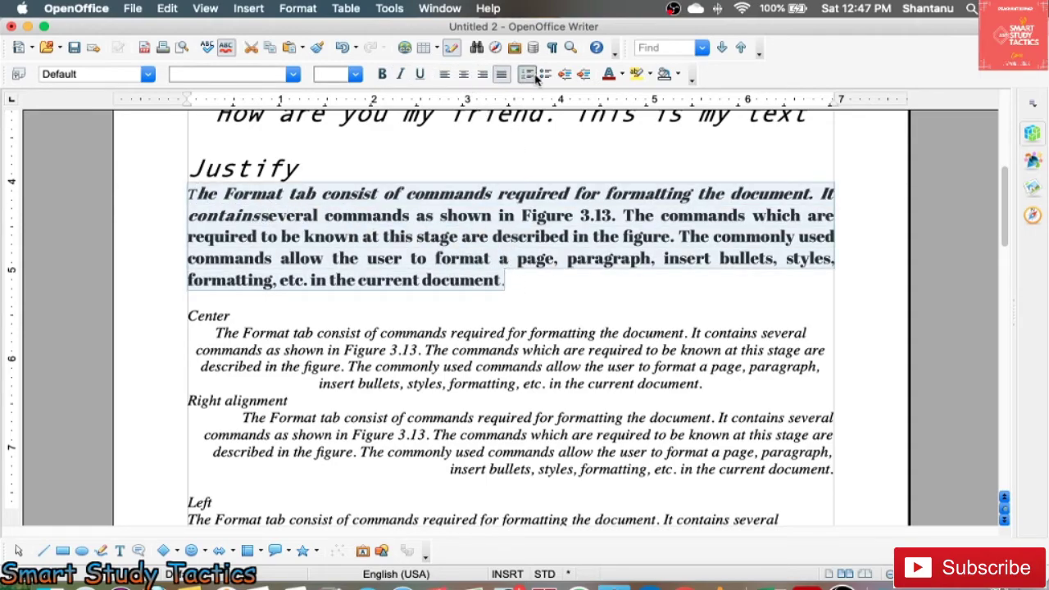
click(534, 75)
click(316, 193)
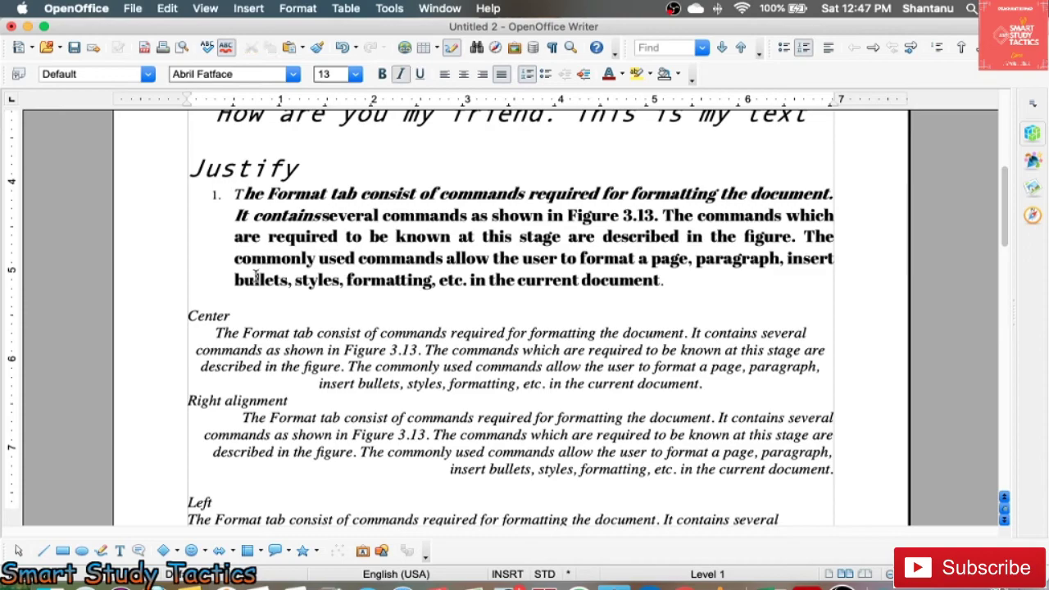
click(547, 74)
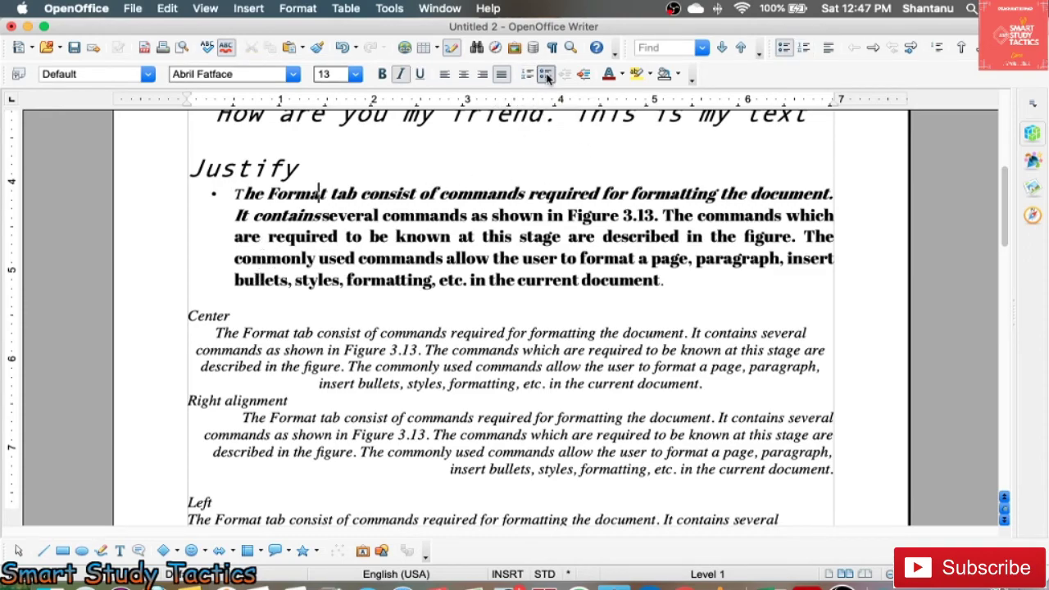
click(217, 332)
Try increasing the indent of the paragraph under "Left" by two levels and decrease it back to the margin
scroll(217, 246, up, 5)
scroll(217, 226, down, 12)
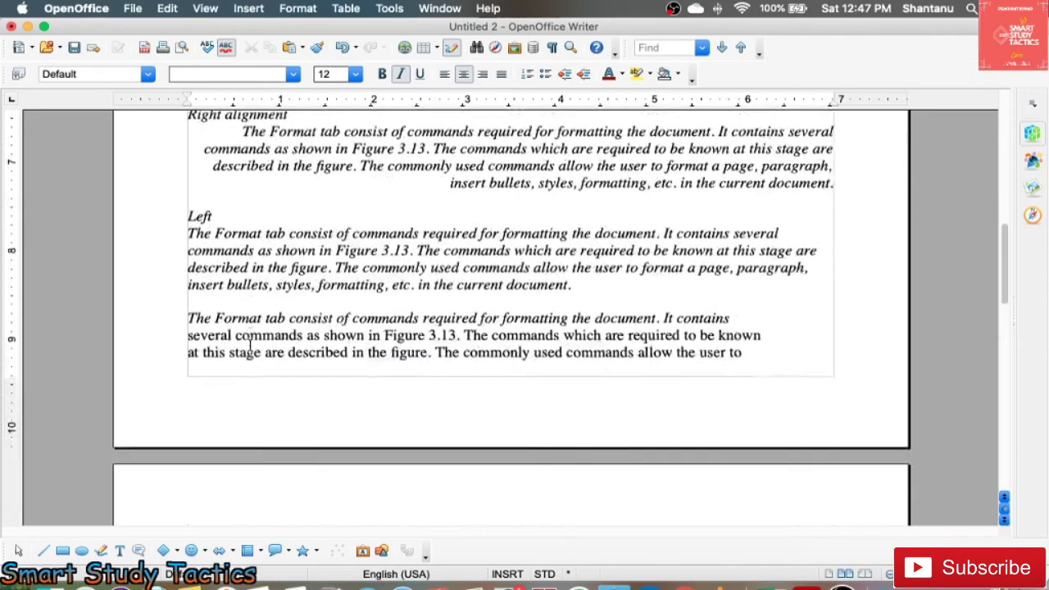
scroll(216, 226, up, 1)
drag(188, 197, 592, 246)
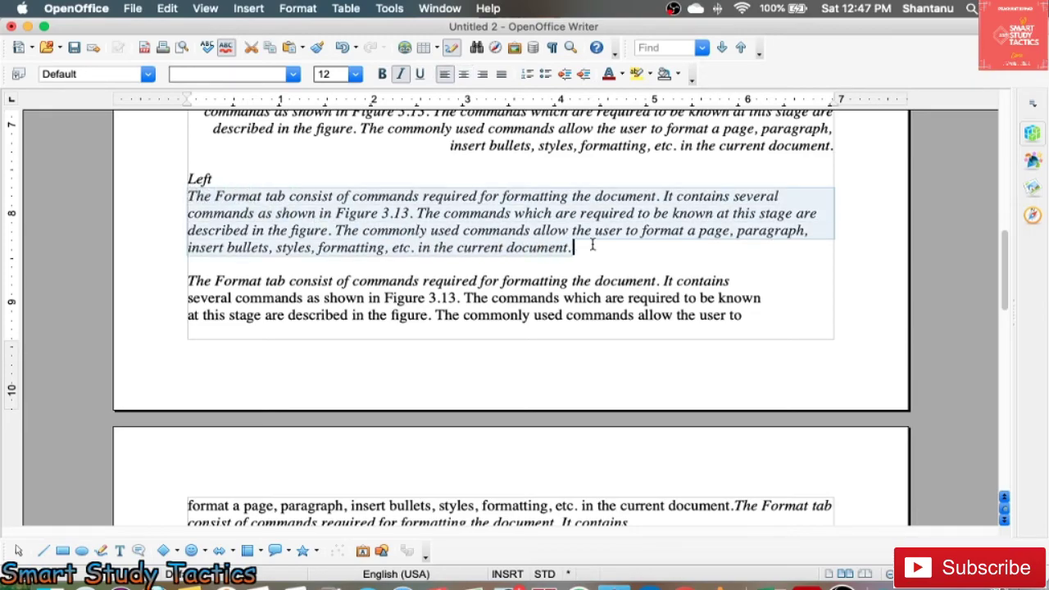
click(582, 73)
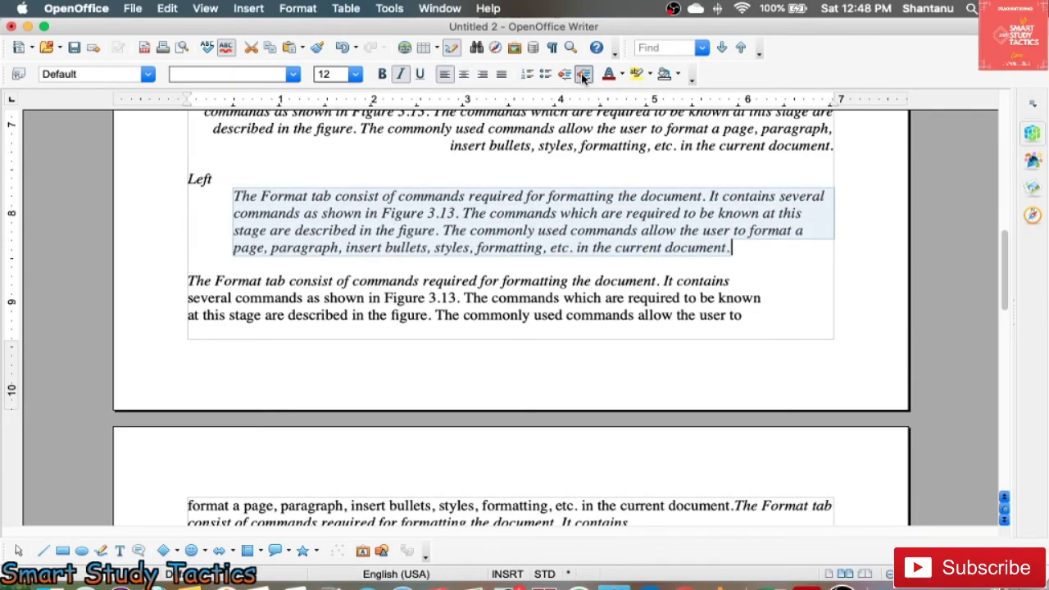
click(582, 74)
click(564, 75)
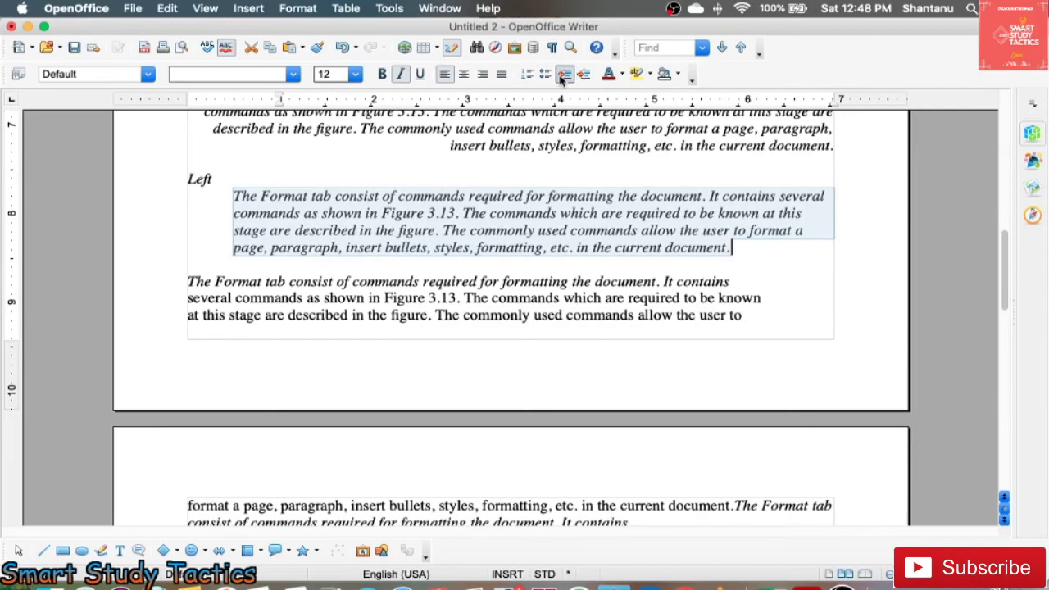
click(564, 74)
Color the text of the paragraph under "Left" dark red and highlight it in magenta
click(610, 79)
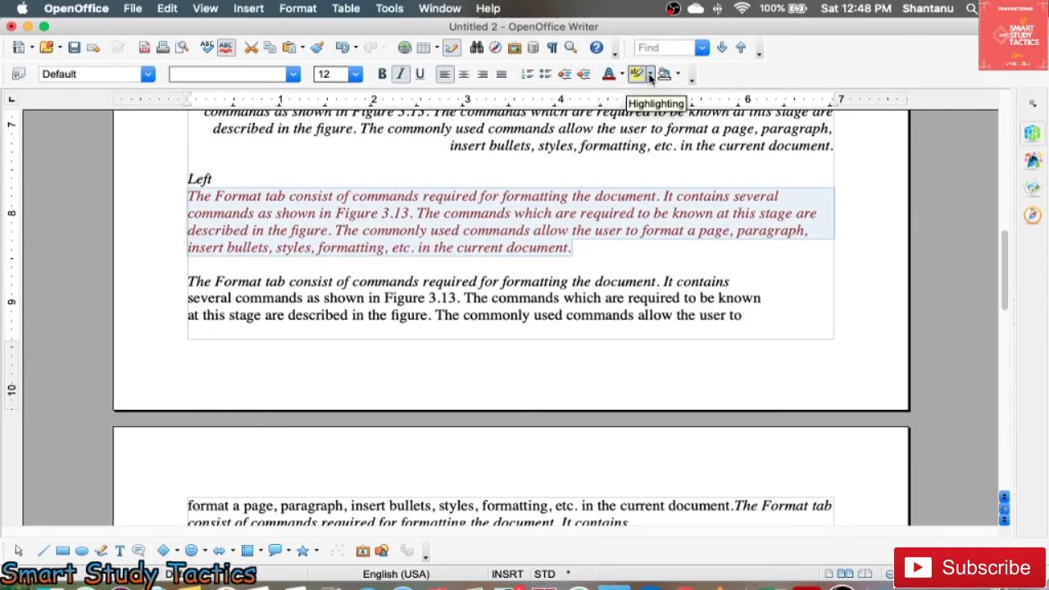
click(650, 74)
click(651, 119)
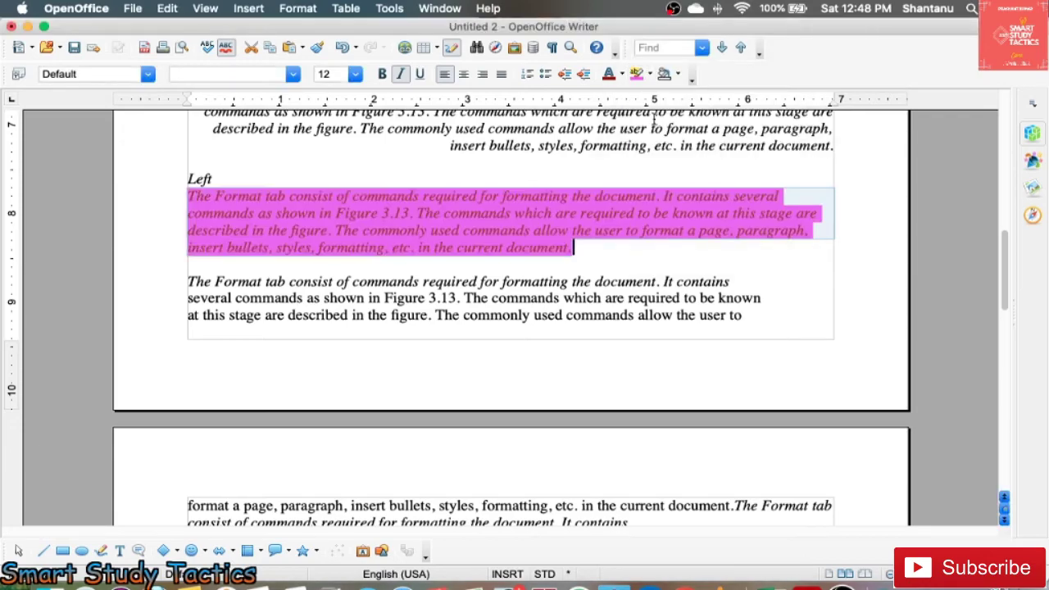
click(572, 282)
scroll(571, 279, up, 5)
scroll(594, 259, up, 5)
scroll(382, 262, down, 7)
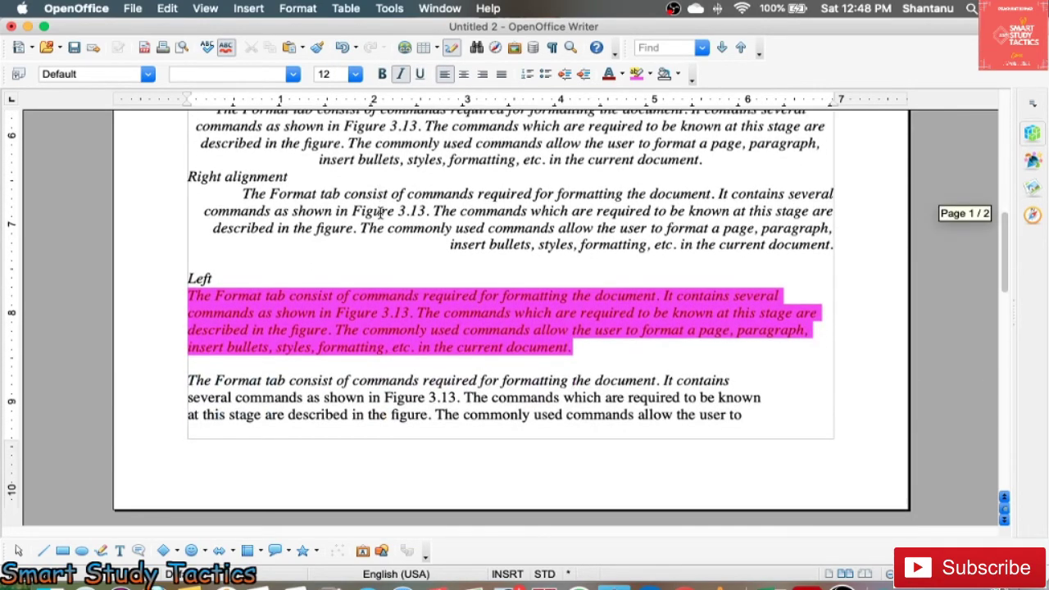
scroll(381, 211, up, 4)
scroll(380, 213, up, 2)
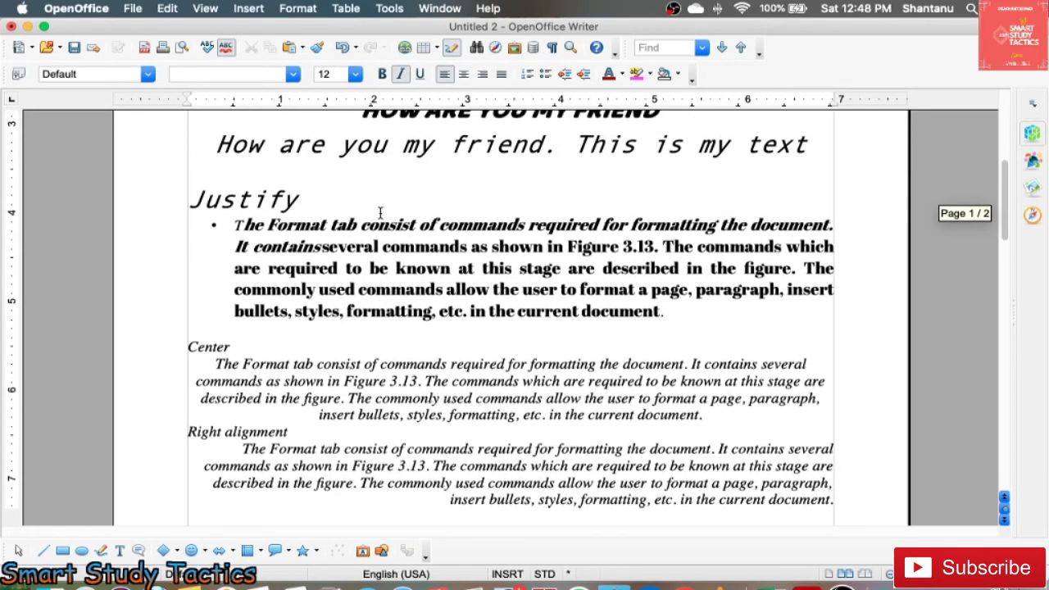